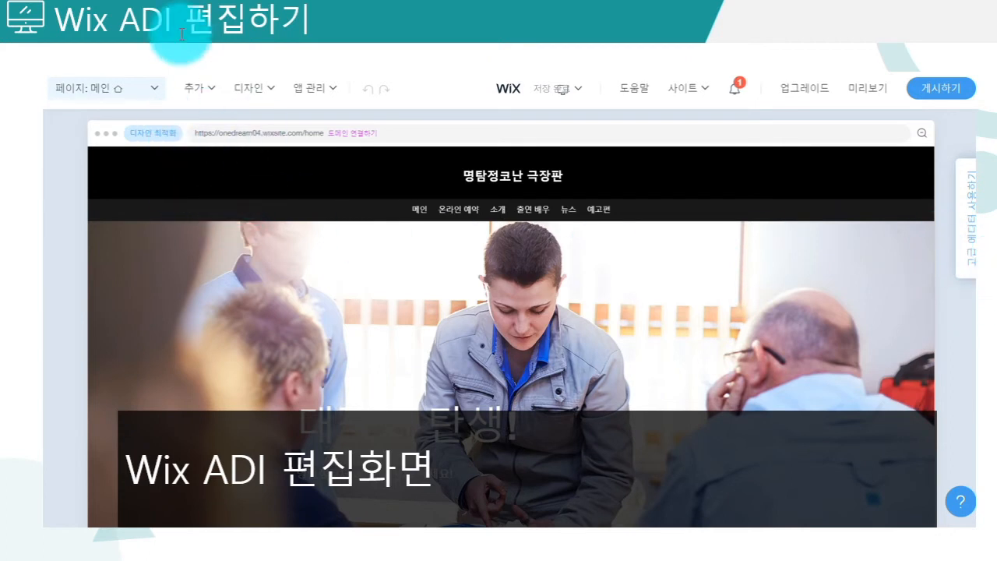
{"action": "left_click_drag", "start_coordinate": [53, 22], "coordinate": [167, 22]}
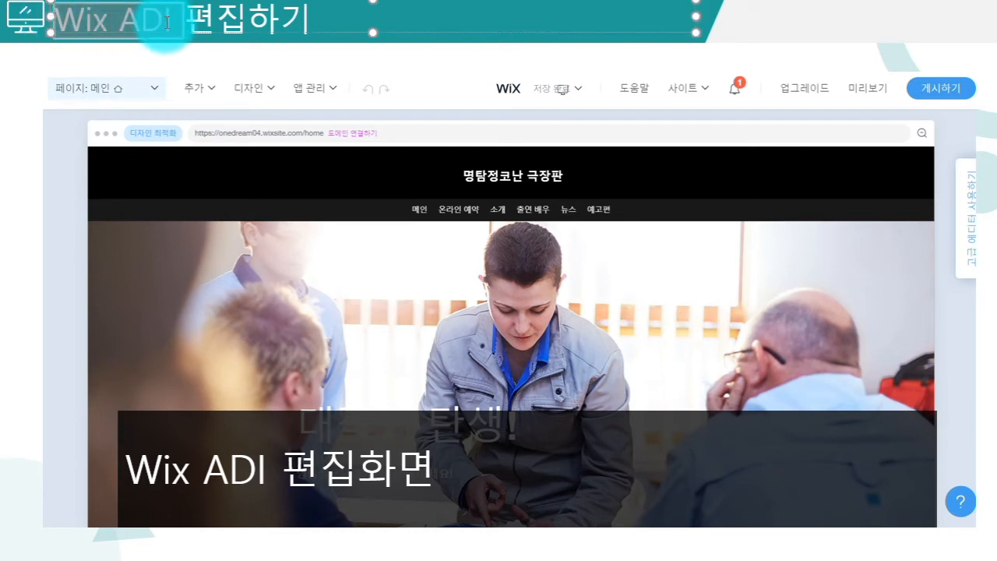
{"action": "left_click", "coordinate": [27, 122]}
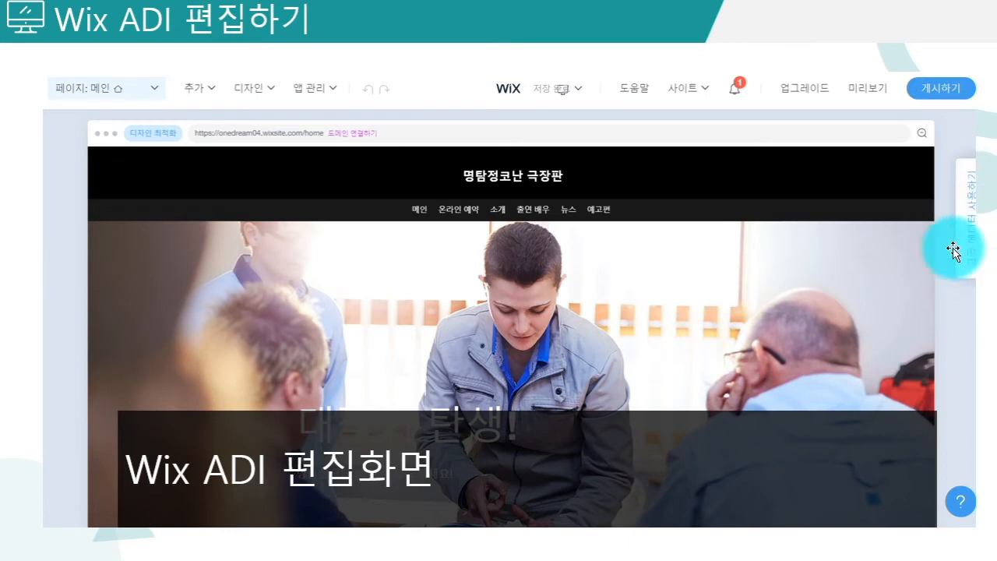
{"action": "left_click", "coordinate": [977, 195]}
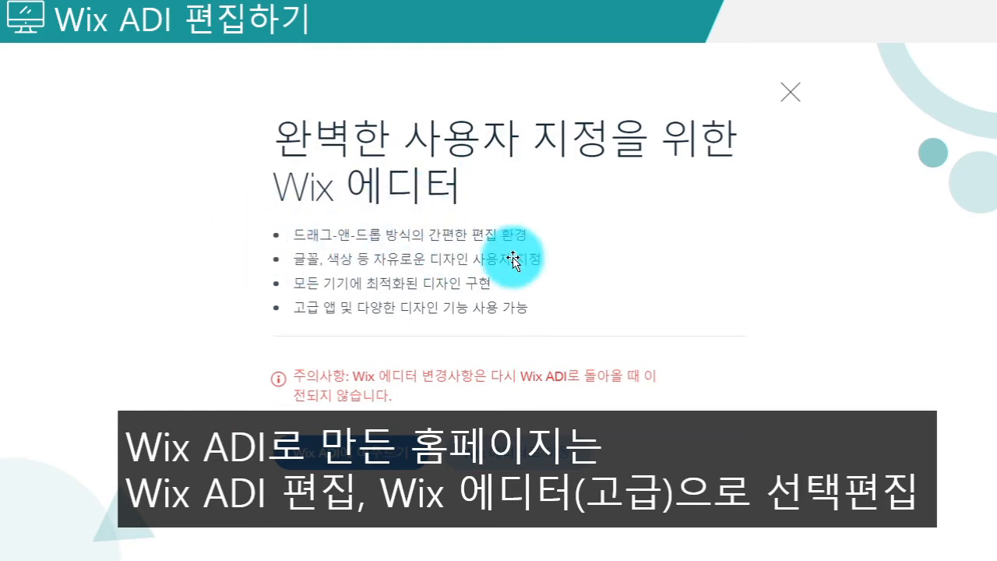
Step: Try moving and shrinking the Wix Editor notice picture on the slide, undoing each change
{"action": "left_click", "coordinate": [334, 236]}
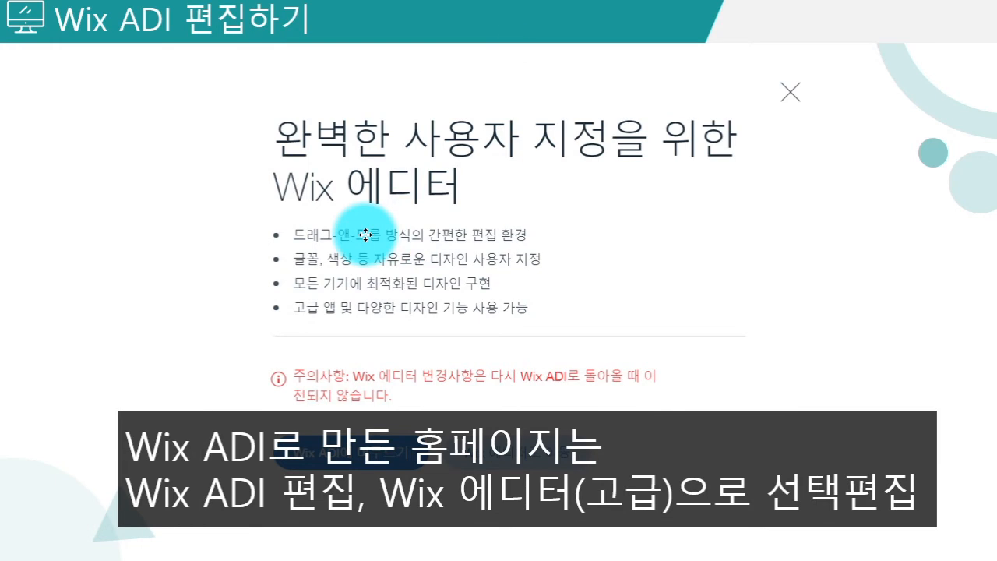
{"action": "left_click_drag", "start_coordinate": [332, 235], "coordinate": [537, 226]}
{"action": "key", "text": "ctrl+z"}
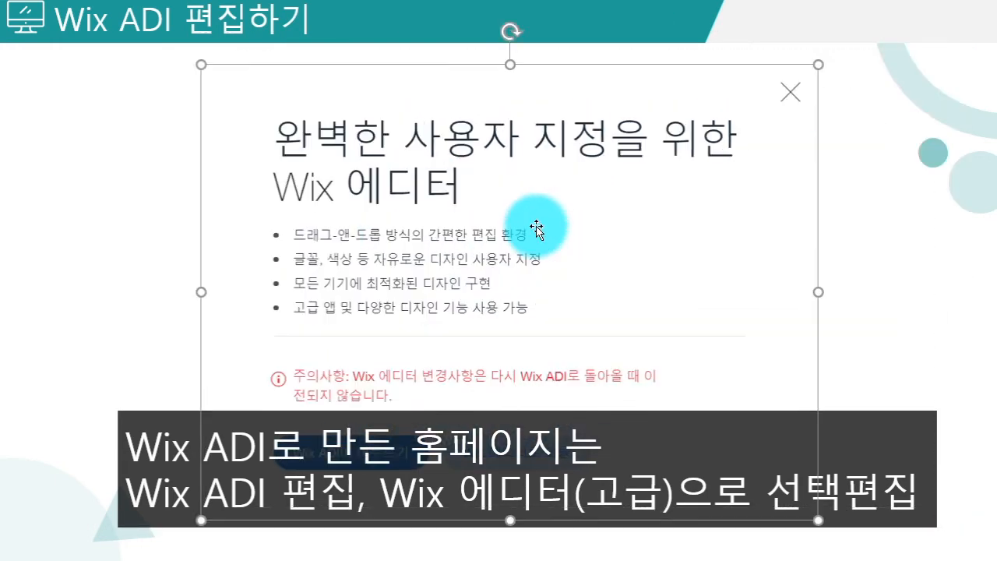
{"action": "left_click_drag", "start_coordinate": [463, 251], "coordinate": [604, 260]}
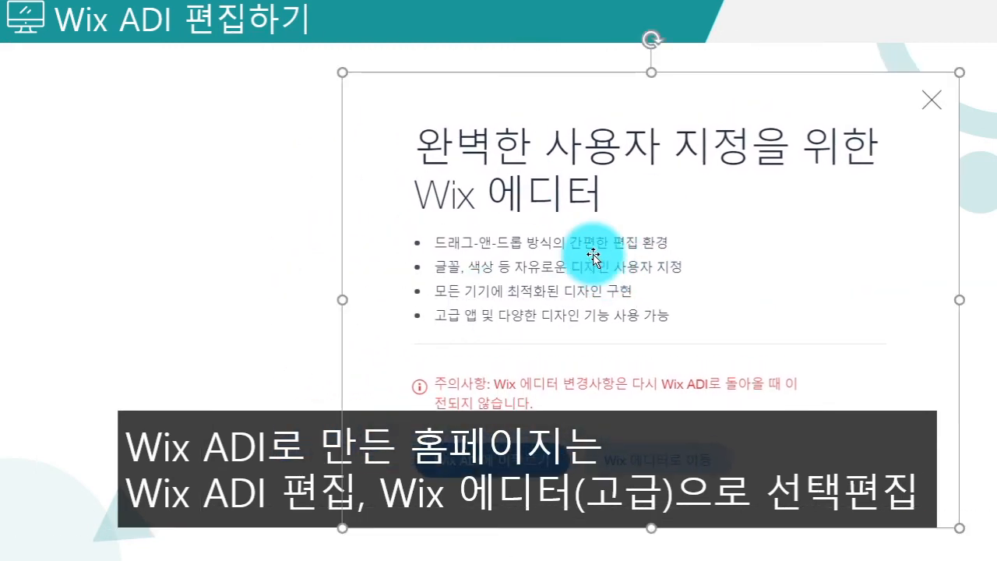
{"action": "key", "text": "ctrl+z"}
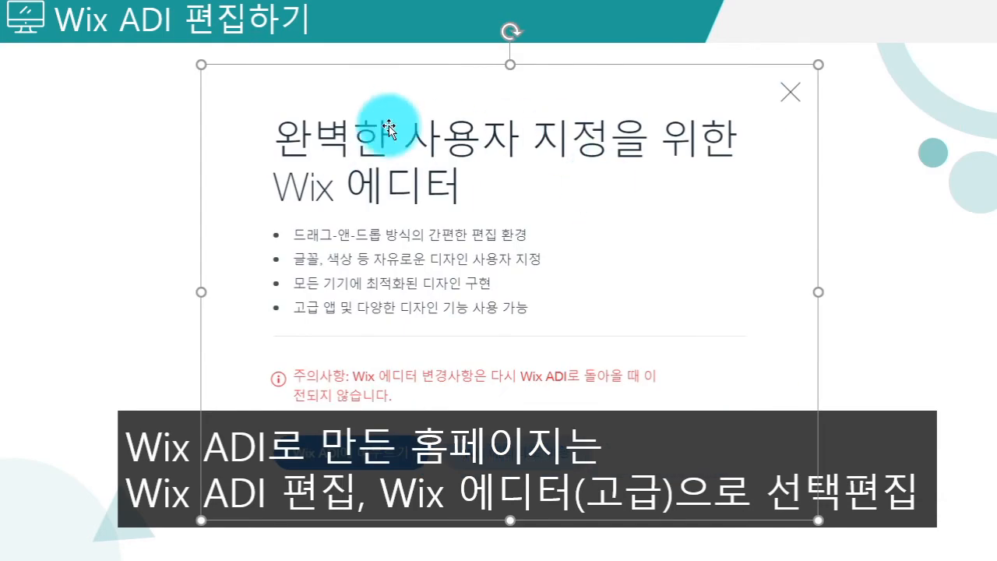
{"action": "left_click_drag", "start_coordinate": [817, 524], "coordinate": [517, 289]}
{"action": "left_click_drag", "start_coordinate": [383, 167], "coordinate": [750, 176]}
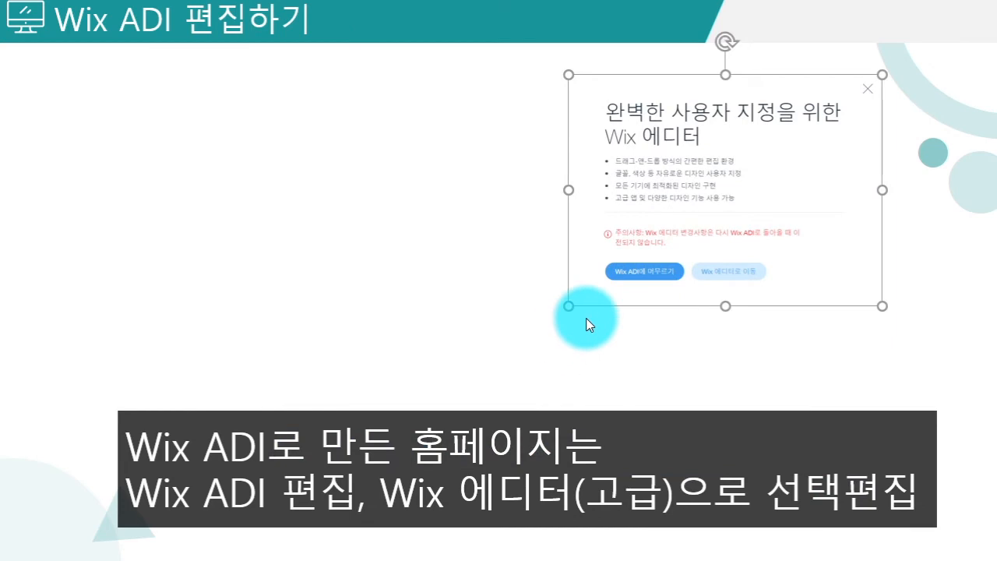
{"action": "key", "text": "ctrl+z"}
{"action": "key", "text": "ctrl+z"}
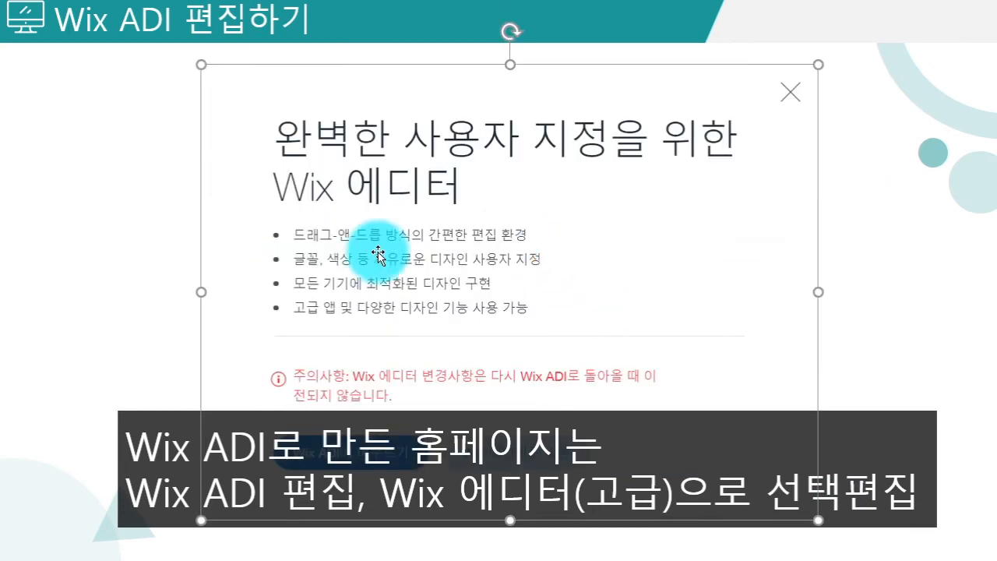
{"action": "left_click", "coordinate": [510, 421]}
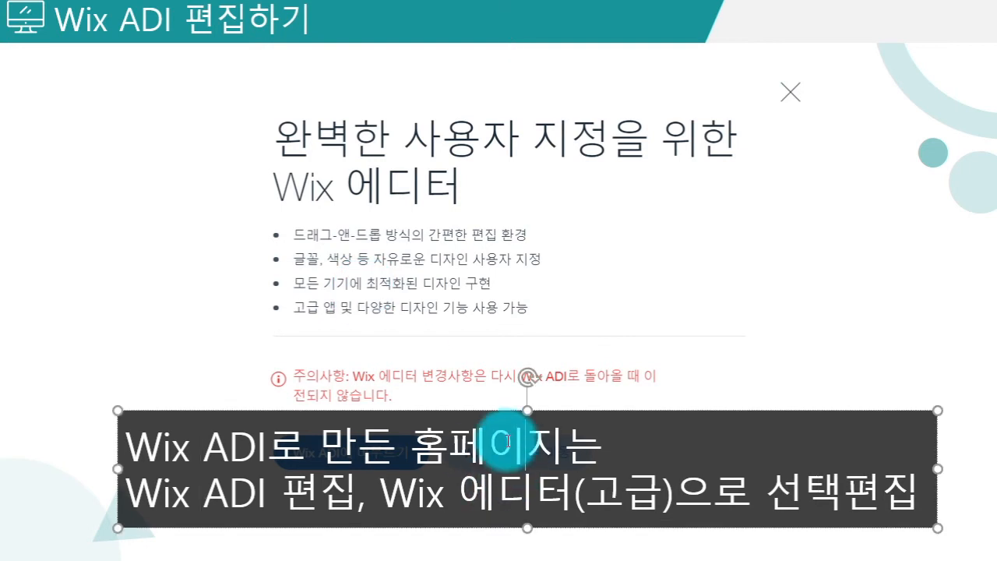
{"action": "right_click", "coordinate": [507, 446]}
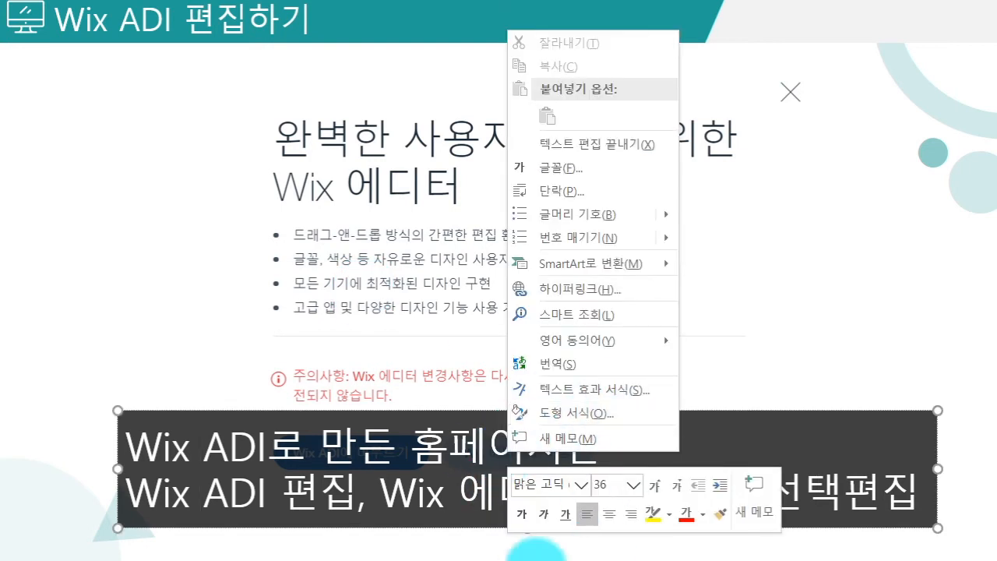
{"action": "left_click", "coordinate": [934, 303]}
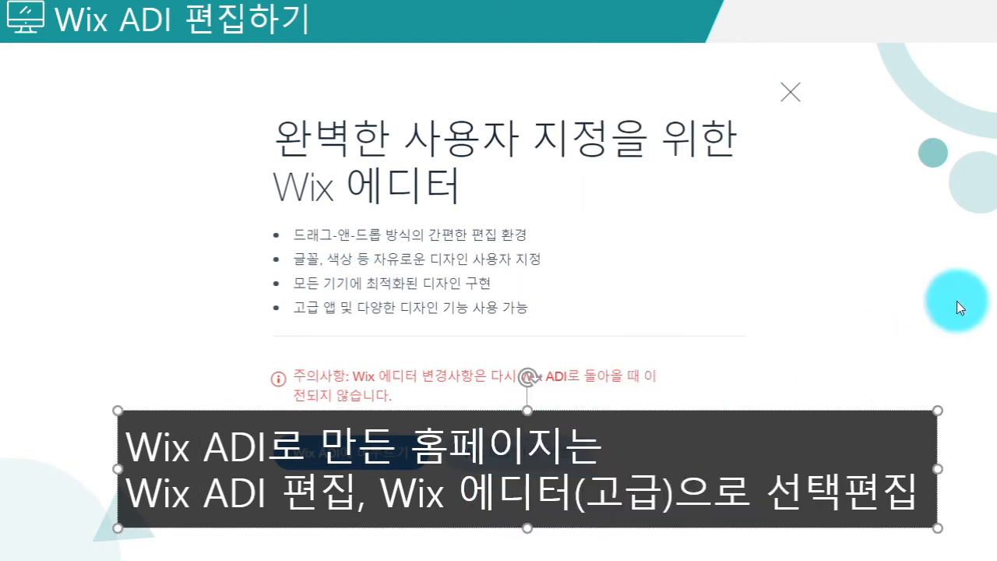
{"action": "left_click", "coordinate": [957, 301]}
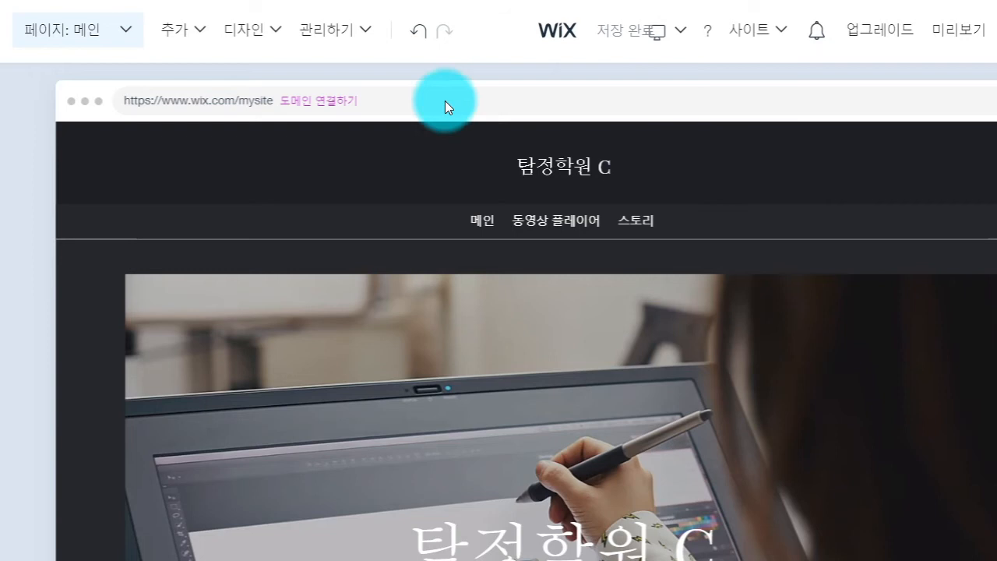
Step: In Wix ADI, open the site's offer to move to the Wix Editor and choose to stay in Wix ADI
{"action": "left_click", "coordinate": [584, 377]}
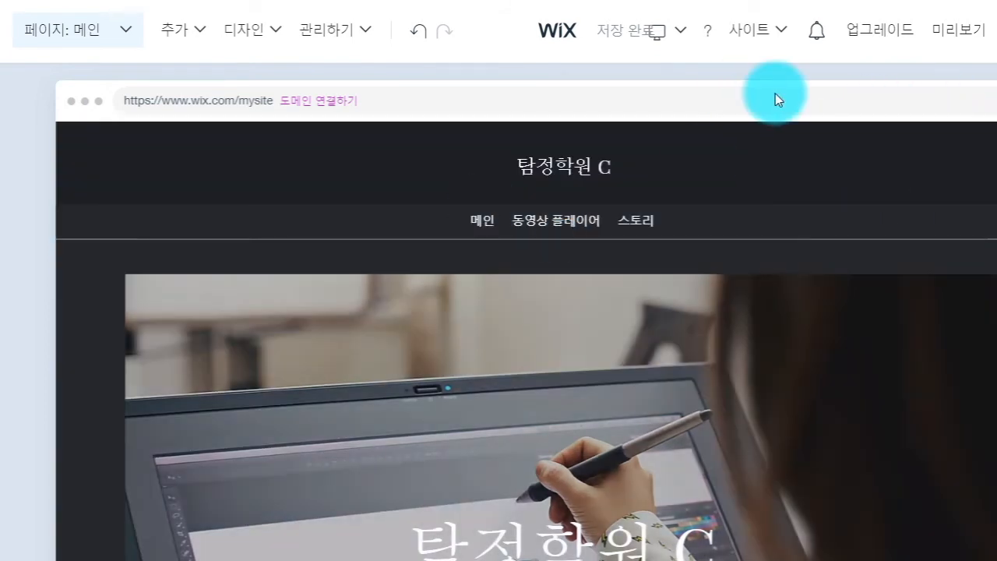
{"action": "left_click", "coordinate": [755, 31]}
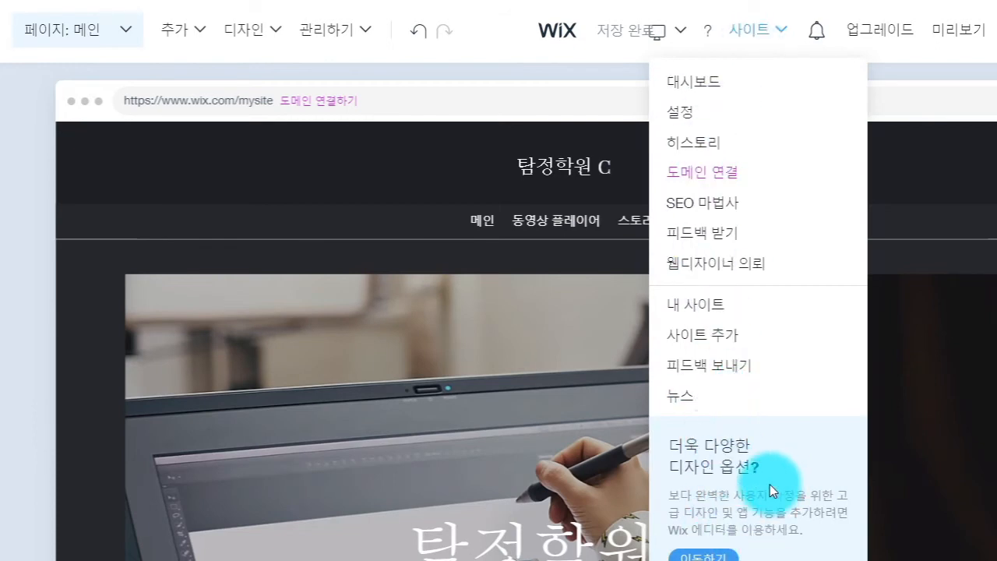
{"action": "left_click", "coordinate": [715, 558]}
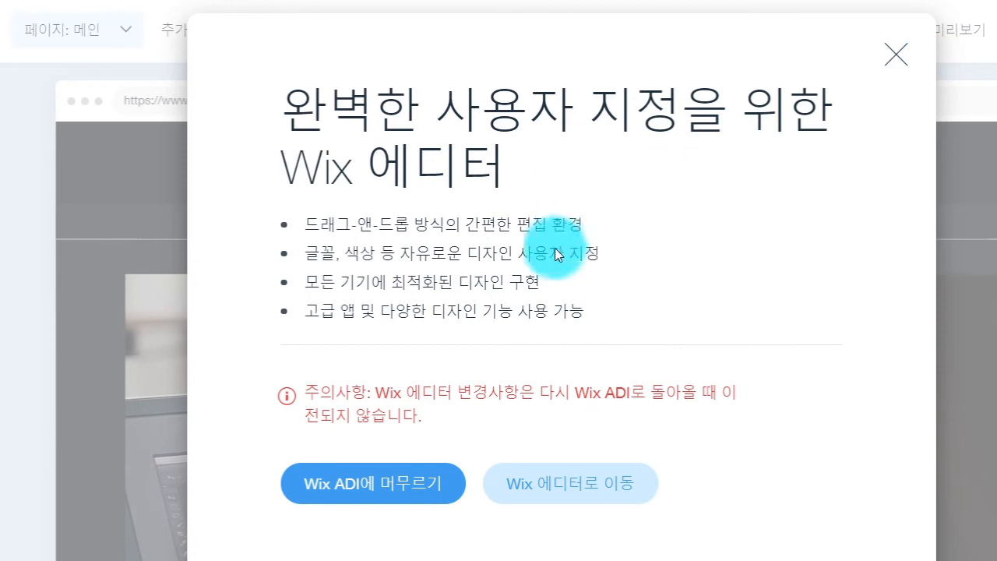
{"action": "left_click", "coordinate": [377, 496]}
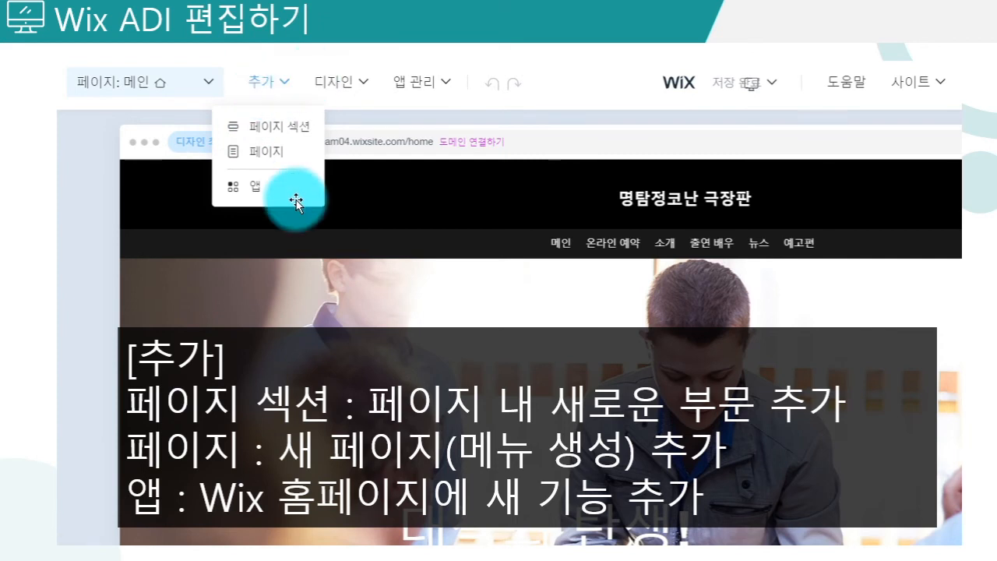
{"action": "left_click_drag", "start_coordinate": [341, 390], "coordinate": [126, 408]}
{"action": "left_click_drag", "start_coordinate": [239, 451], "coordinate": [123, 445]}
{"action": "left_click", "coordinate": [43, 343]}
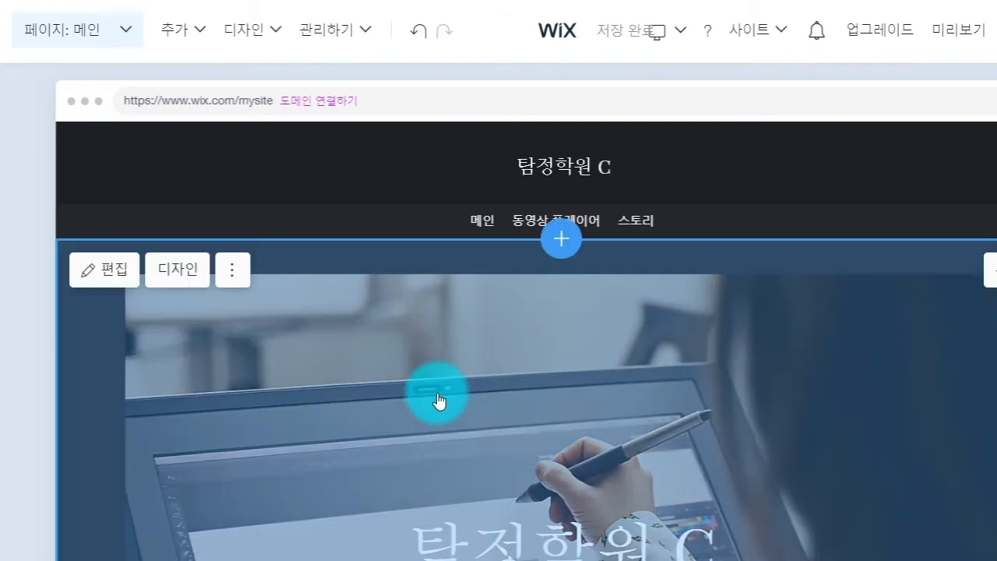
Step: Look through the main page's sections in Wix ADI and the options for adding a page section, page or app
{"action": "scroll", "coordinate": [352, 374], "scroll_direction": "down", "scroll_amount": 5}
{"action": "scroll", "coordinate": [427, 319], "scroll_direction": "down", "scroll_amount": 10}
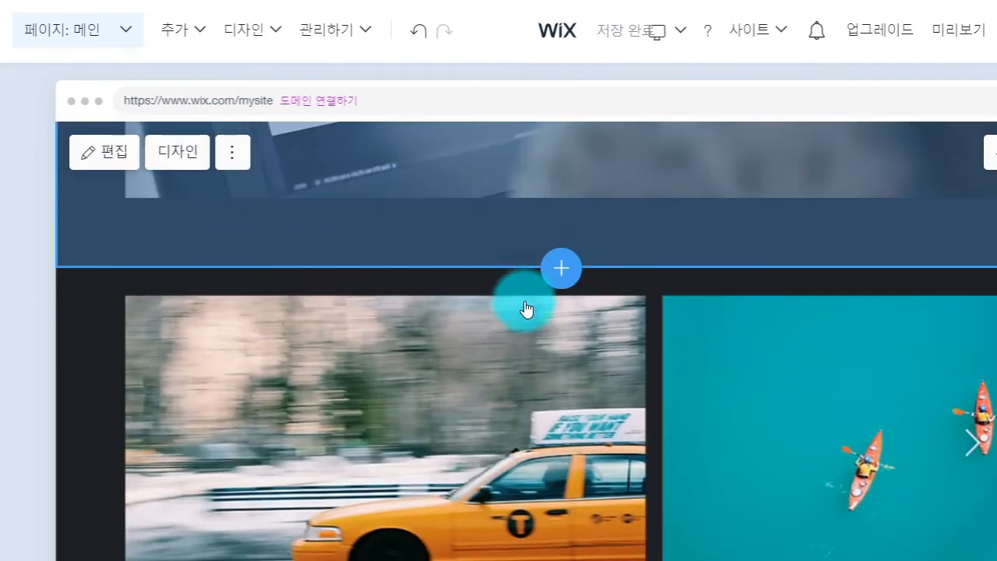
{"action": "scroll", "coordinate": [508, 369], "scroll_direction": "down", "scroll_amount": 1}
{"action": "scroll", "coordinate": [601, 278], "scroll_direction": "up", "scroll_amount": 5}
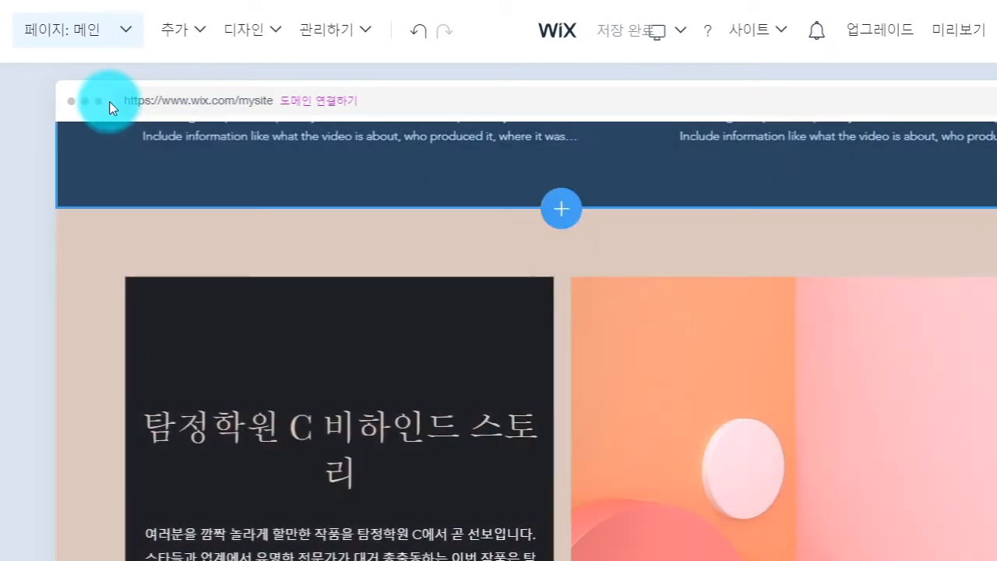
{"action": "mouse_move", "coordinate": [189, 29]}
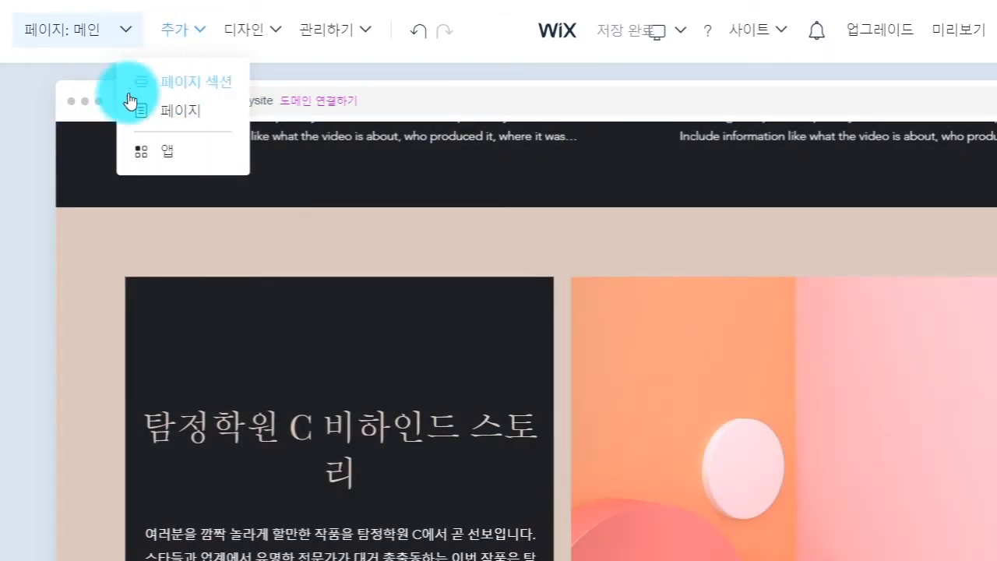
{"action": "scroll", "coordinate": [520, 336], "scroll_direction": "up", "scroll_amount": 1}
{"action": "scroll", "coordinate": [520, 337], "scroll_direction": "up", "scroll_amount": 5}
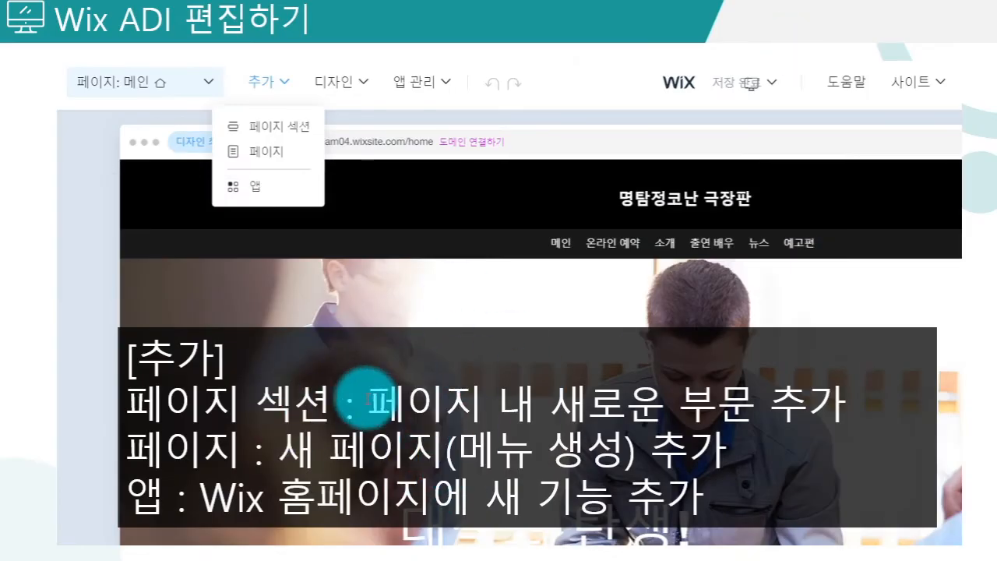
{"action": "left_click", "coordinate": [312, 406]}
{"action": "left_click_drag", "start_coordinate": [331, 406], "coordinate": [129, 405]}
{"action": "left_click_drag", "start_coordinate": [367, 391], "coordinate": [535, 393]}
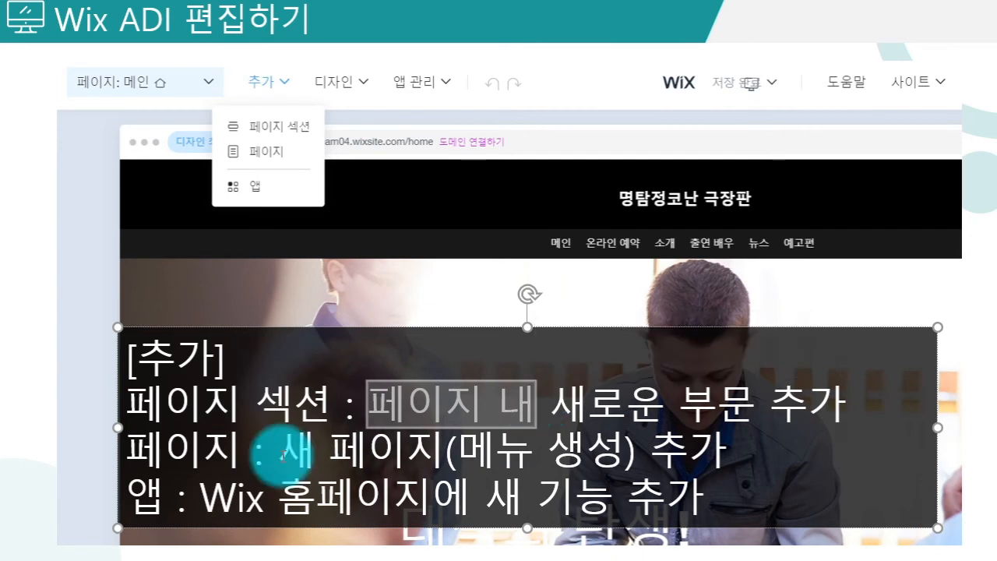
{"action": "left_click_drag", "start_coordinate": [241, 456], "coordinate": [128, 463]}
{"action": "left_click_drag", "start_coordinate": [455, 451], "coordinate": [609, 446]}
{"action": "left_click", "coordinate": [450, 467]}
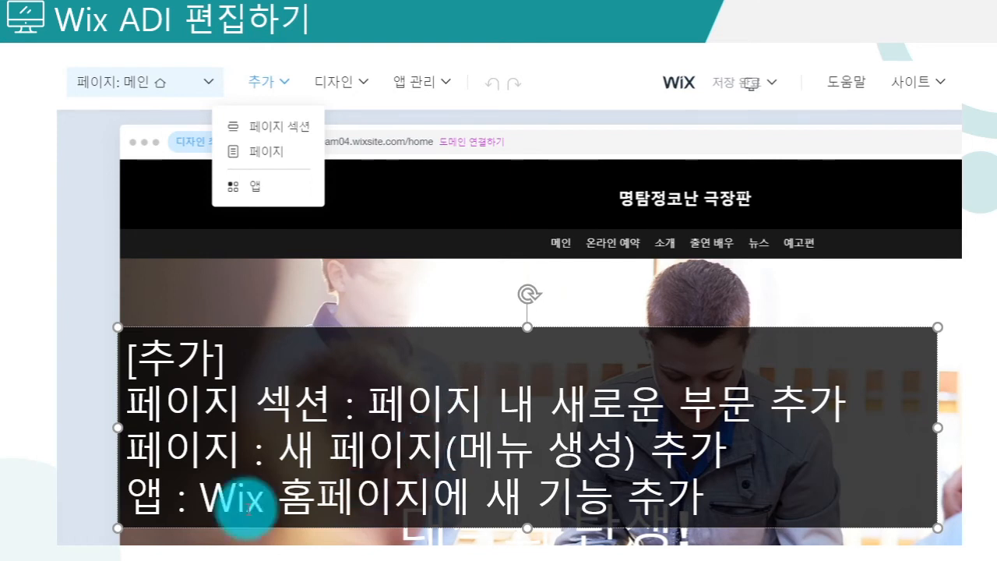
{"action": "left_click_drag", "start_coordinate": [170, 492], "coordinate": [129, 497]}
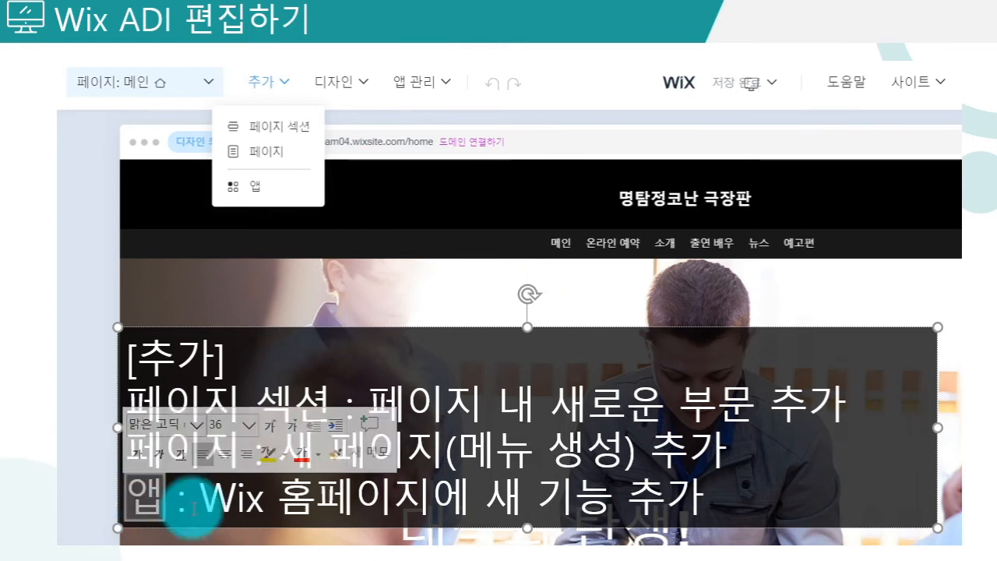
{"action": "left_click", "coordinate": [352, 497]}
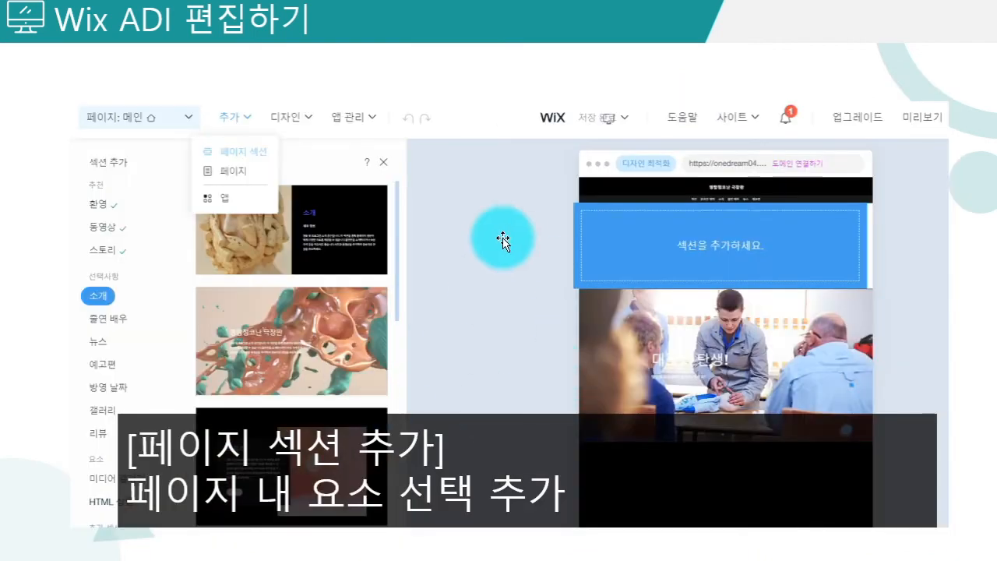
{"action": "left_click_drag", "start_coordinate": [140, 435], "coordinate": [415, 434]}
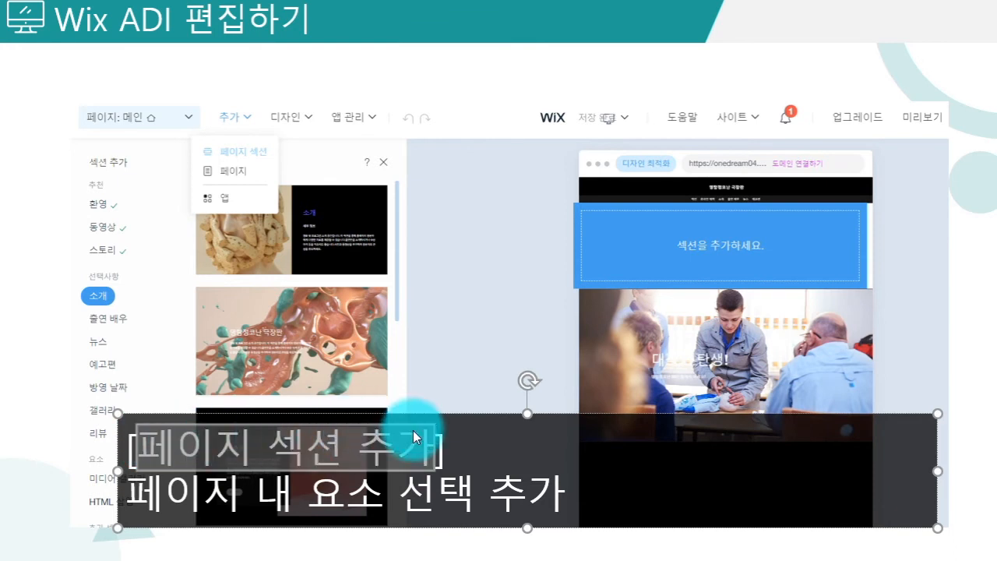
{"action": "left_click", "coordinate": [415, 434]}
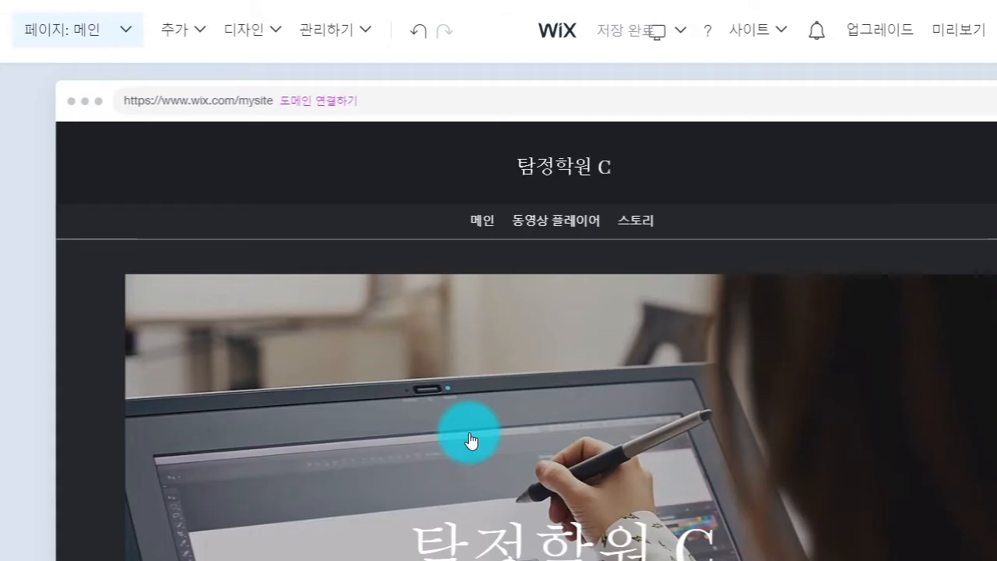
{"action": "left_click", "coordinate": [534, 278]}
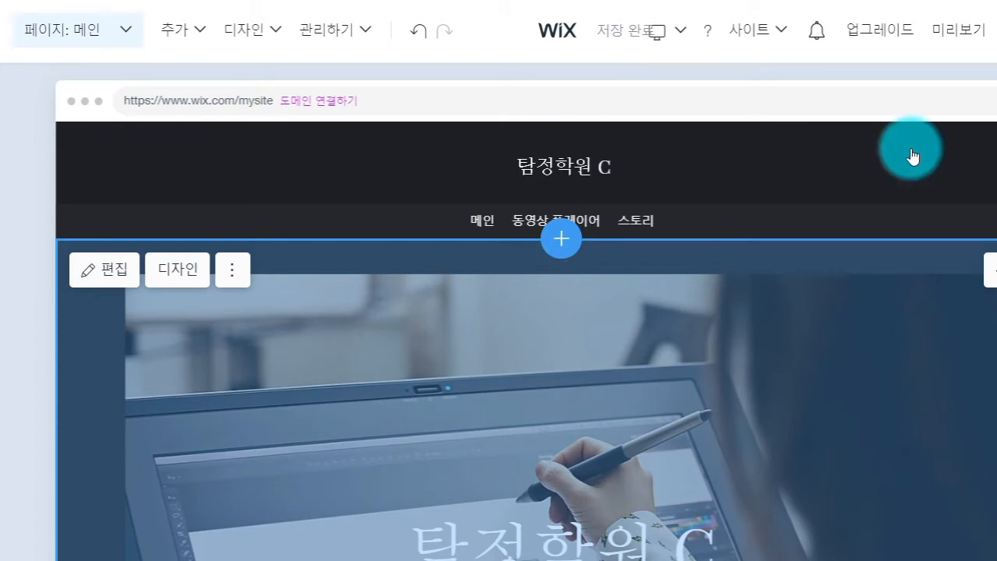
{"action": "left_click", "coordinate": [849, 195]}
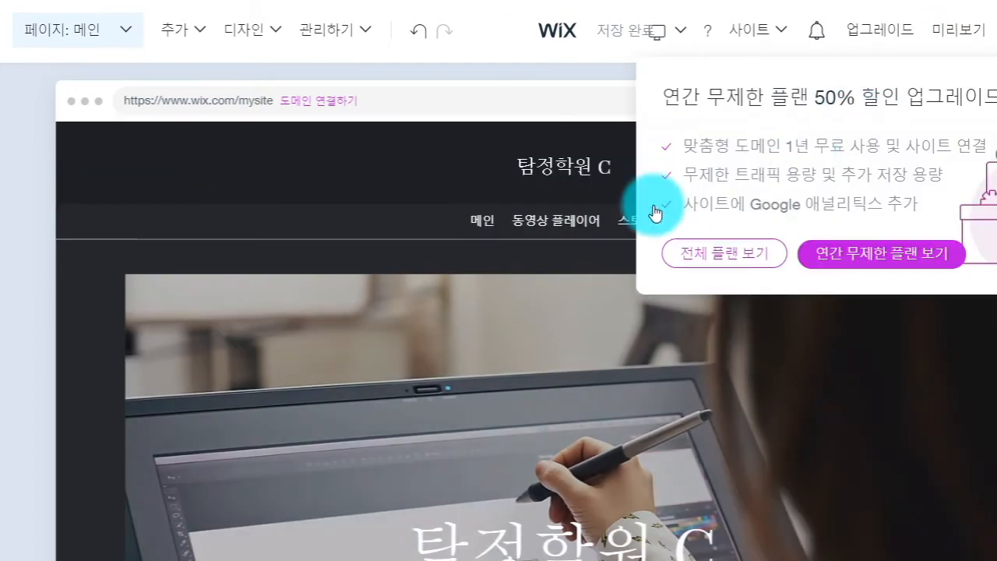
{"action": "mouse_move", "coordinate": [428, 194]}
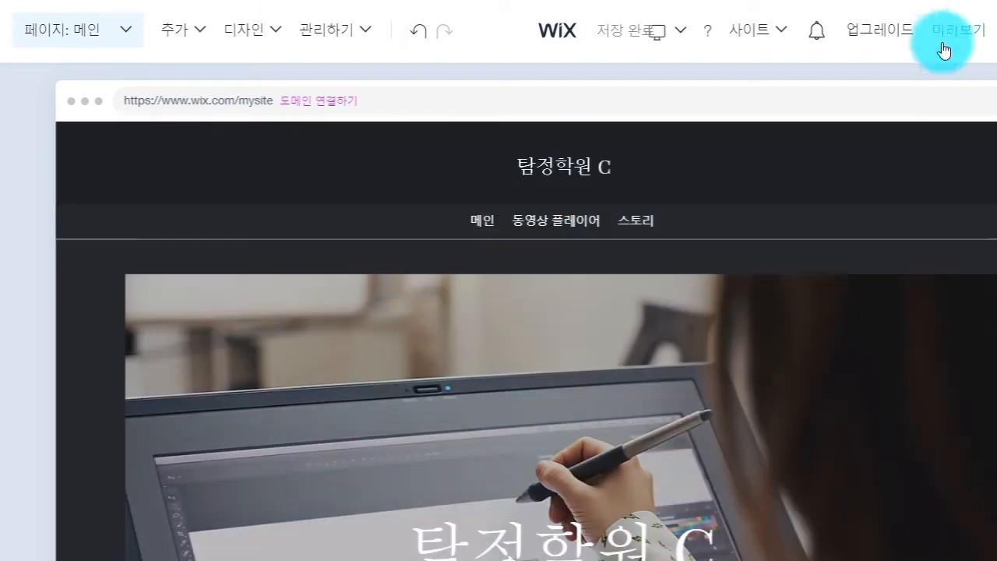
Step: Preview the site, dismiss the tip, go to the video player section and try to play the taxi video
{"action": "left_click", "coordinate": [946, 35]}
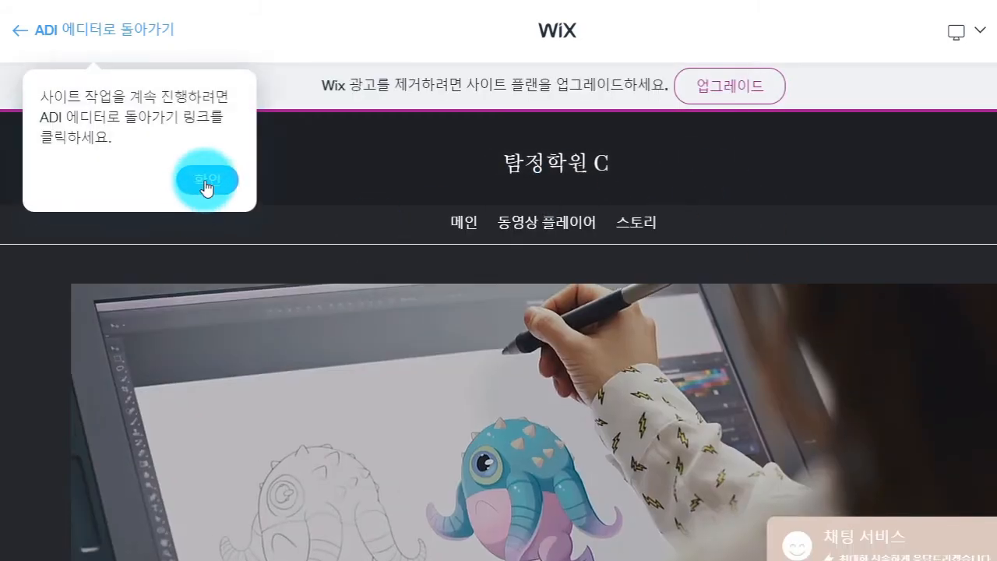
{"action": "left_click", "coordinate": [206, 181]}
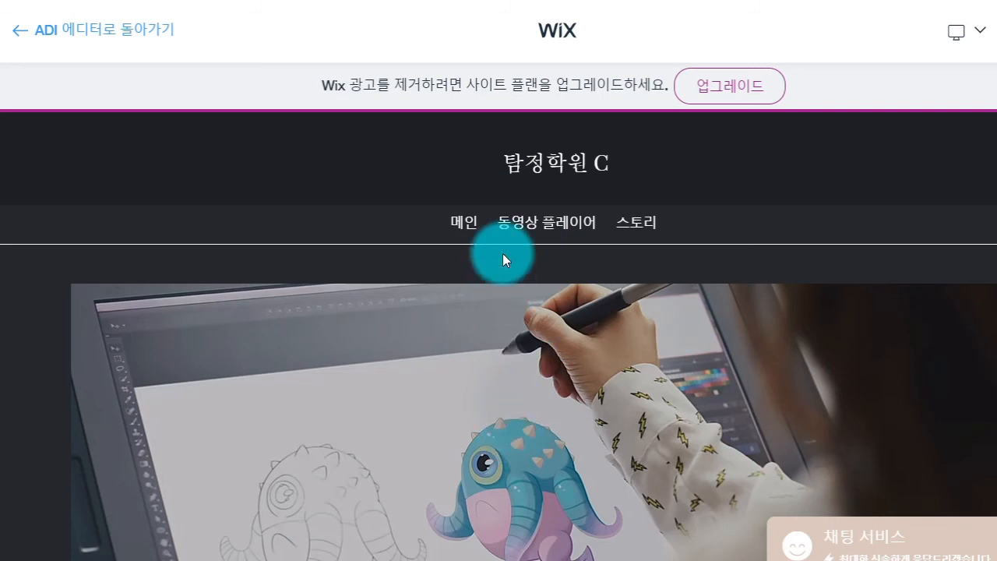
{"action": "left_click", "coordinate": [520, 226]}
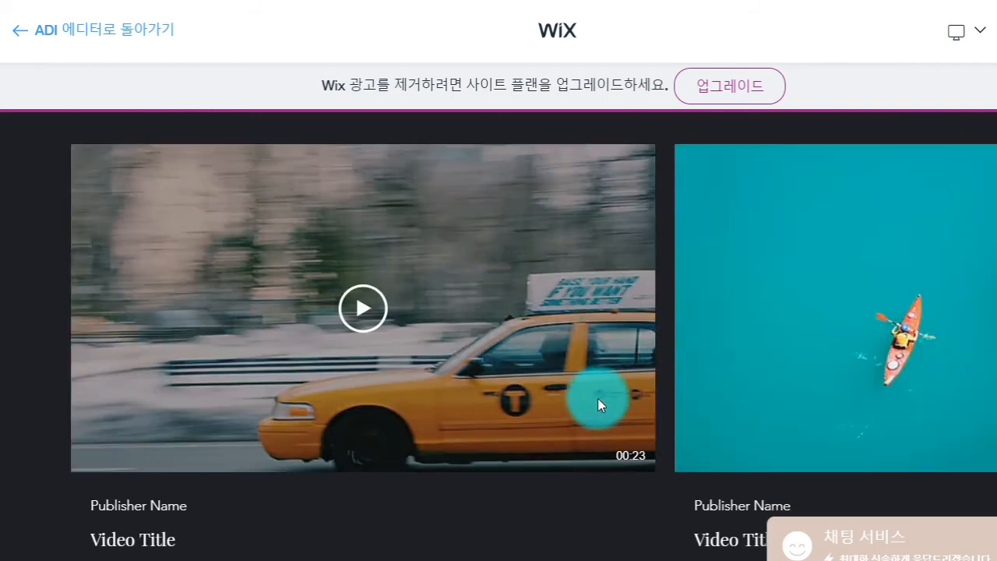
{"action": "left_click", "coordinate": [379, 314]}
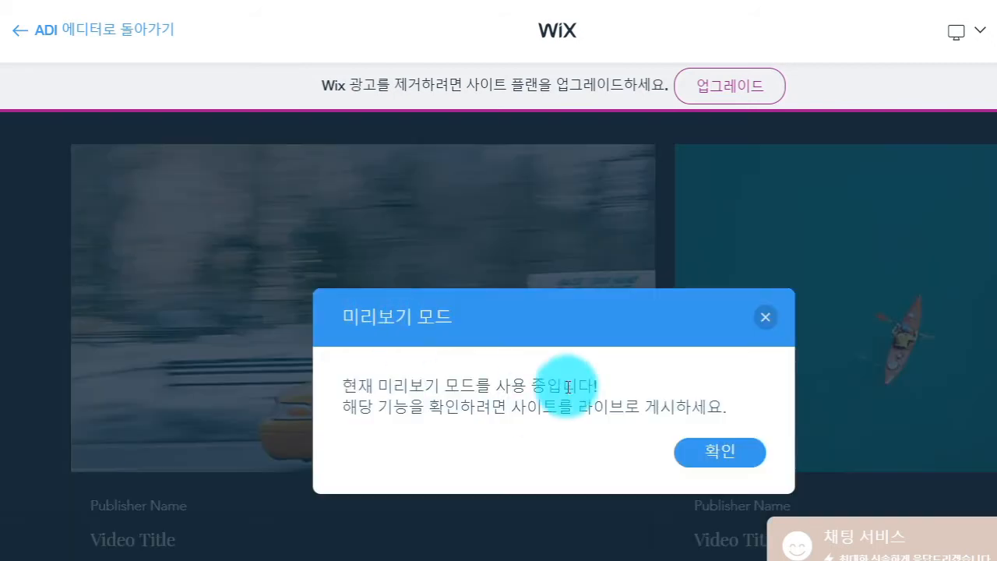
Step: Dismiss the preview notice, go to the 스토리 section from the site menu, and examine the menu items at the page top
{"action": "left_click", "coordinate": [766, 318]}
{"action": "scroll", "coordinate": [646, 323], "scroll_direction": "up", "scroll_amount": 5}
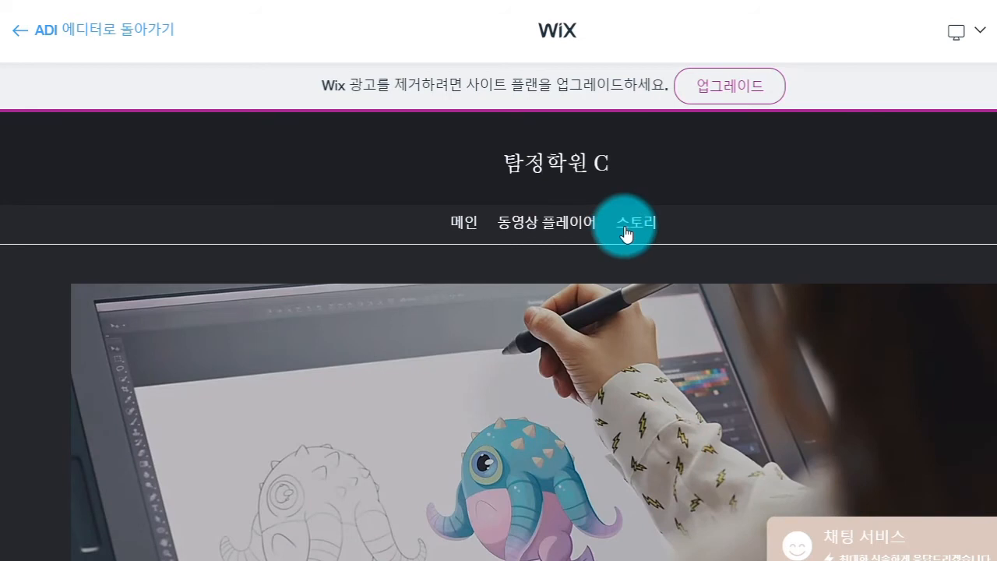
{"action": "left_click", "coordinate": [624, 227]}
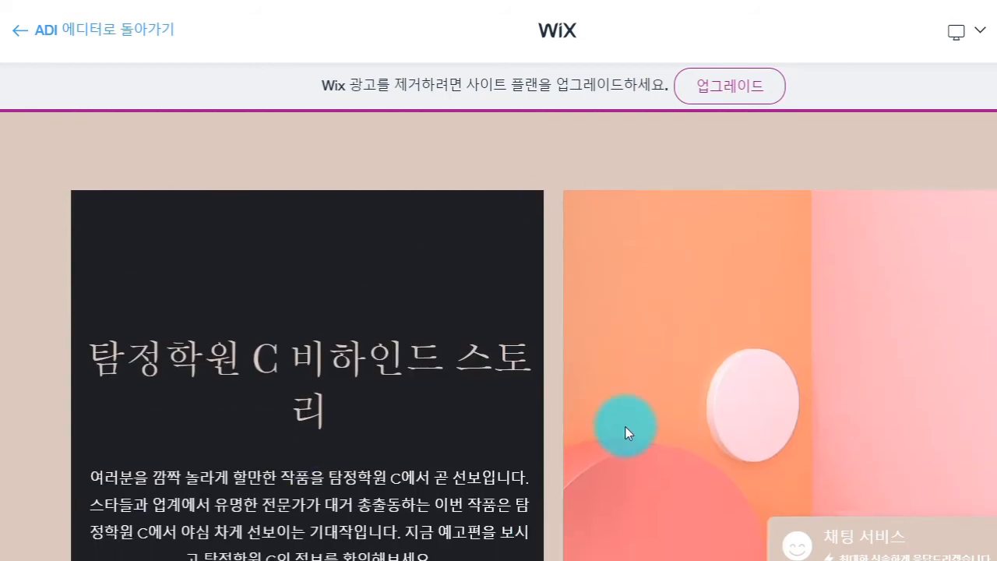
{"action": "scroll", "coordinate": [515, 405], "scroll_direction": "up", "scroll_amount": 15}
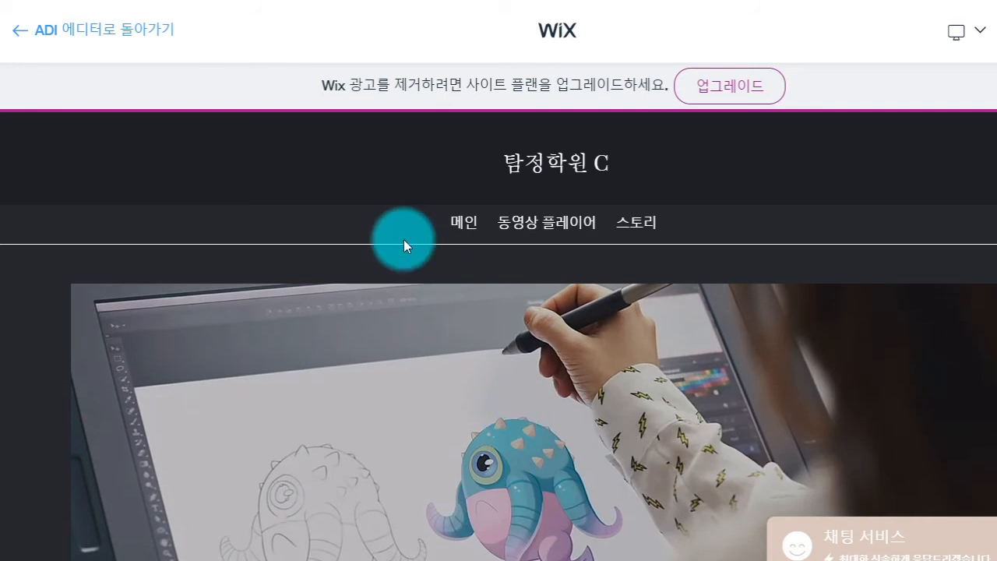
{"action": "left_click_drag", "start_coordinate": [688, 231], "coordinate": [433, 221]}
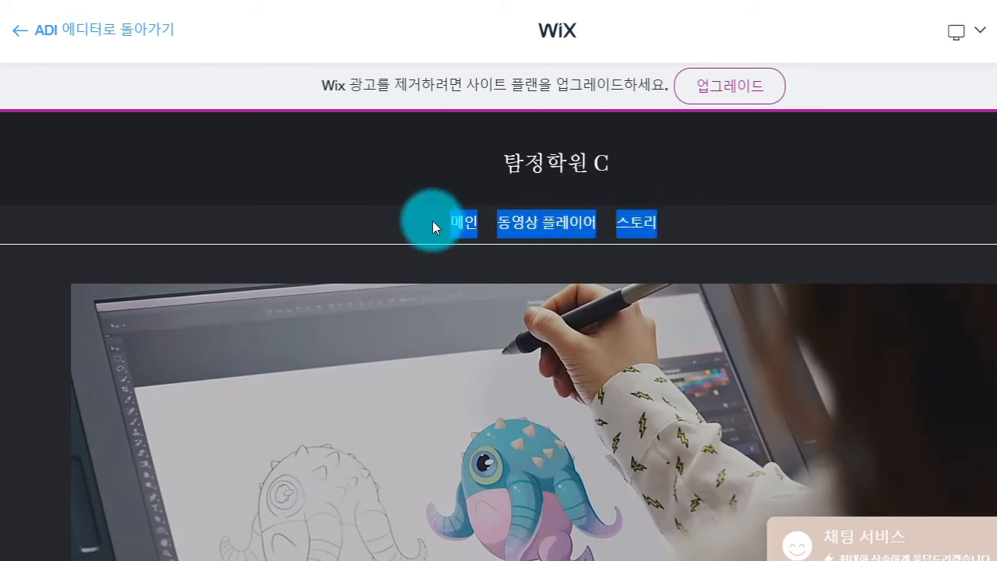
{"action": "left_click", "coordinate": [433, 220]}
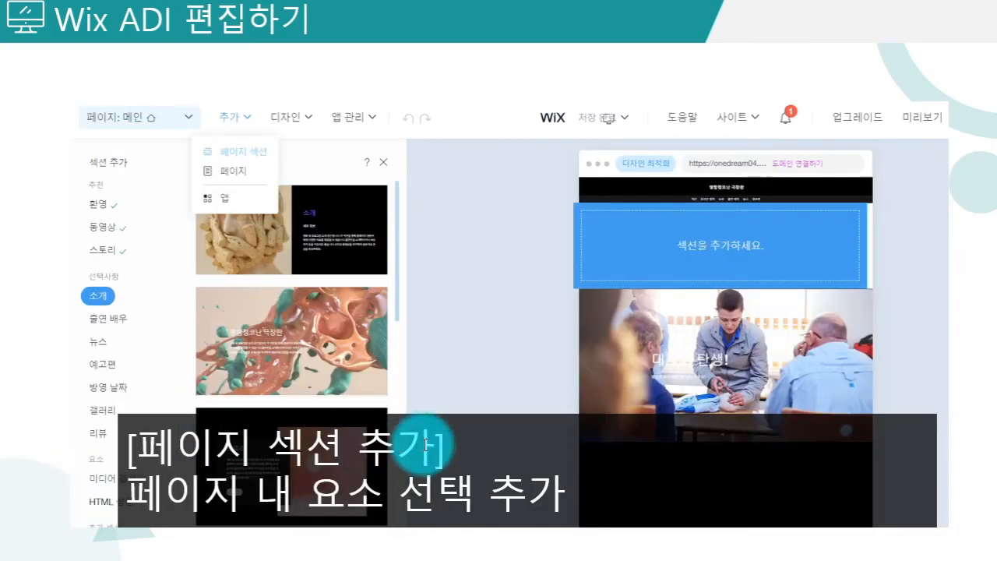
Step: Switch to the presentation slide on adding sections and highlight the words 페이지 섹션 추가
{"action": "left_click_drag", "start_coordinate": [433, 446], "coordinate": [137, 446]}
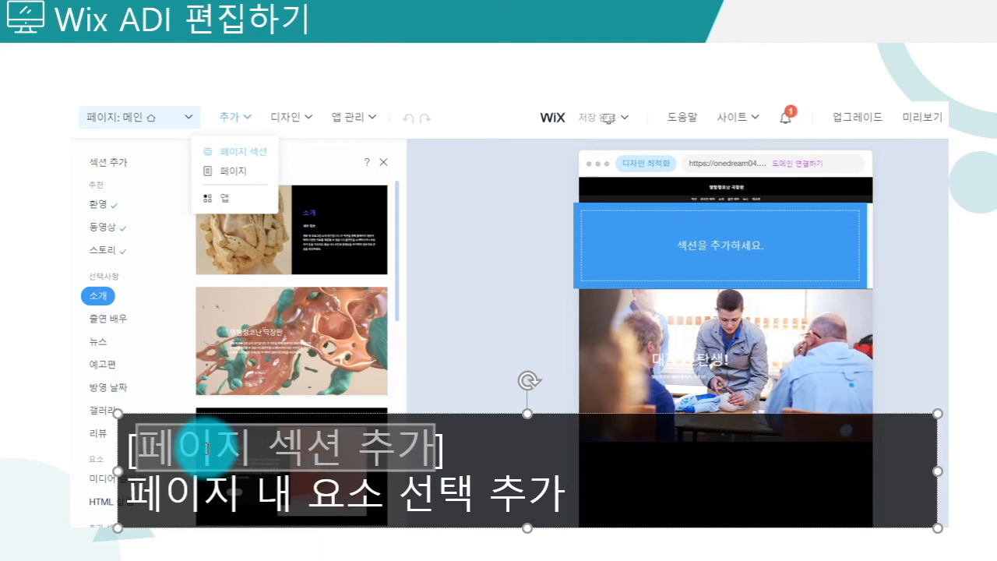
{"action": "left_click", "coordinate": [214, 449]}
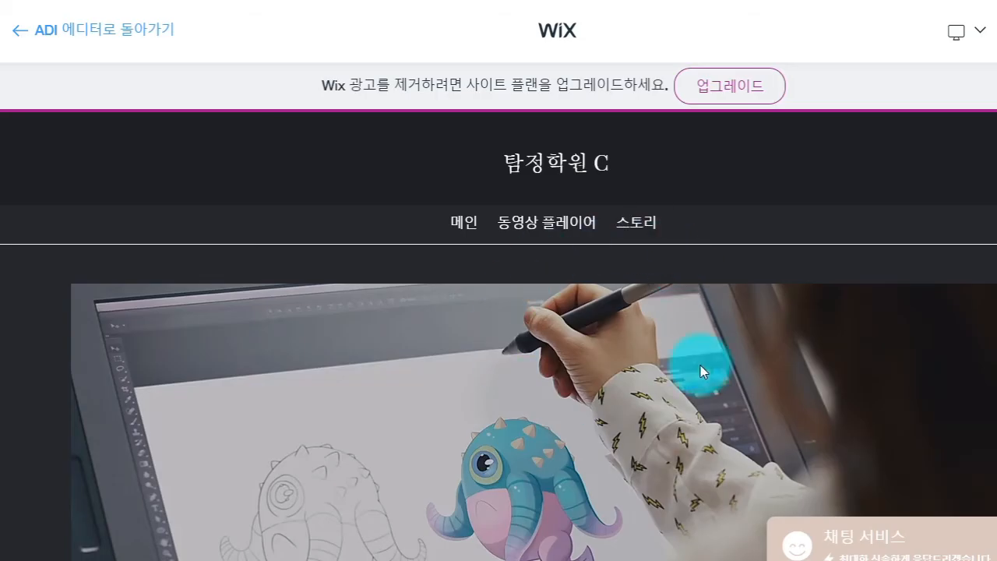
Step: Switch to the site preview, look through the page down to its footer, and return to the ADI editor
{"action": "scroll", "coordinate": [566, 332], "scroll_direction": "down", "scroll_amount": 6}
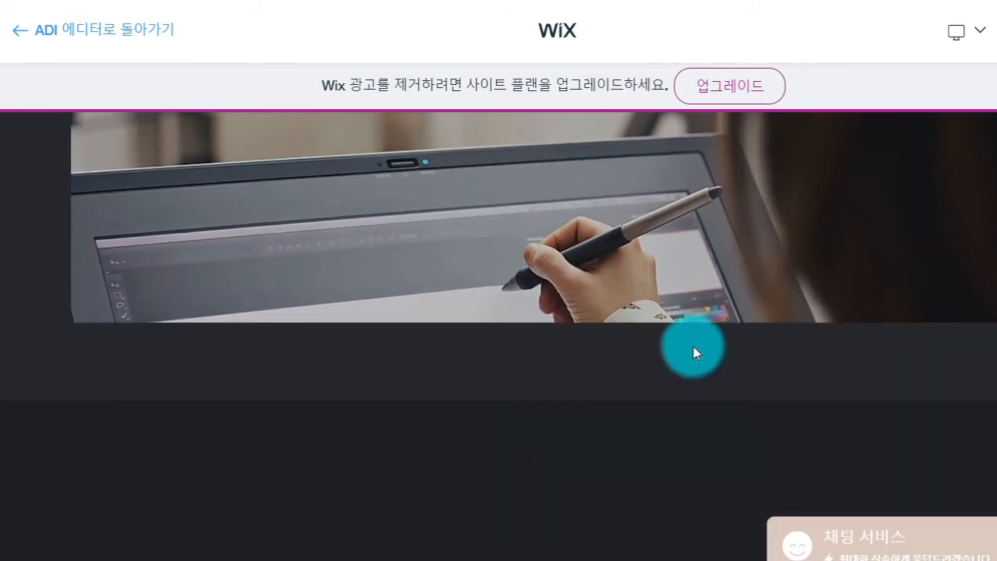
{"action": "scroll", "coordinate": [481, 408], "scroll_direction": "down", "scroll_amount": 5}
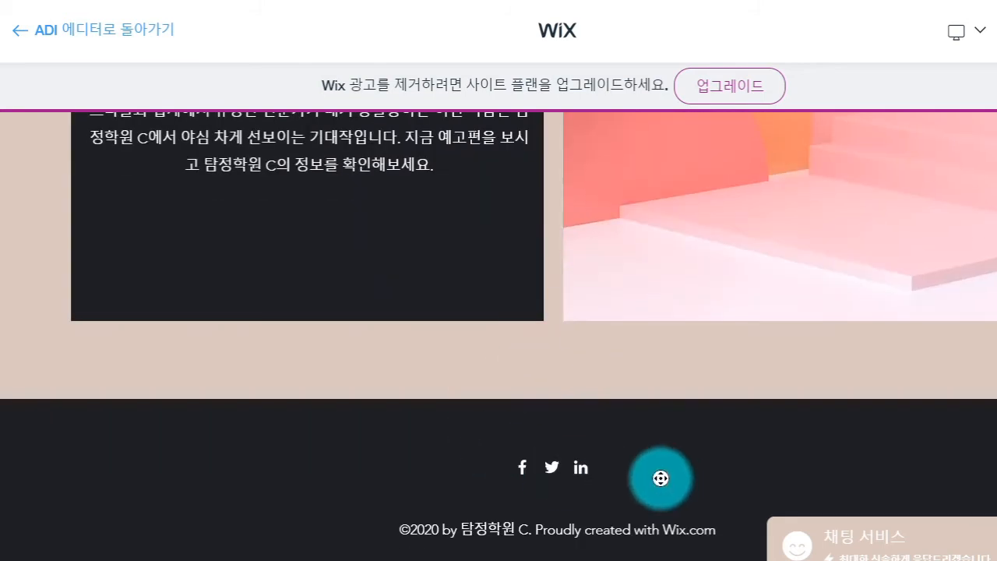
{"action": "scroll", "coordinate": [614, 195], "scroll_direction": "up", "scroll_amount": 12}
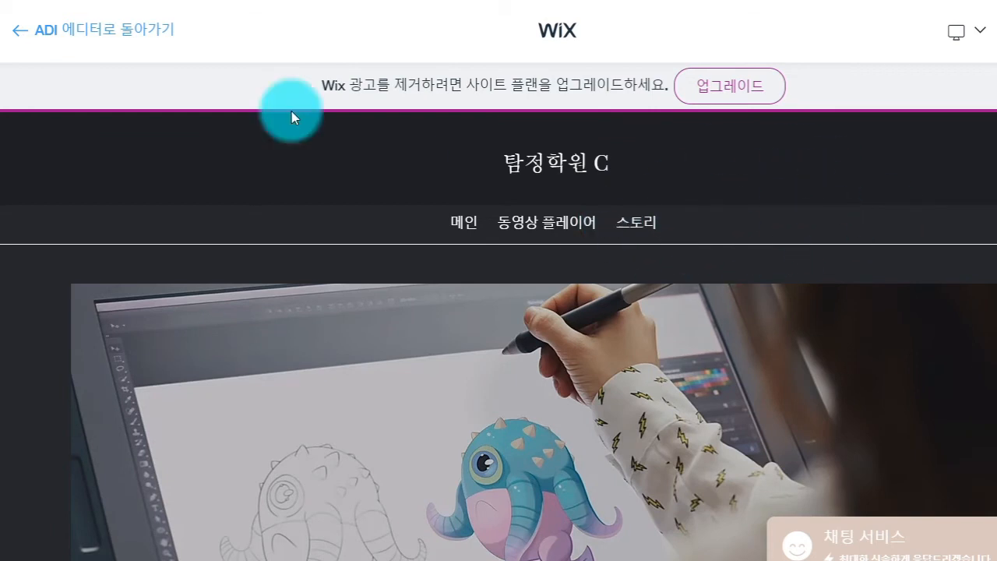
{"action": "left_click", "coordinate": [107, 39]}
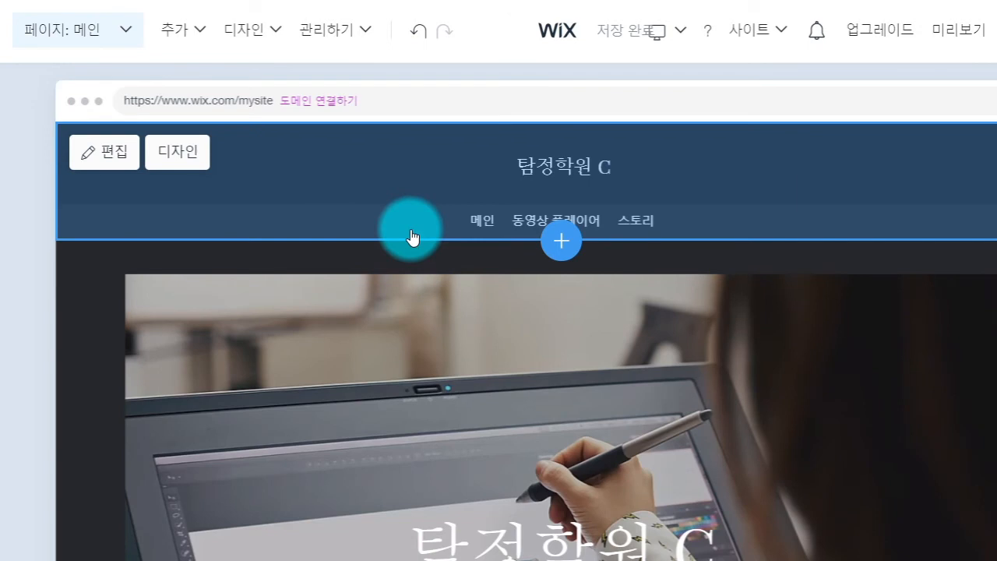
Step: Add a 리뷰 page section directly below the main page's header, using the 사용자 후기 layout with reviews in two columns
{"action": "left_click", "coordinate": [192, 31]}
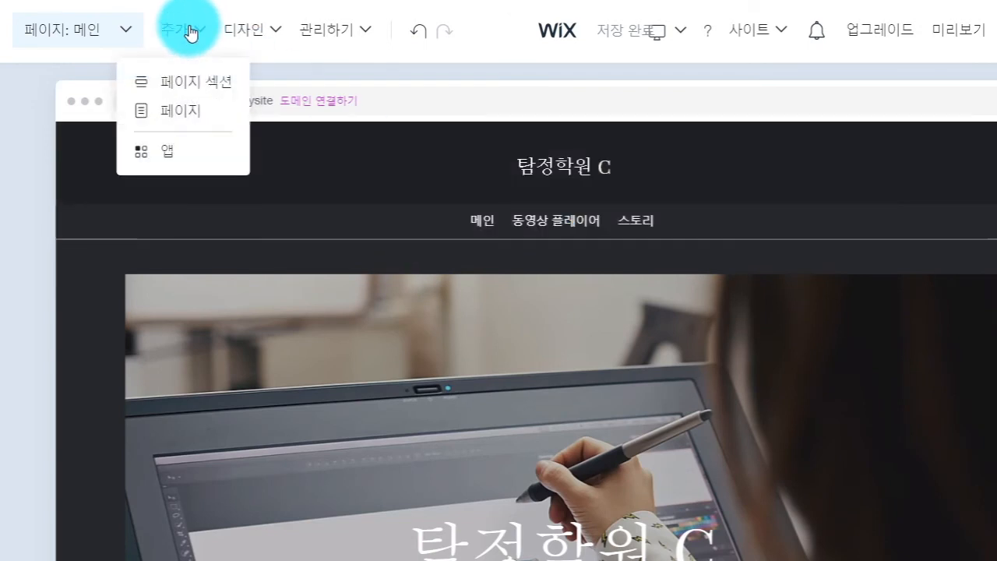
{"action": "left_click", "coordinate": [194, 82]}
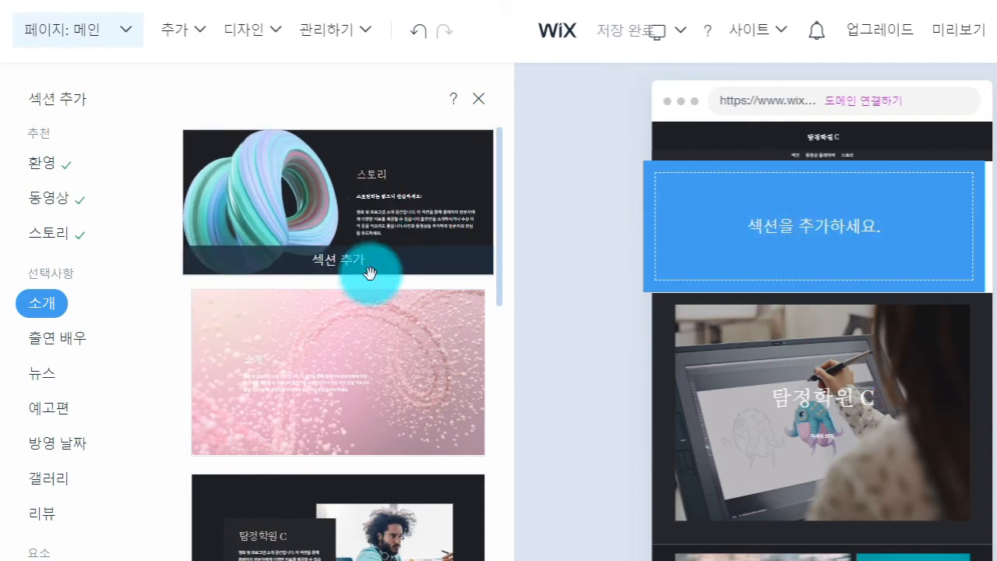
{"action": "mouse_move", "coordinate": [362, 358]}
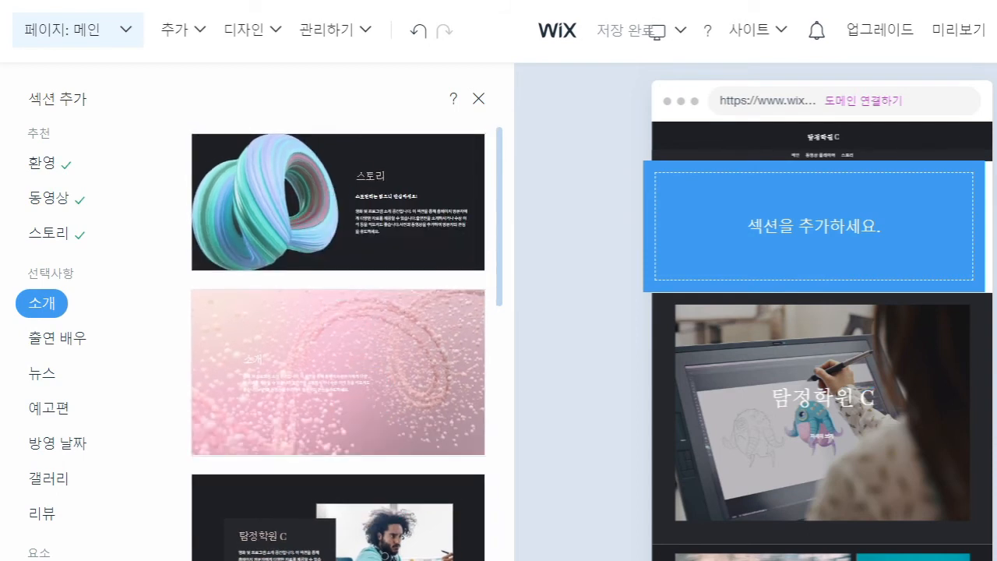
{"action": "left_click", "coordinate": [346, 271]}
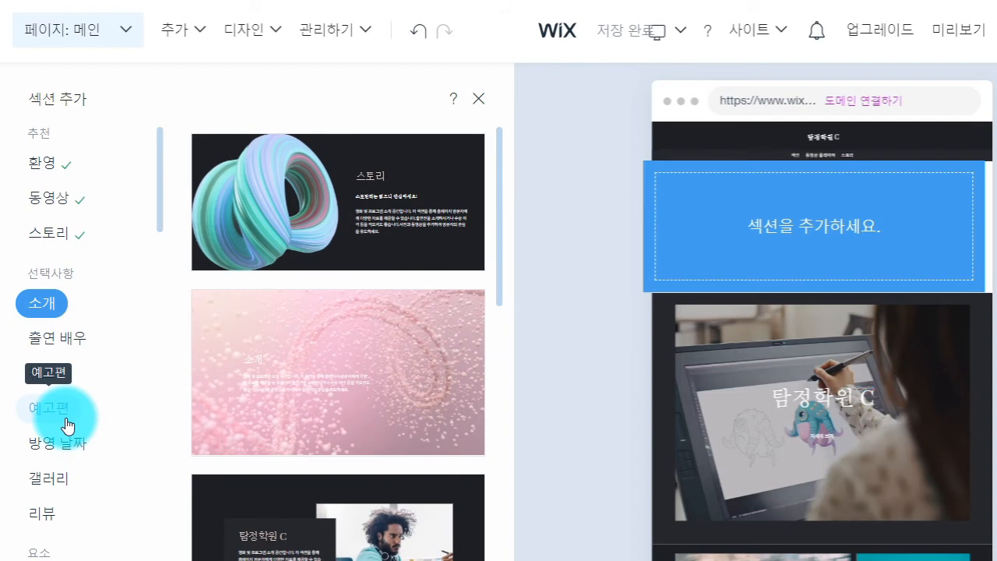
{"action": "left_click", "coordinate": [57, 511]}
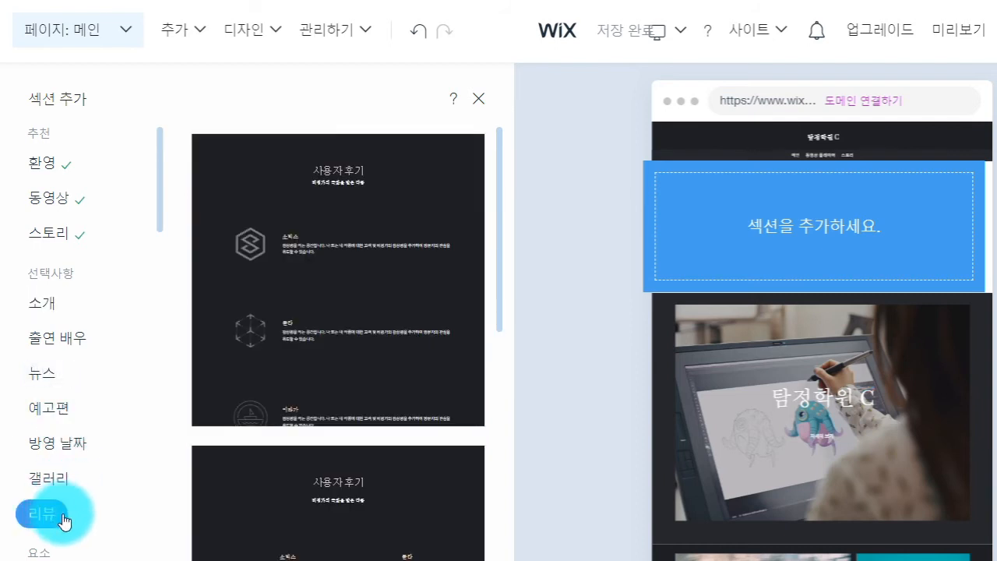
{"action": "scroll", "coordinate": [373, 340], "scroll_direction": "down", "scroll_amount": 2}
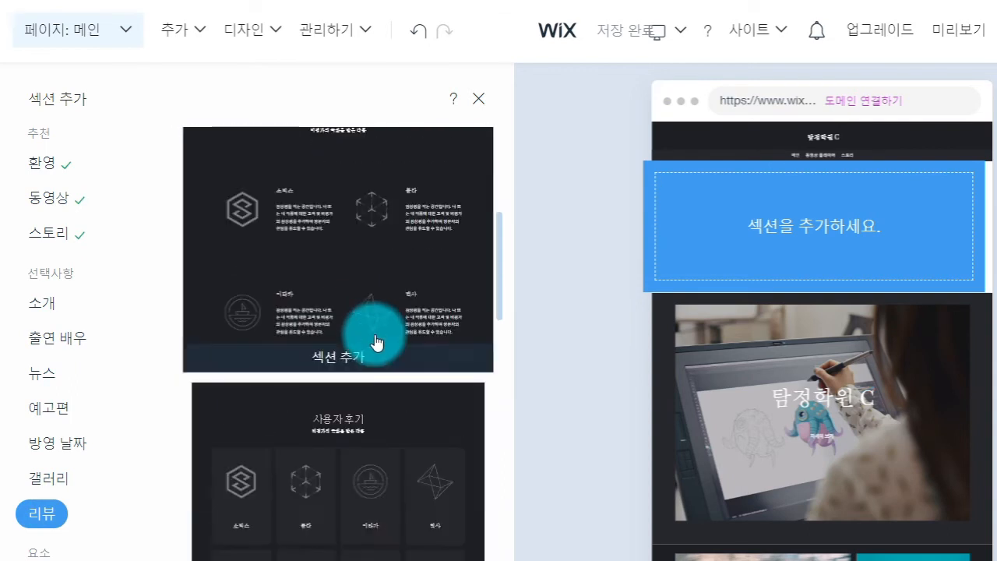
{"action": "scroll", "coordinate": [375, 341], "scroll_direction": "down", "scroll_amount": 6}
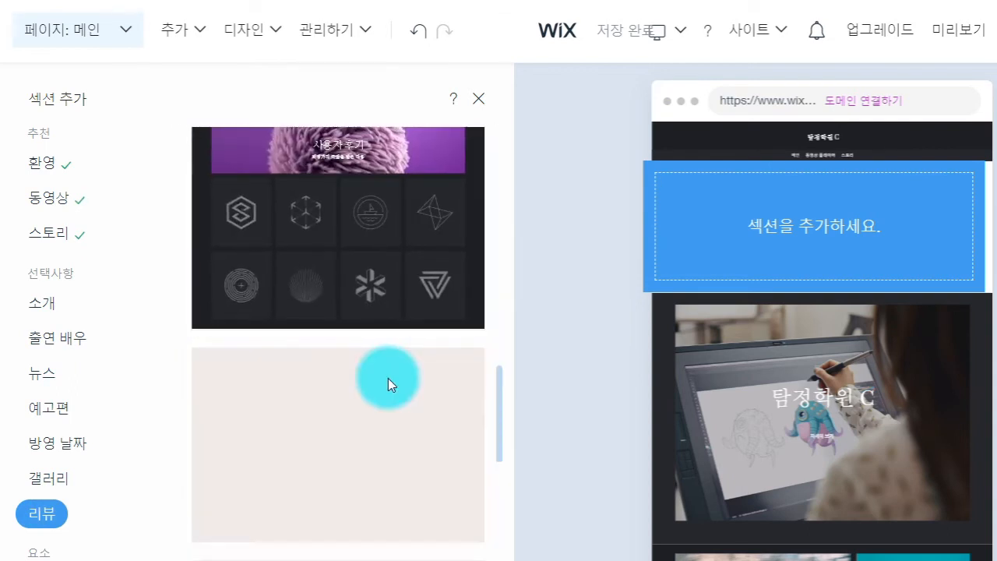
{"action": "scroll", "coordinate": [449, 433], "scroll_direction": "up", "scroll_amount": 5}
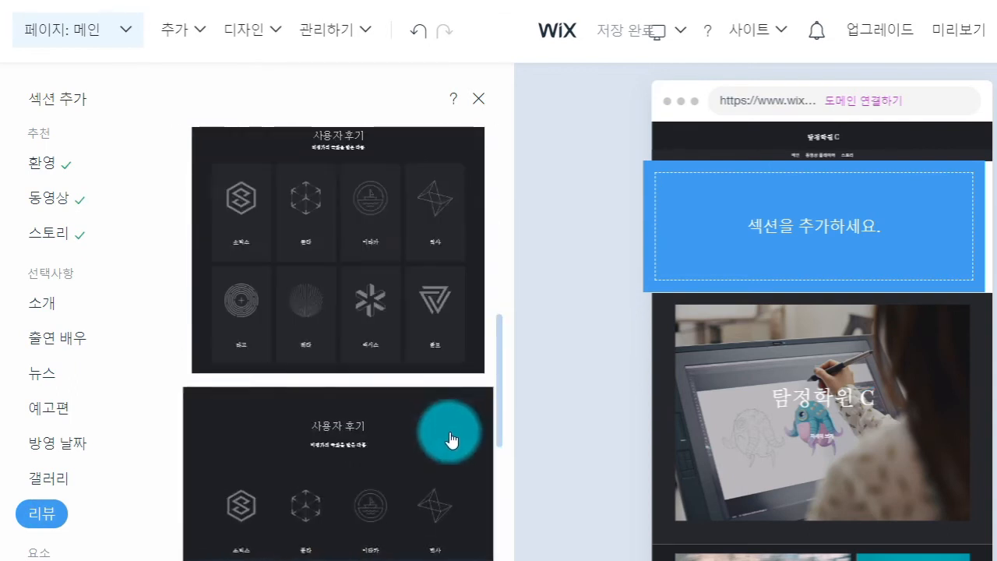
{"action": "scroll", "coordinate": [385, 348], "scroll_direction": "down", "scroll_amount": 3}
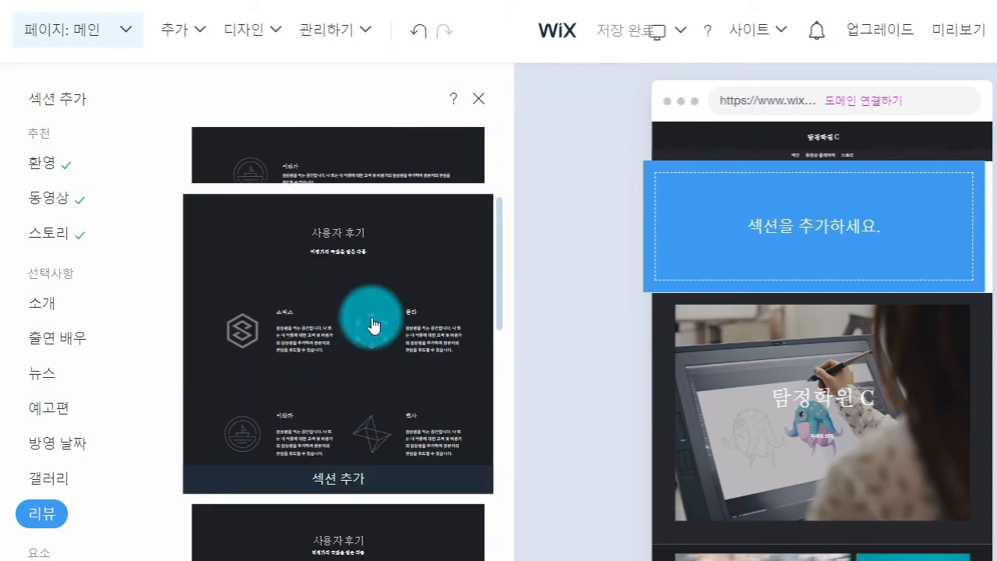
{"action": "left_click", "coordinate": [405, 363]}
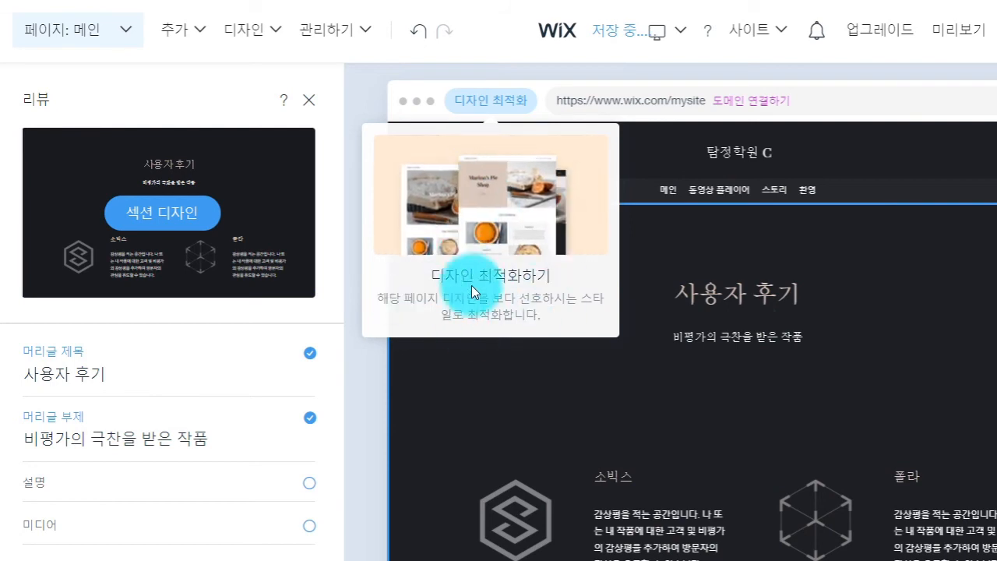
Step: Open 디자인 최적화 to view the suggested page layouts, and close it without choosing one
{"action": "left_click", "coordinate": [497, 103]}
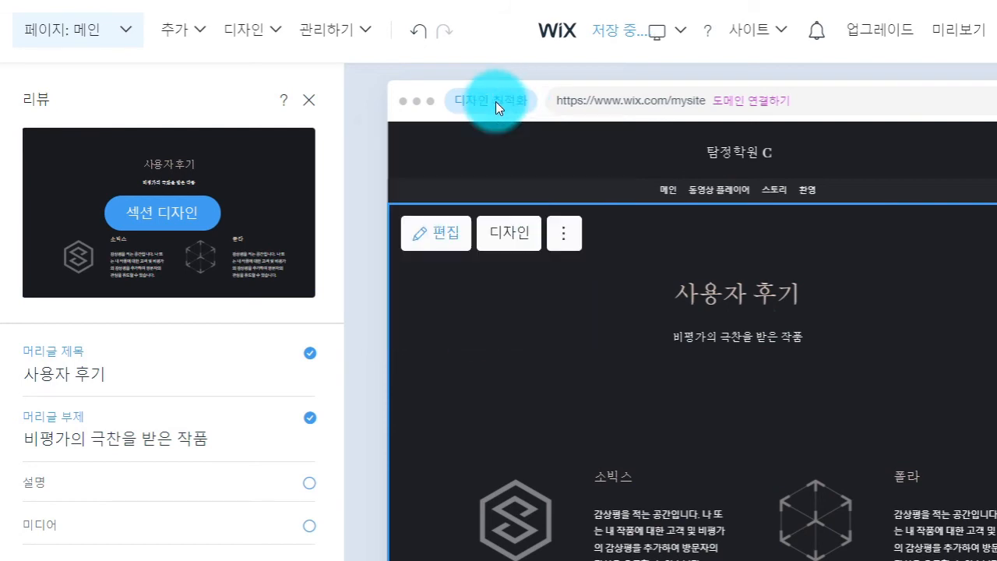
{"action": "left_click", "coordinate": [484, 105]}
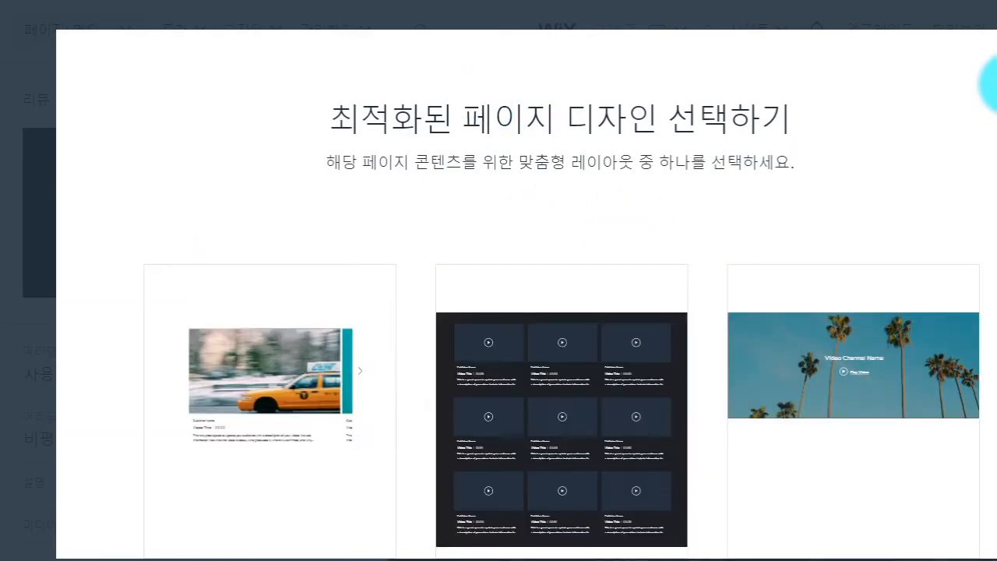
{"action": "left_click", "coordinate": [996, 84]}
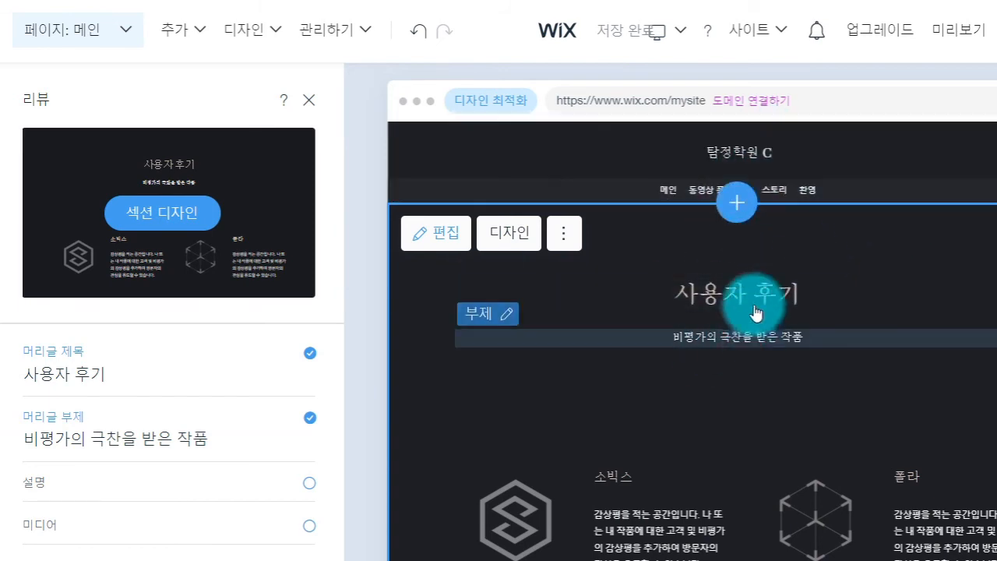
Step: Change the review section's heading title to 영화 시사회 후기평
{"action": "left_click", "coordinate": [116, 371]}
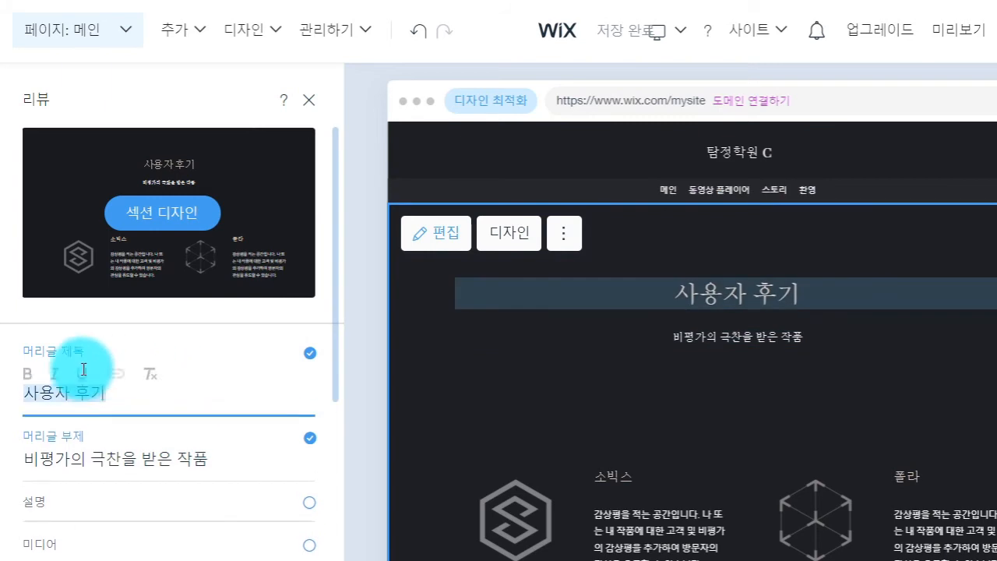
{"action": "left_click_drag", "start_coordinate": [103, 388], "coordinate": [18, 396]}
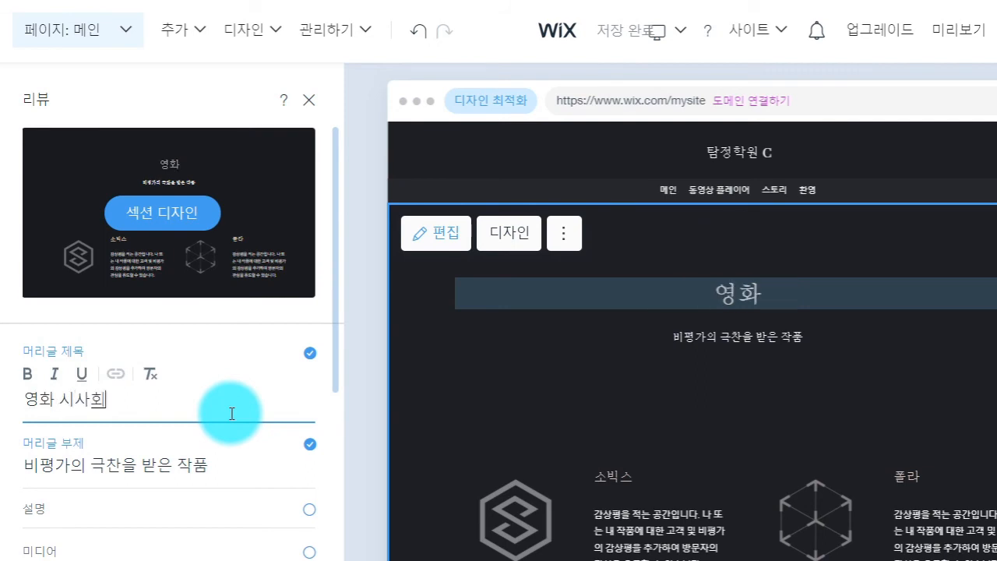
{"action": "type", "text": "영화 시사회 후기"}
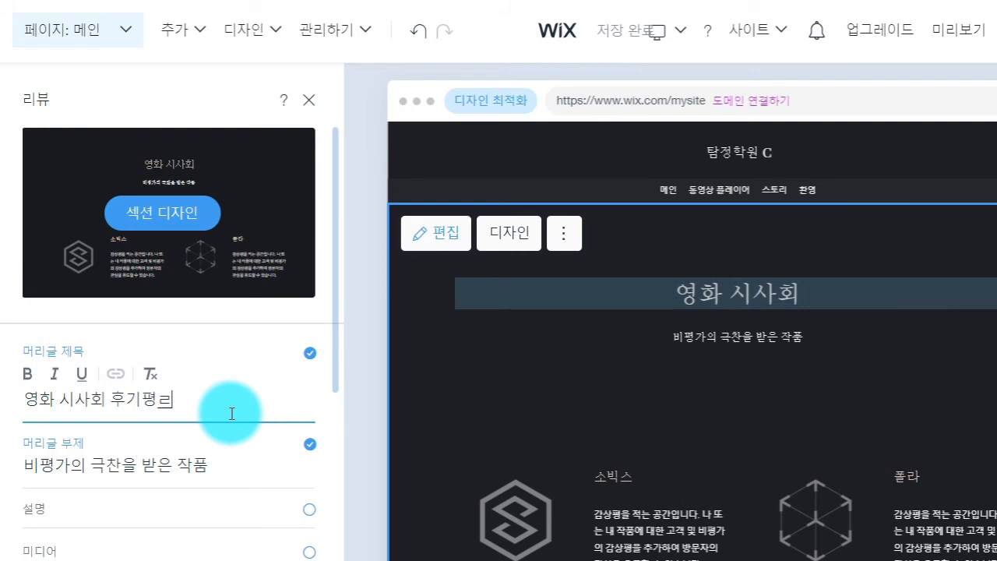
{"action": "type", "text": "평"}
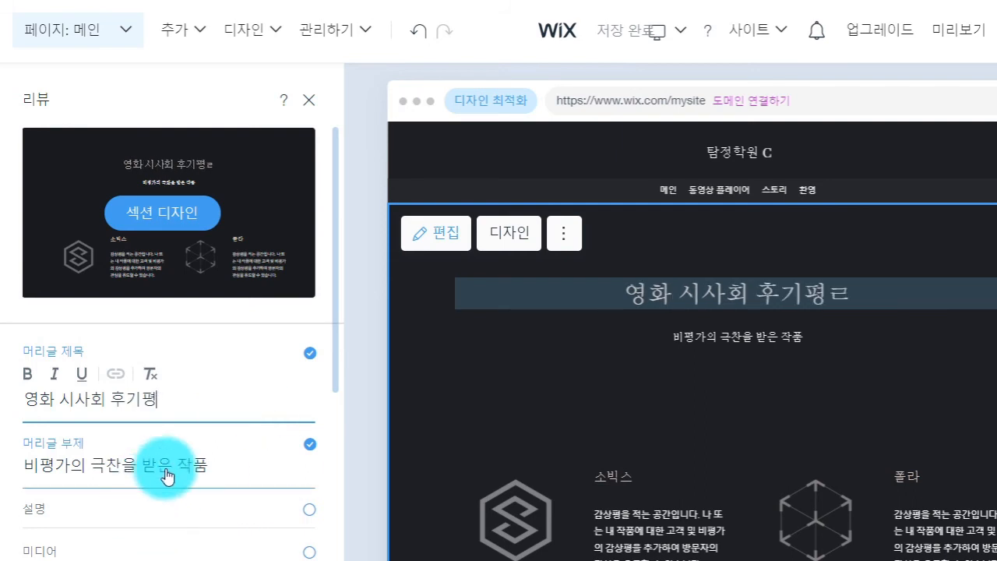
Step: Change the review section's subtitle to 관객들의 호평을 받은 작품 and turn on its 설명 text
{"action": "left_click", "coordinate": [225, 467]}
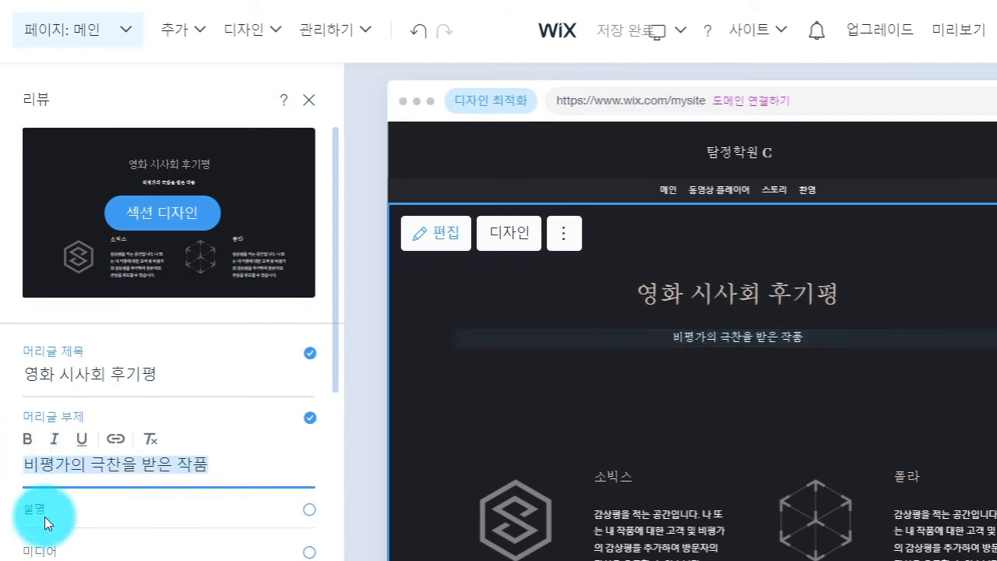
{"action": "type", "text": "괜"}
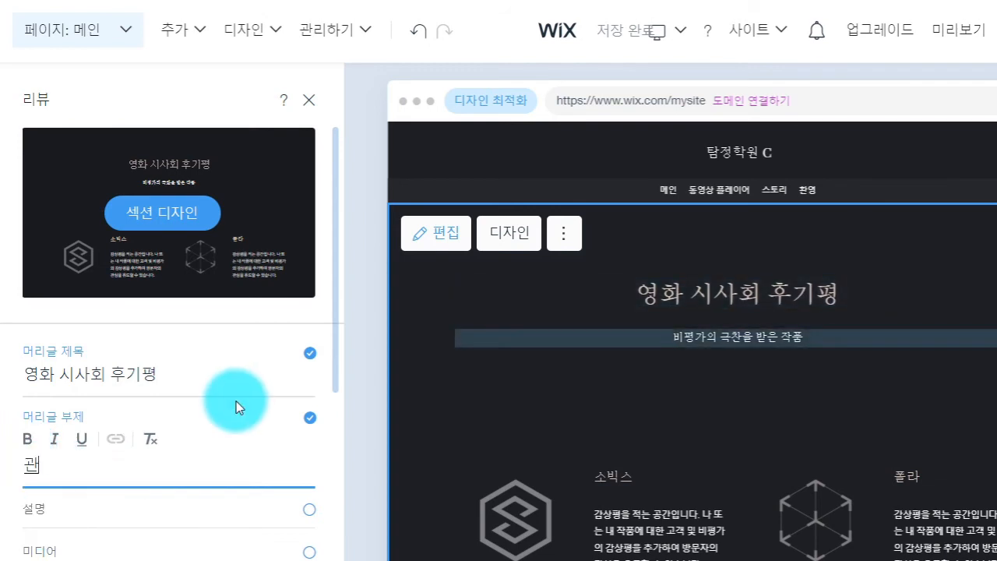
{"action": "type", "text": "객들의 호평"}
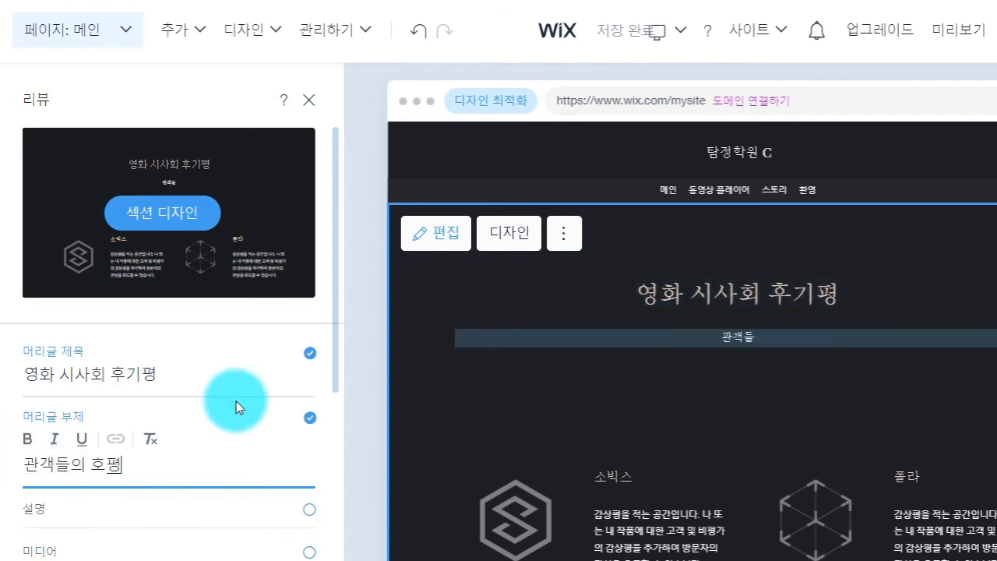
{"action": "type", "text": "을 받은 잭"}
{"action": "type", "text": "품"}
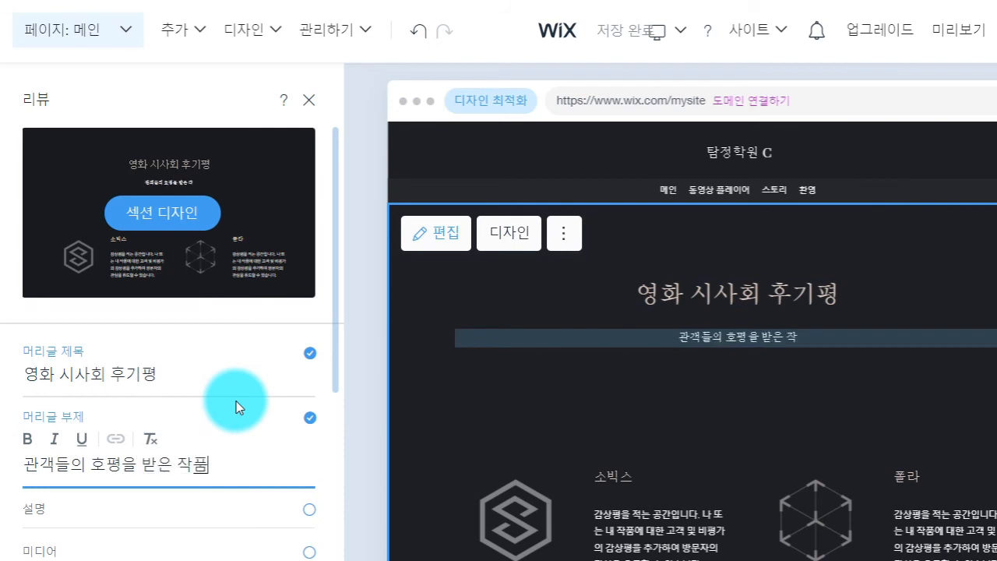
{"action": "left_click", "coordinate": [606, 408]}
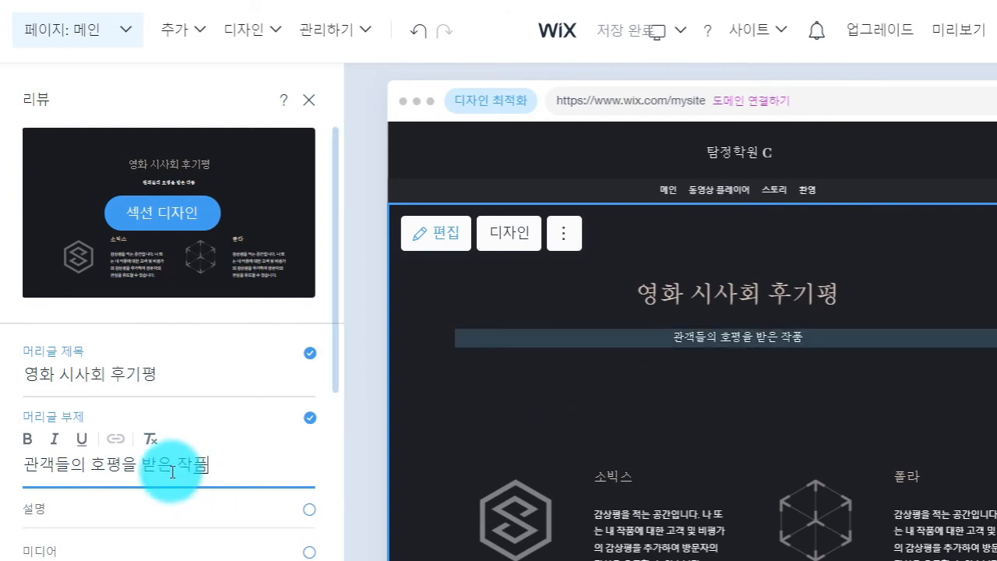
{"action": "scroll", "coordinate": [211, 514], "scroll_direction": "down", "scroll_amount": 3}
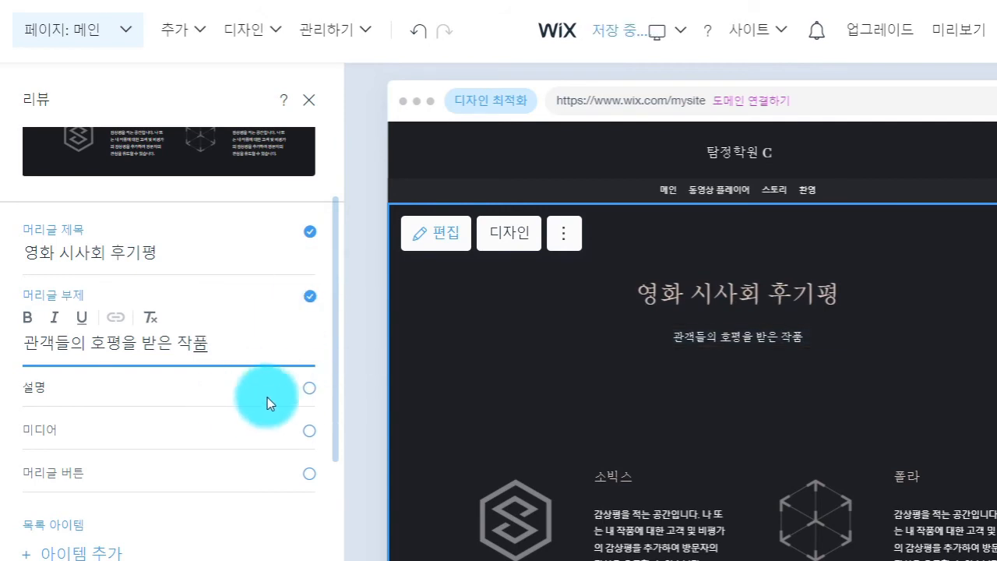
{"action": "left_click", "coordinate": [308, 390]}
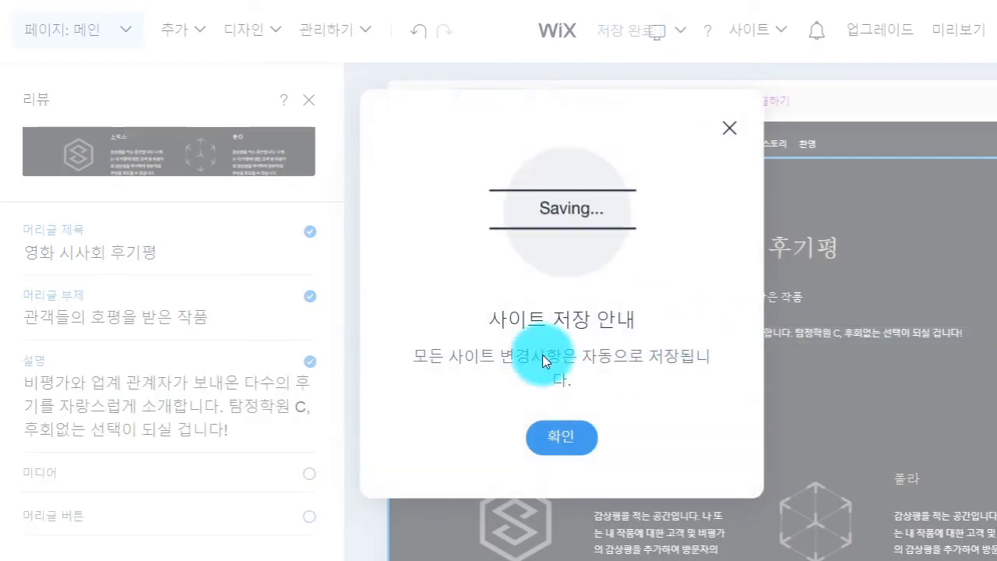
Step: Dismiss the autosave notice, then hide the review section's 설명 text and show it again
{"action": "left_click", "coordinate": [575, 438]}
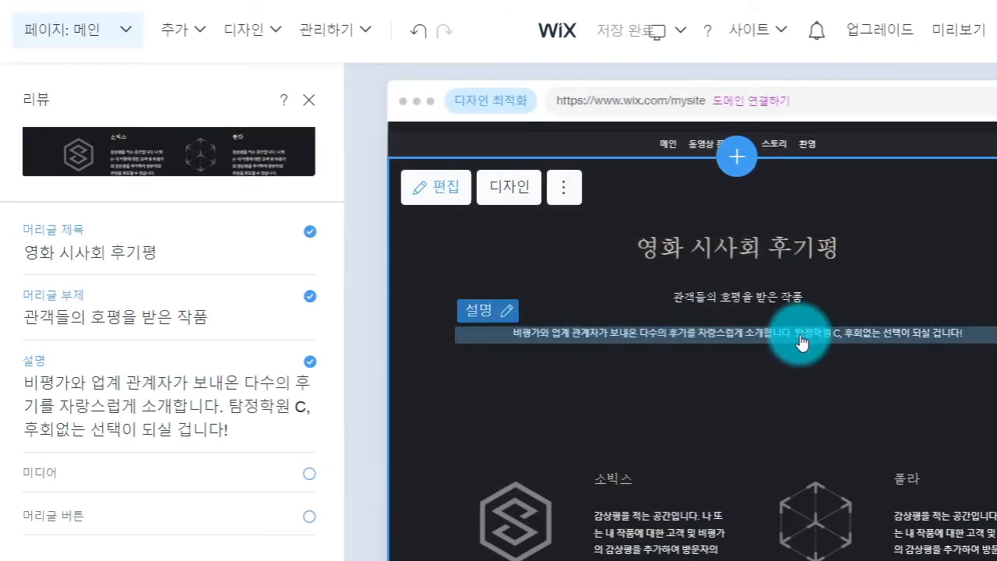
{"action": "left_click", "coordinate": [310, 361]}
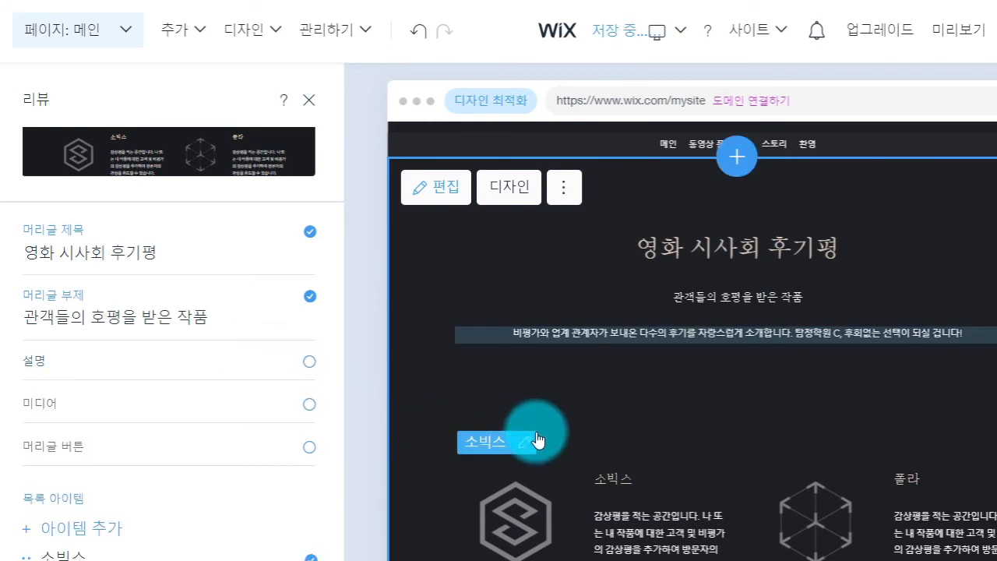
{"action": "left_click", "coordinate": [458, 485]}
{"action": "left_click", "coordinate": [458, 484]}
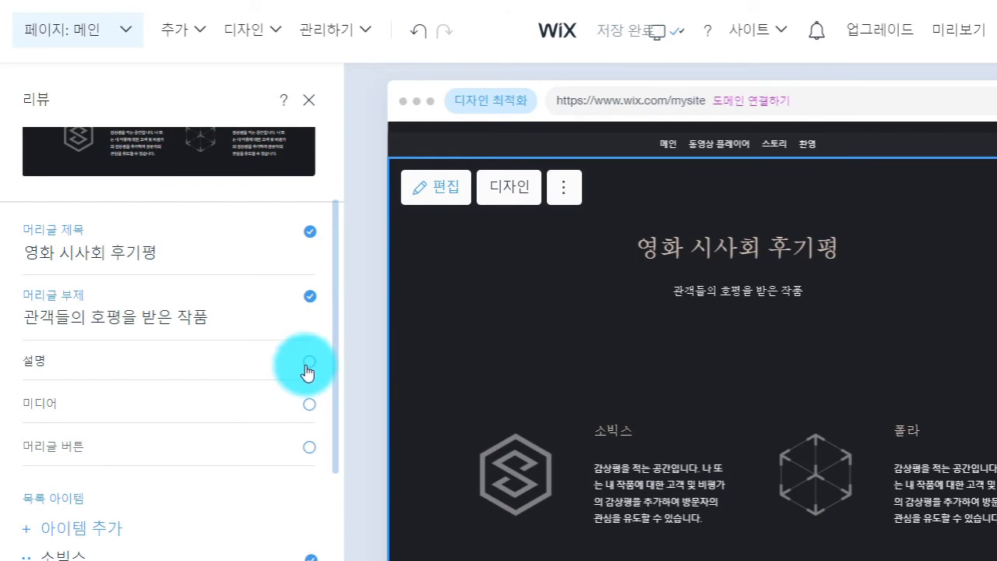
{"action": "left_click", "coordinate": [309, 363]}
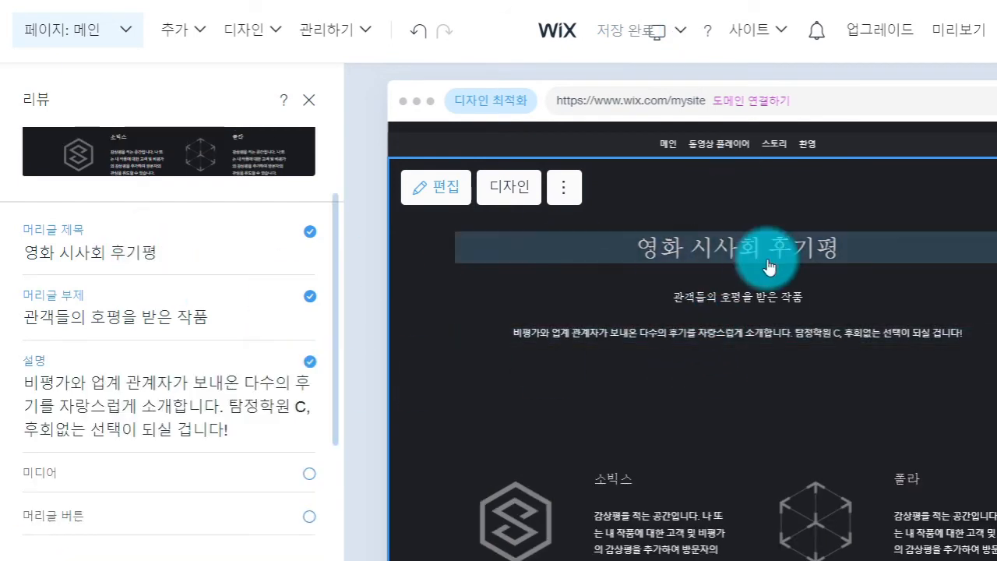
{"action": "left_click", "coordinate": [709, 251]}
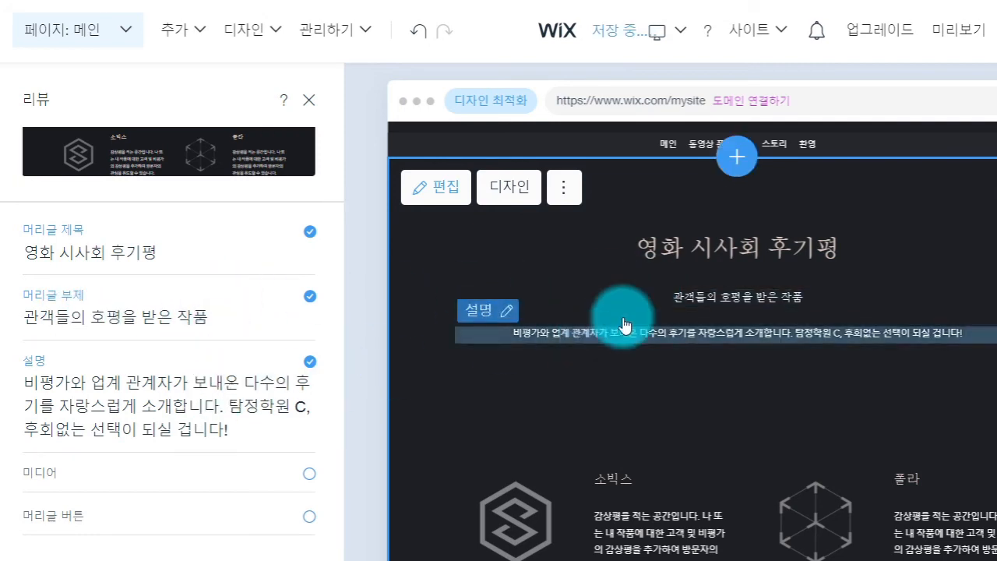
Step: Turn on the review section's 미디어 image and 머리글 버튼, and open the 자세히 보기 button's options
{"action": "left_click", "coordinate": [309, 477]}
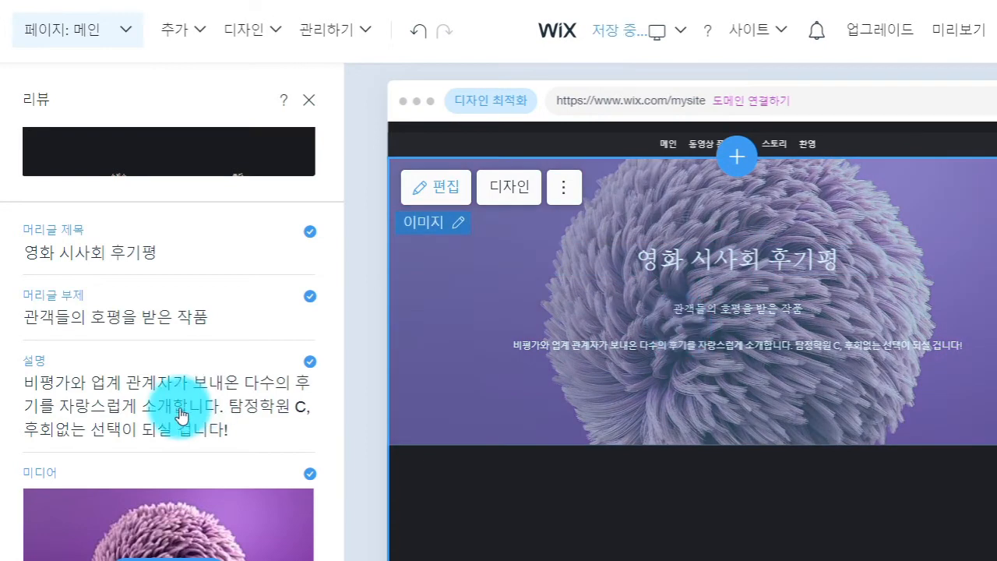
{"action": "left_click", "coordinate": [179, 410]}
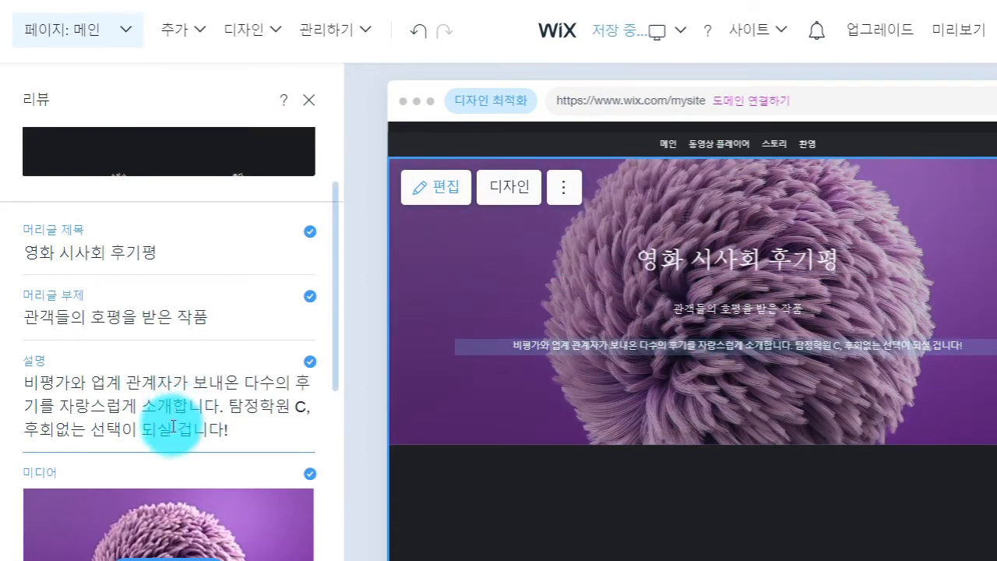
{"action": "left_click_drag", "start_coordinate": [335, 359], "coordinate": [330, 476]}
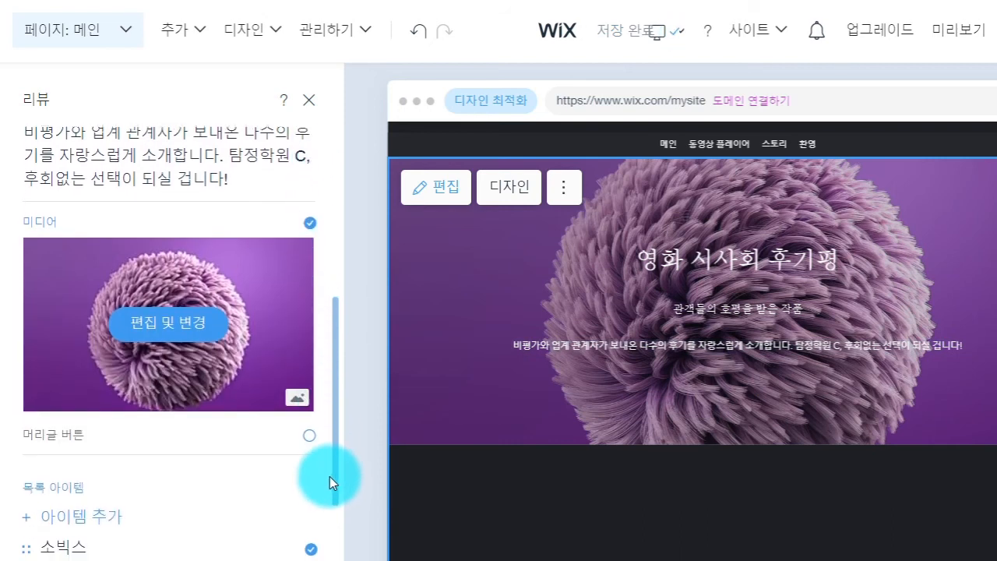
{"action": "left_click", "coordinate": [310, 436]}
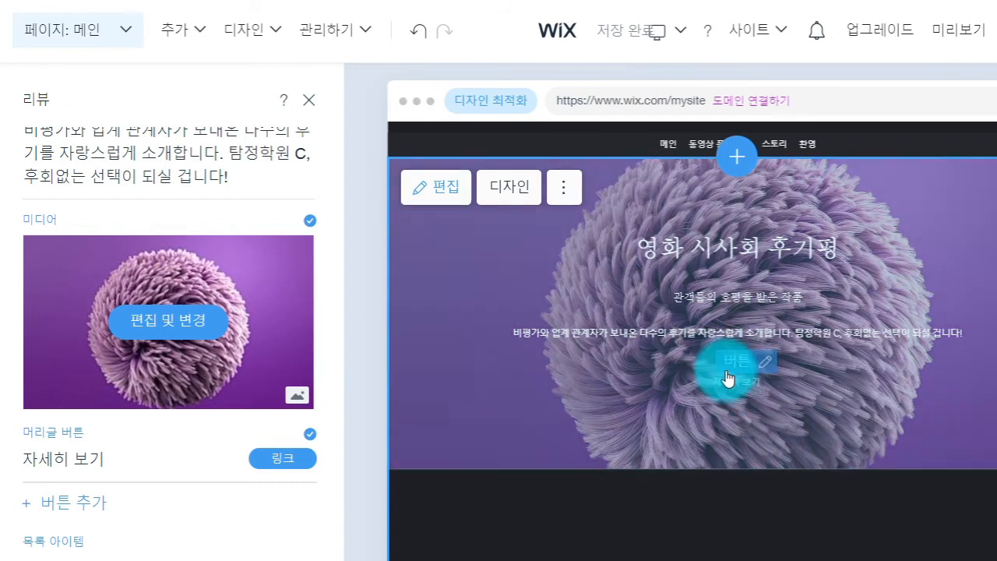
{"action": "left_click", "coordinate": [725, 387]}
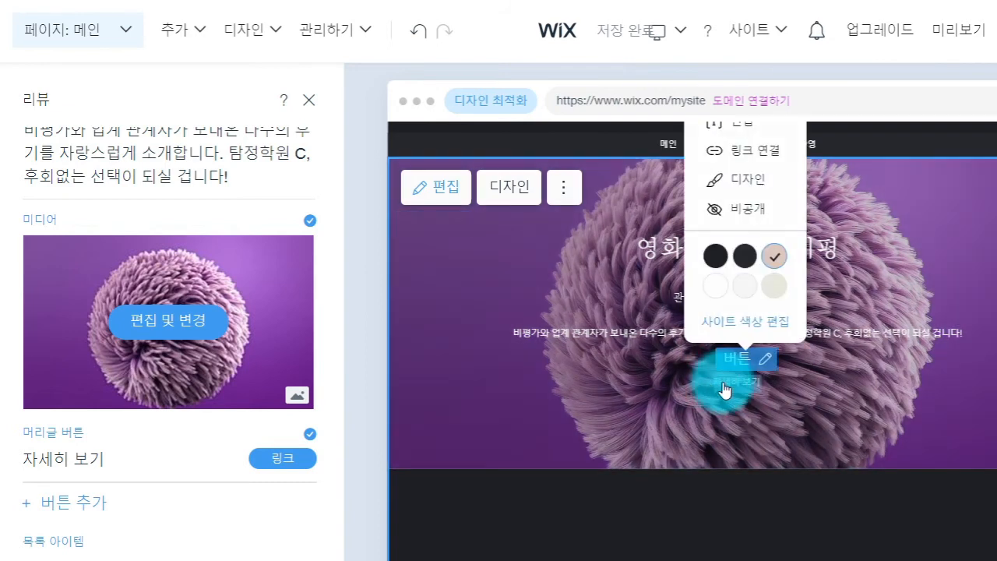
{"action": "left_click", "coordinate": [722, 390]}
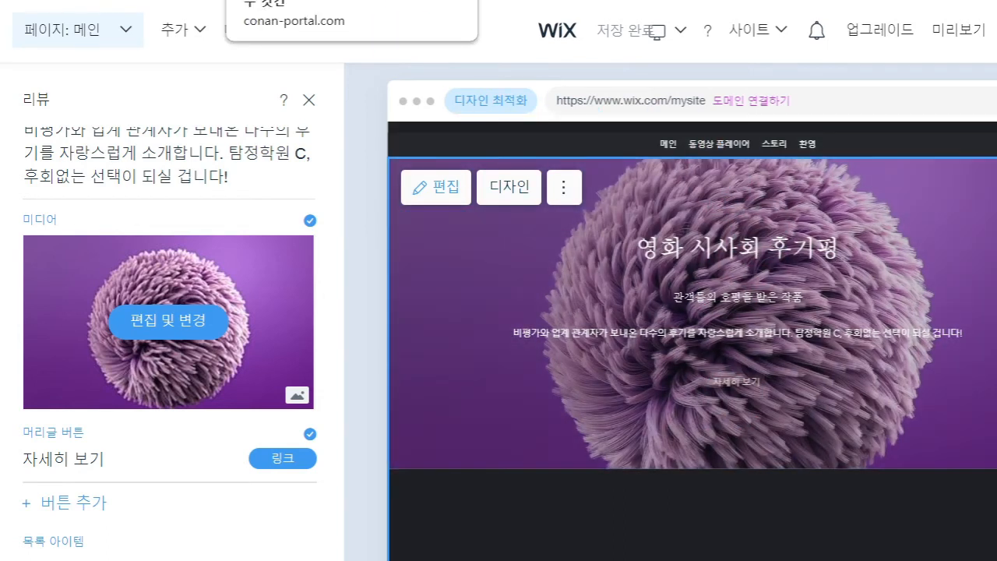
Step: Switch to the conan-portal.com example site and go through the banner slides on its 최신 정보 page
{"action": "left_click", "coordinate": [300, 0]}
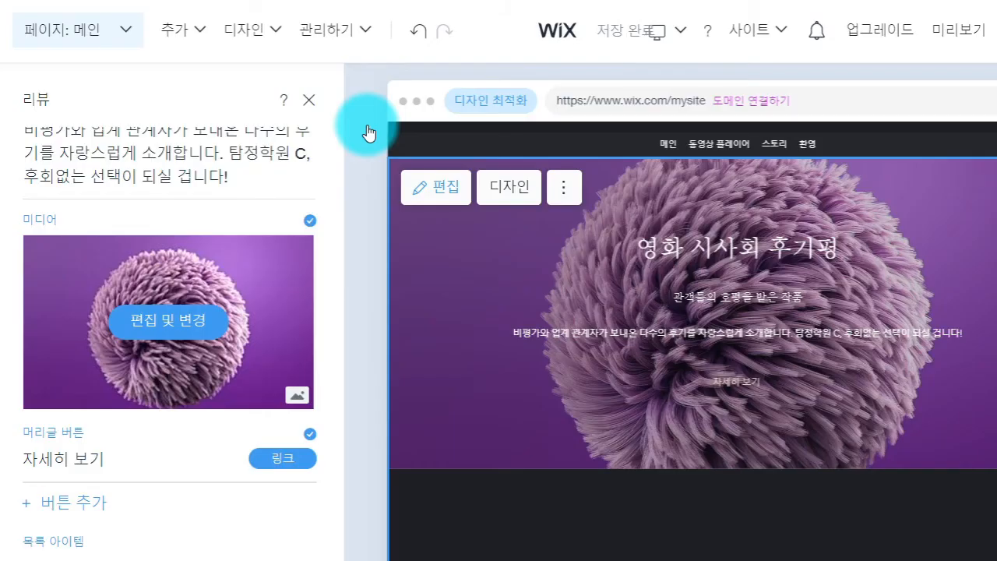
{"action": "scroll", "coordinate": [632, 191], "scroll_direction": "up", "scroll_amount": 1}
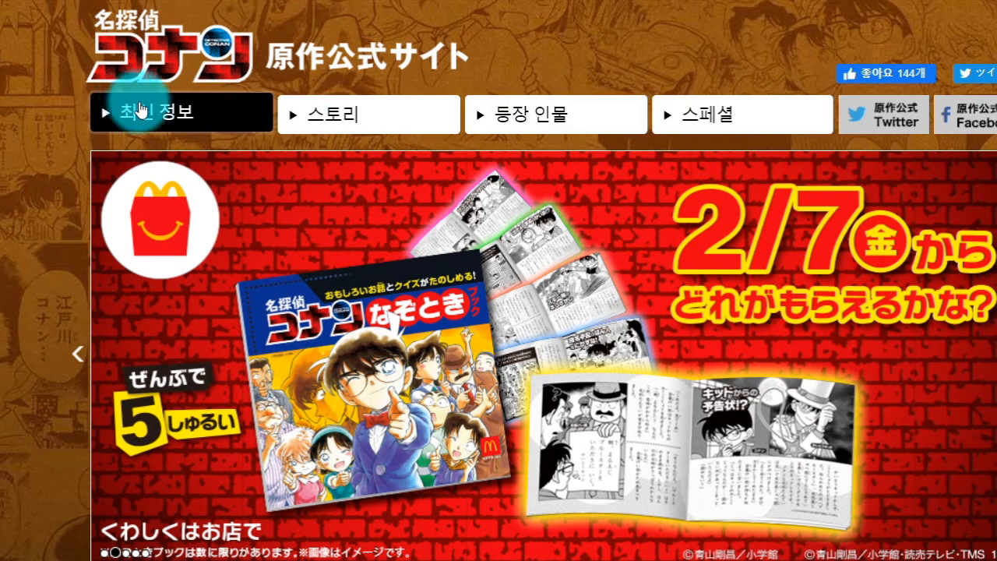
{"action": "scroll", "coordinate": [323, 310], "scroll_direction": "down", "scroll_amount": 4}
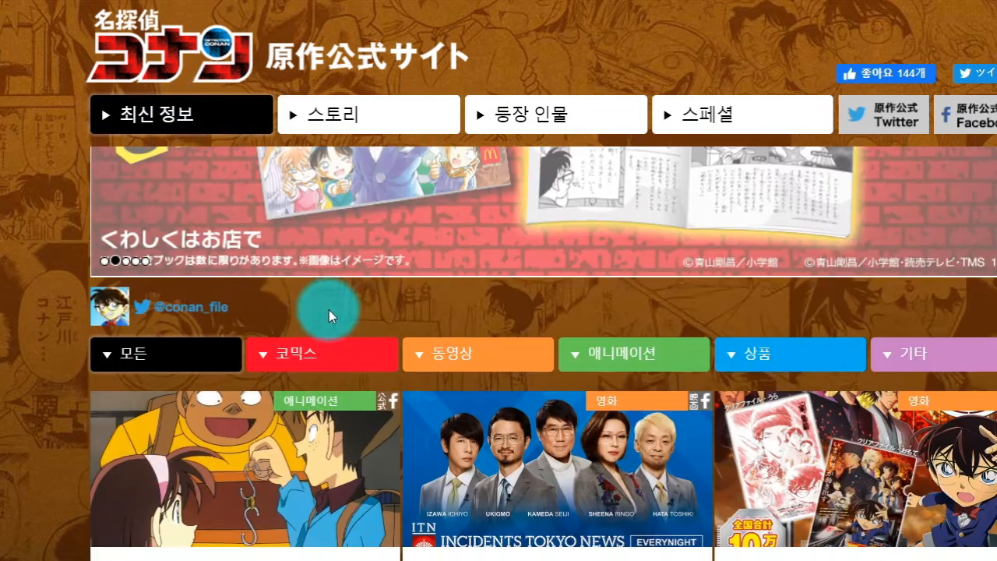
{"action": "scroll", "coordinate": [329, 338], "scroll_direction": "up", "scroll_amount": 4}
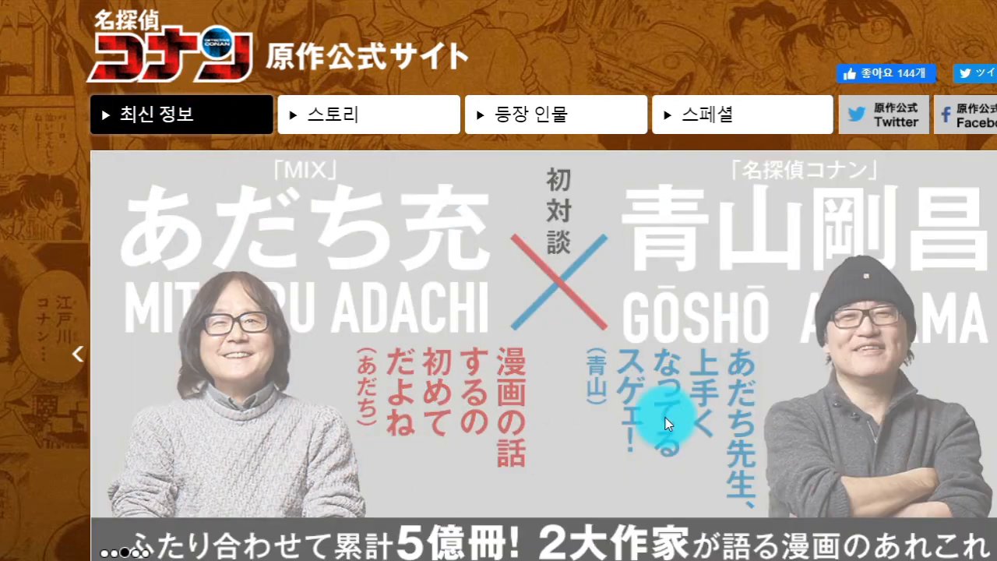
{"action": "left_click", "coordinate": [61, 370]}
{"action": "left_click", "coordinate": [76, 352]}
{"action": "left_click", "coordinate": [76, 352]}
{"action": "left_click", "coordinate": [76, 352]}
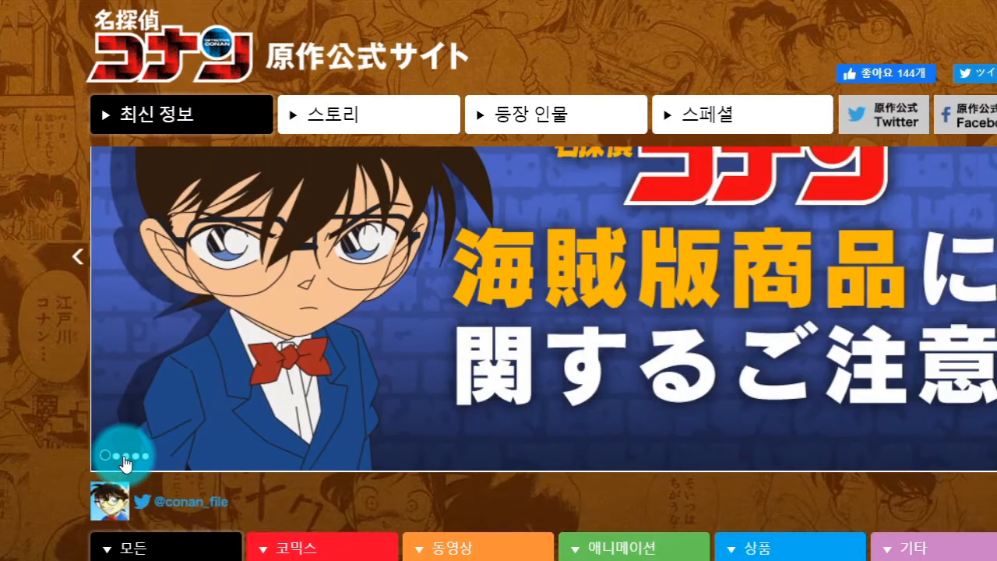
{"action": "left_click", "coordinate": [125, 458]}
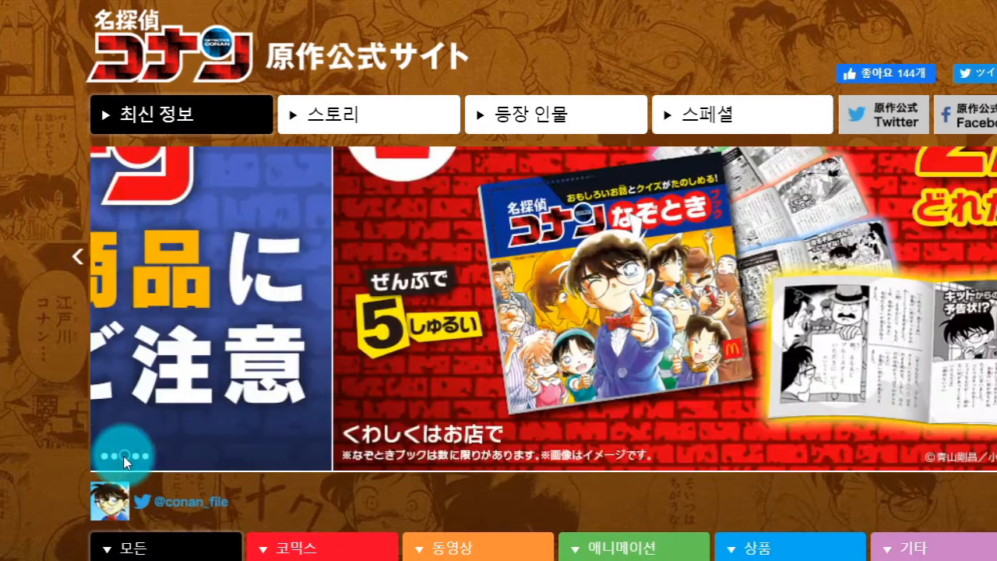
{"action": "left_click", "coordinate": [137, 457]}
{"action": "left_click", "coordinate": [146, 457]}
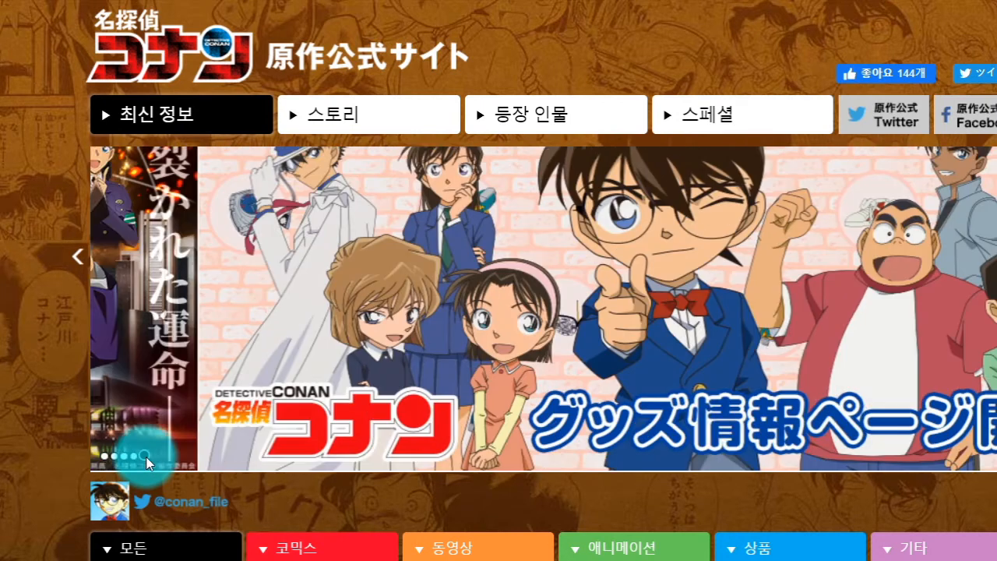
Step: Examine the category bar, news cards, related-site banners and ABJ notice further down the 최신 정보 page
{"action": "scroll", "coordinate": [148, 456], "scroll_direction": "down", "scroll_amount": 1}
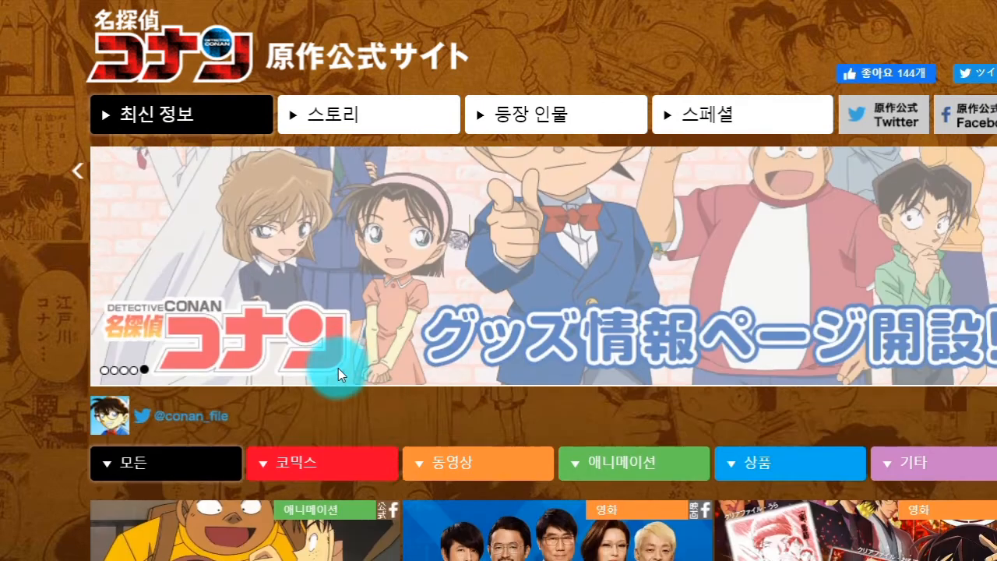
{"action": "scroll", "coordinate": [150, 407], "scroll_direction": "down", "scroll_amount": 2}
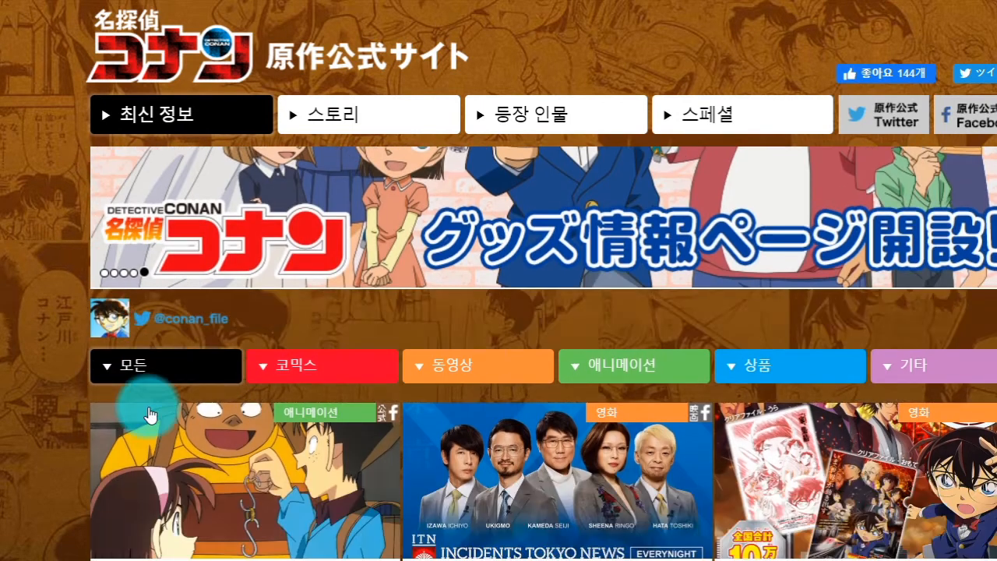
{"action": "scroll", "coordinate": [926, 386], "scroll_direction": "down", "scroll_amount": 2}
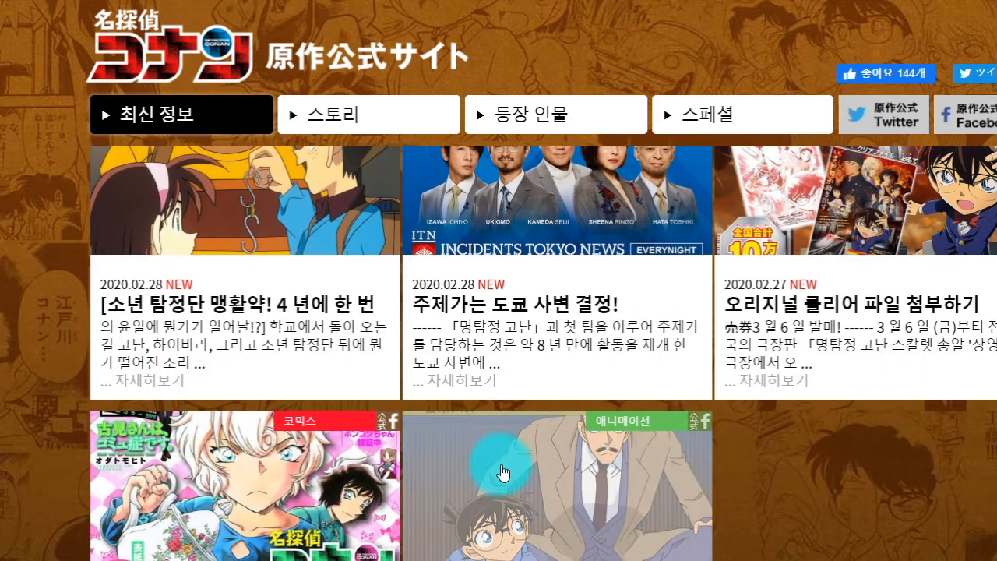
{"action": "scroll", "coordinate": [354, 314], "scroll_direction": "down", "scroll_amount": 4}
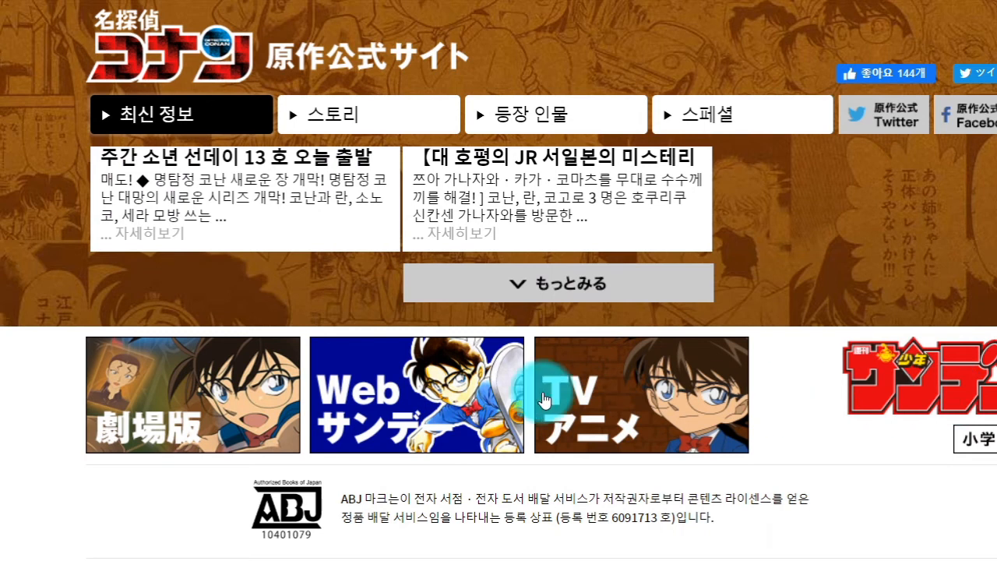
{"action": "left_click_drag", "start_coordinate": [807, 545], "coordinate": [360, 534]}
{"action": "left_click_drag", "start_coordinate": [259, 506], "coordinate": [752, 530]}
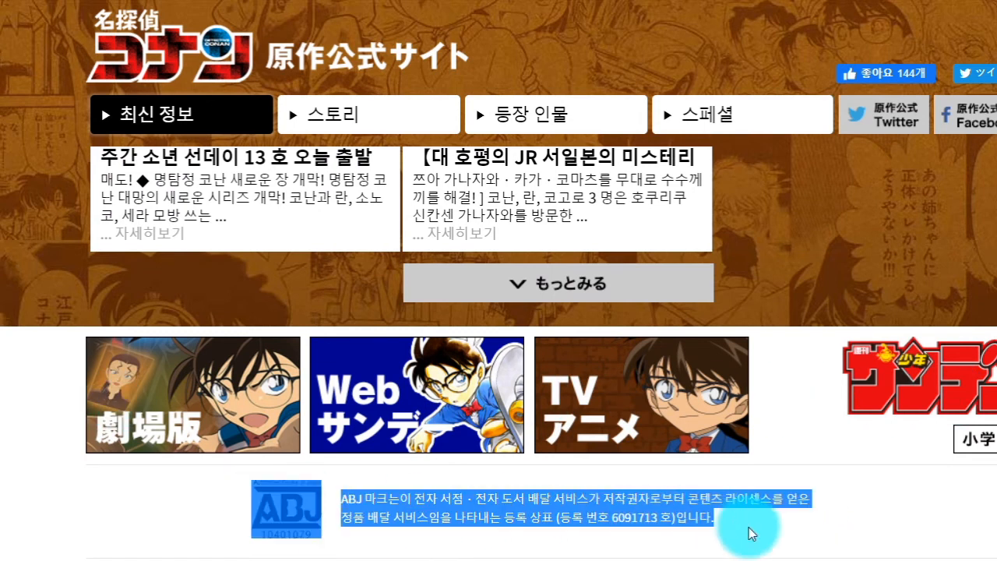
{"action": "left_click", "coordinate": [752, 530]}
{"action": "scroll", "coordinate": [514, 436], "scroll_direction": "up", "scroll_amount": 10}
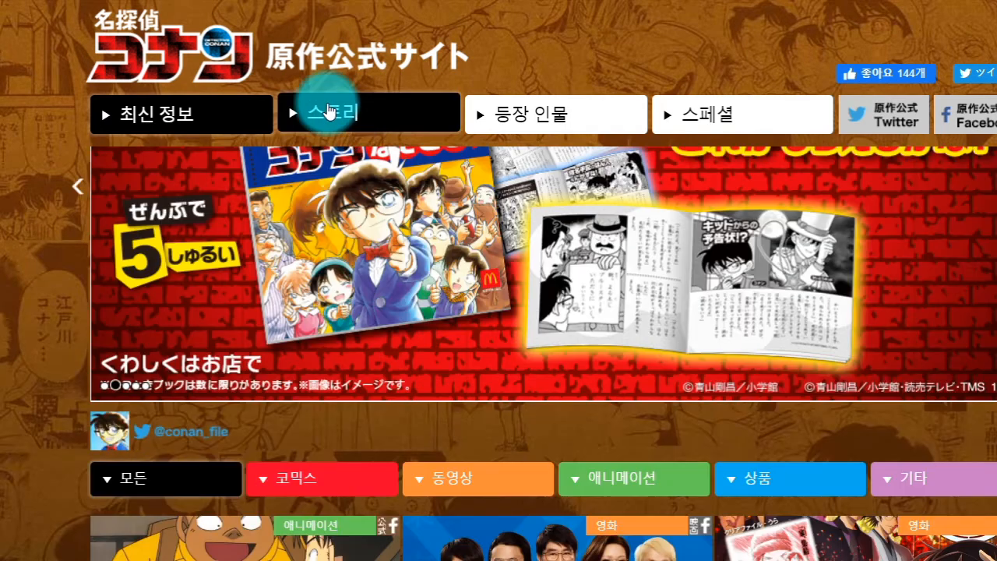
Step: Open the example site's 스토리 page and examine how its images and story text are arranged
{"action": "left_click", "coordinate": [330, 121]}
{"action": "left_click", "coordinate": [311, 168]}
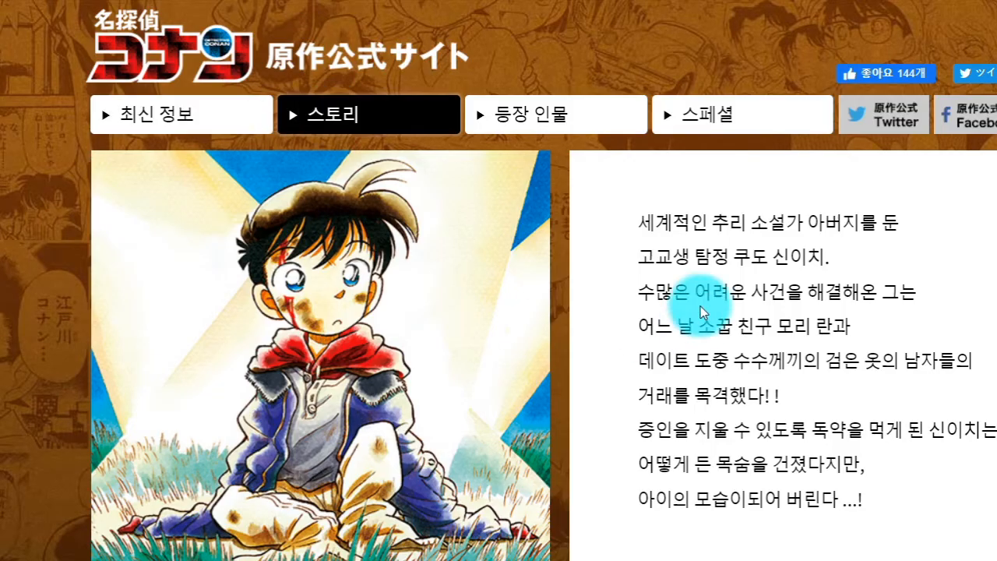
{"action": "scroll", "coordinate": [483, 432], "scroll_direction": "down", "scroll_amount": 10}
{"action": "scroll", "coordinate": [568, 473], "scroll_direction": "up", "scroll_amount": 4}
{"action": "scroll", "coordinate": [510, 463], "scroll_direction": "up", "scroll_amount": 5}
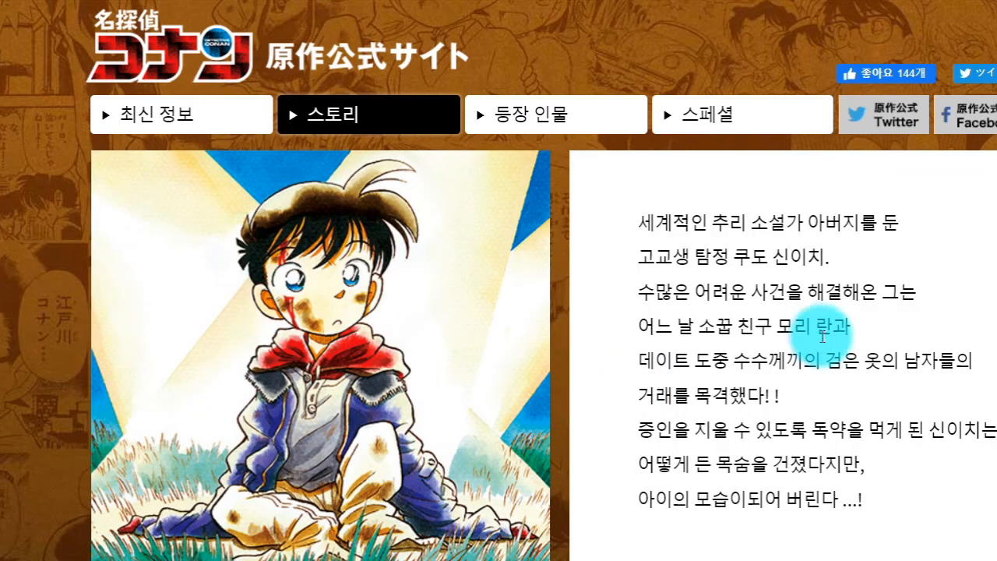
{"action": "left_click_drag", "start_coordinate": [616, 283], "coordinate": [829, 462]}
{"action": "left_click", "coordinate": [824, 444]}
{"action": "left_click_drag", "start_coordinate": [707, 223], "coordinate": [804, 360]}
{"action": "left_click", "coordinate": [768, 375]}
{"action": "scroll", "coordinate": [767, 377], "scroll_direction": "down", "scroll_amount": 5}
{"action": "scroll", "coordinate": [701, 304], "scroll_direction": "up", "scroll_amount": 4}
{"action": "left_click_drag", "start_coordinate": [654, 194], "coordinate": [814, 363]}
{"action": "left_click", "coordinate": [841, 363]}
{"action": "scroll", "coordinate": [738, 380], "scroll_direction": "up", "scroll_amount": 1}
{"action": "scroll", "coordinate": [696, 375], "scroll_direction": "down", "scroll_amount": 2}
{"action": "scroll", "coordinate": [696, 375], "scroll_direction": "down", "scroll_amount": 8}
{"action": "scroll", "coordinate": [592, 343], "scroll_direction": "up", "scroll_amount": 4}
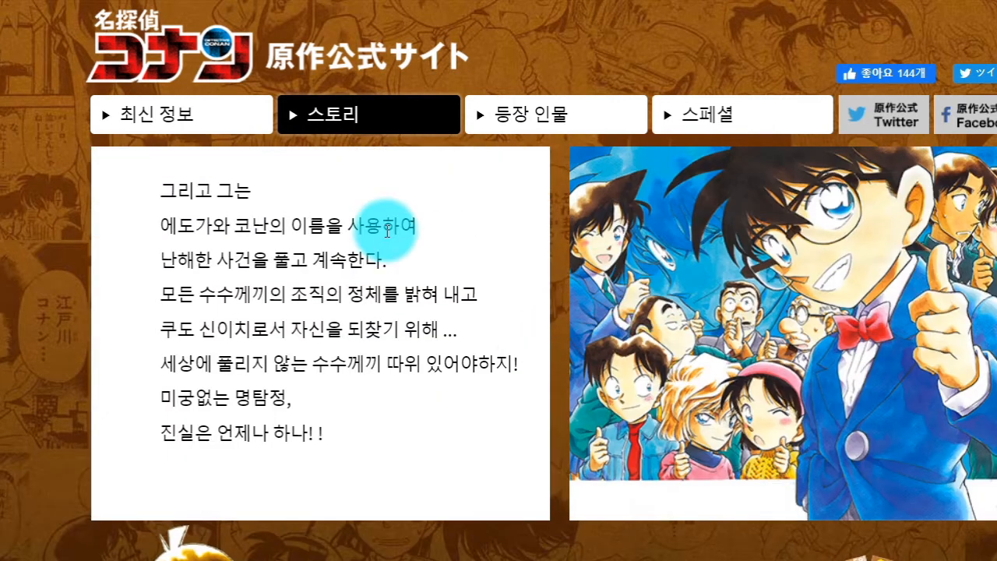
Step: Follow the comics banner below the story to the publisher's book list, close it and return to the 스토리 page
{"action": "scroll", "coordinate": [735, 404], "scroll_direction": "down", "scroll_amount": 4}
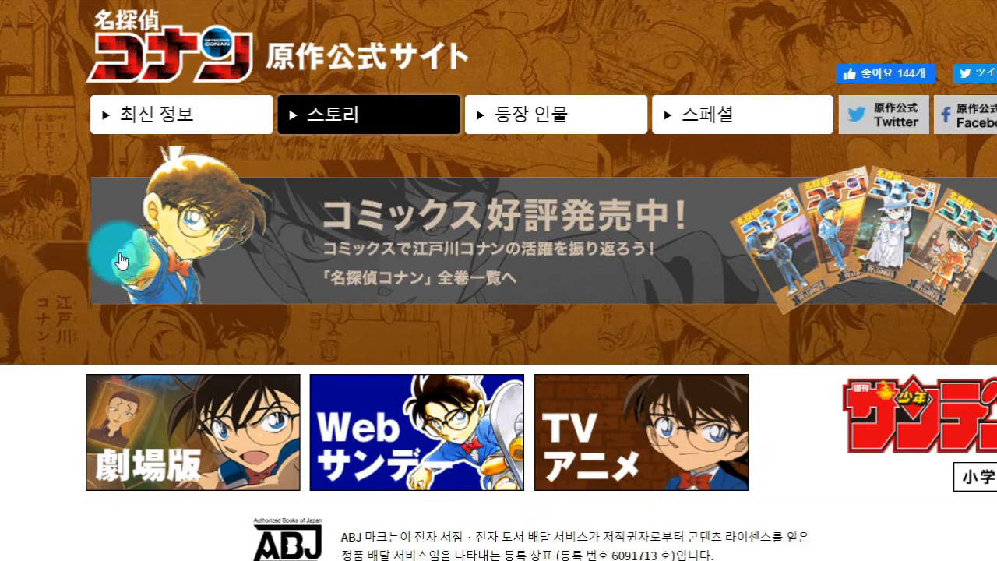
{"action": "left_click", "coordinate": [357, 247]}
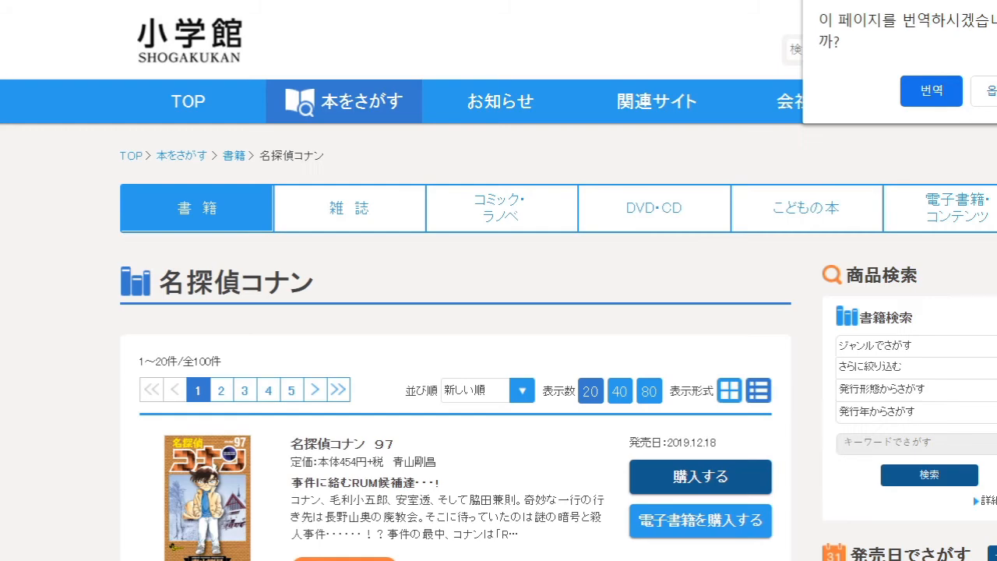
{"action": "key", "text": "ctrl+w"}
{"action": "scroll", "coordinate": [377, 398], "scroll_direction": "up", "scroll_amount": 8}
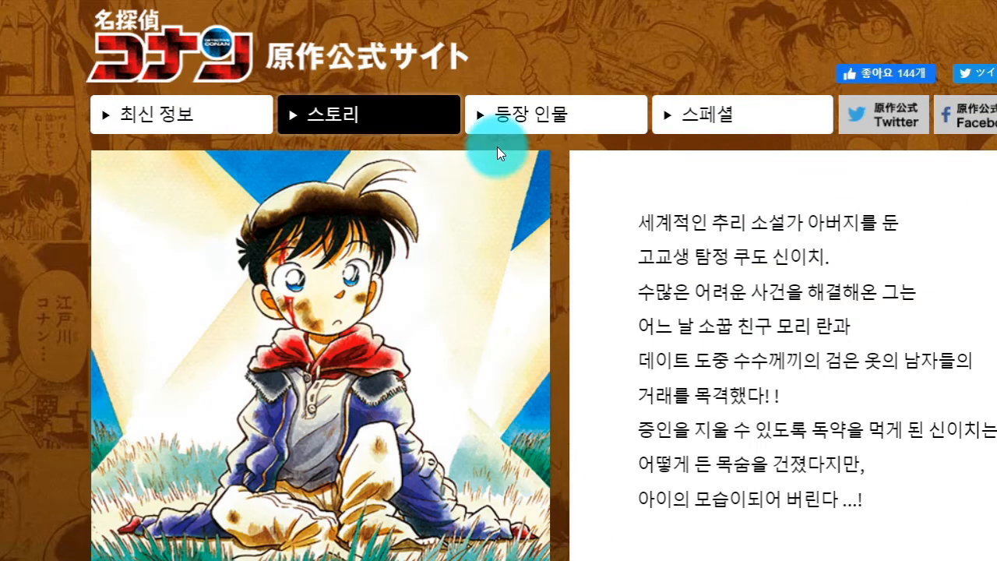
Step: Look through the example site's 등장 인물 and 스페셜 pages
{"action": "left_click", "coordinate": [508, 112]}
{"action": "scroll", "coordinate": [577, 374], "scroll_direction": "down", "scroll_amount": 10}
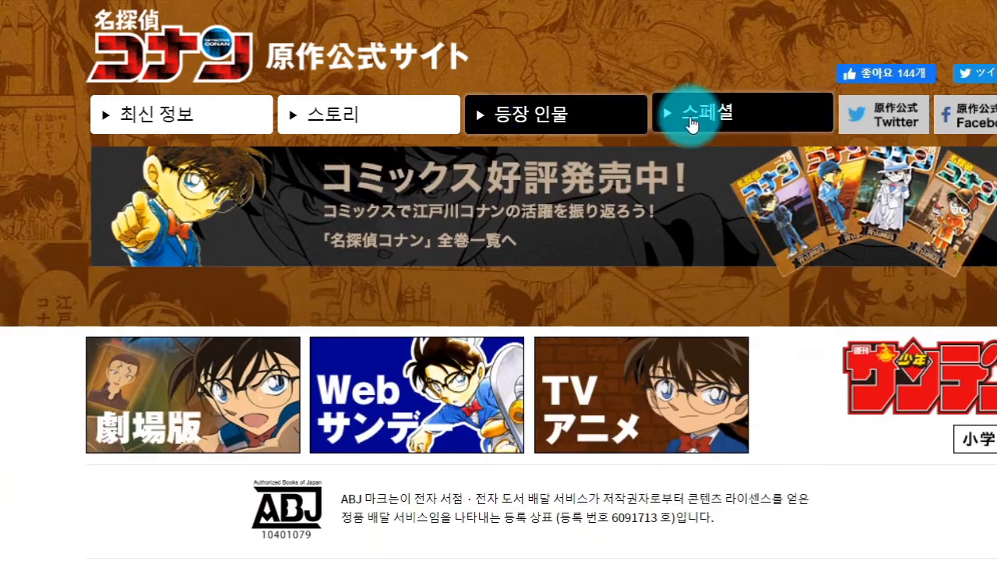
{"action": "left_click", "coordinate": [690, 123]}
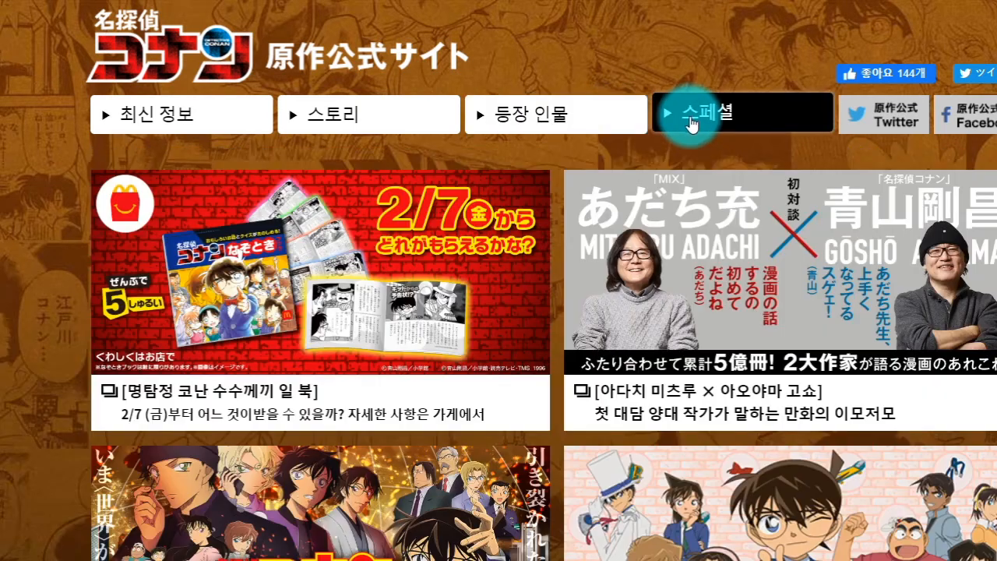
{"action": "scroll", "coordinate": [728, 312], "scroll_direction": "down", "scroll_amount": 1}
{"action": "scroll", "coordinate": [732, 316], "scroll_direction": "down", "scroll_amount": 6}
{"action": "scroll", "coordinate": [623, 389], "scroll_direction": "up", "scroll_amount": 10}
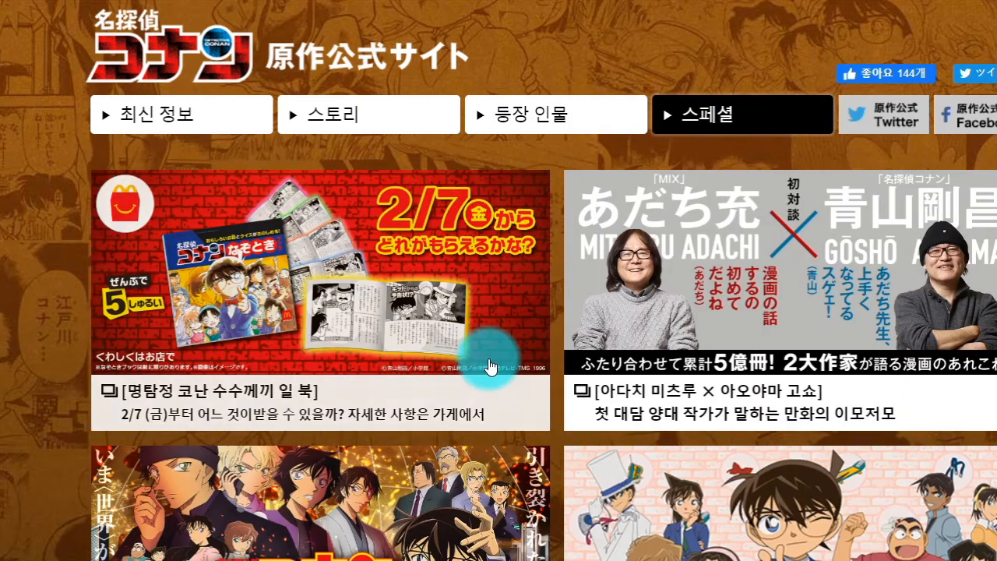
{"action": "left_click", "coordinate": [314, 191]}
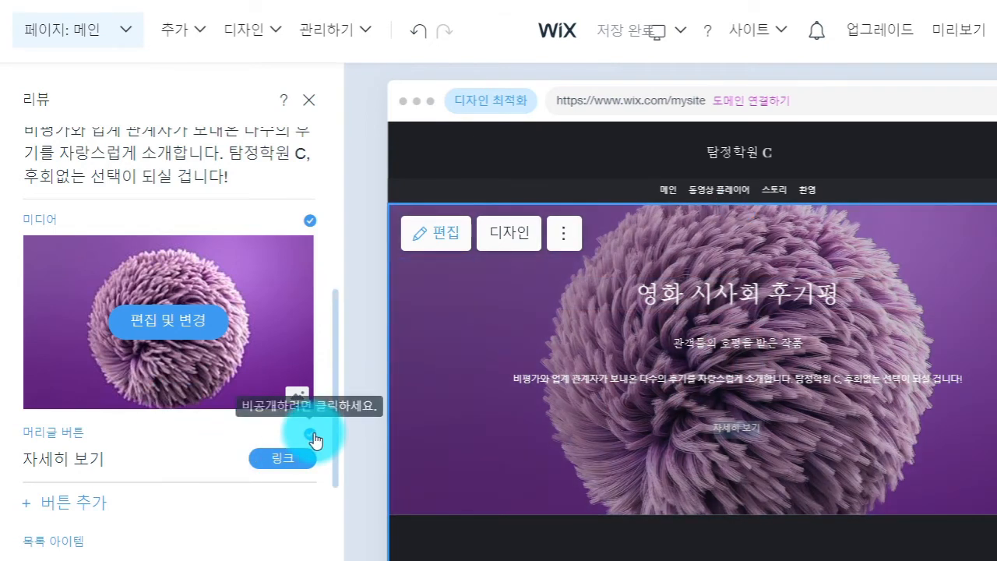
Step: Back in the Wix editor, turn off the review section's 머리글 버튼 and 미디어 image
{"action": "left_click", "coordinate": [310, 434]}
{"action": "left_click", "coordinate": [311, 222]}
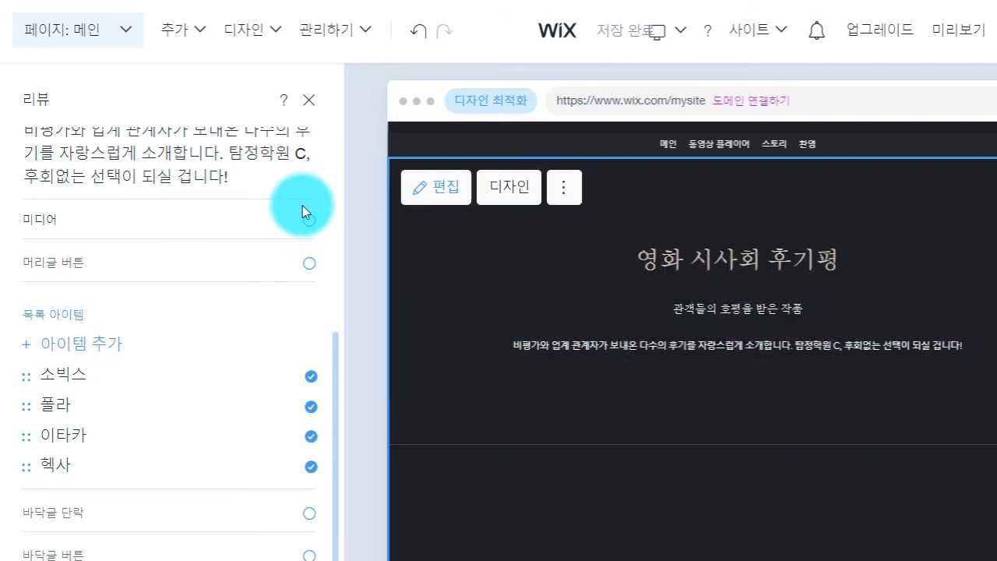
Step: Open the 소빅스 list item of the review section for editing and replace its name with the reviewer's partly masked name
{"action": "scroll", "coordinate": [220, 376], "scroll_direction": "down", "scroll_amount": 1}
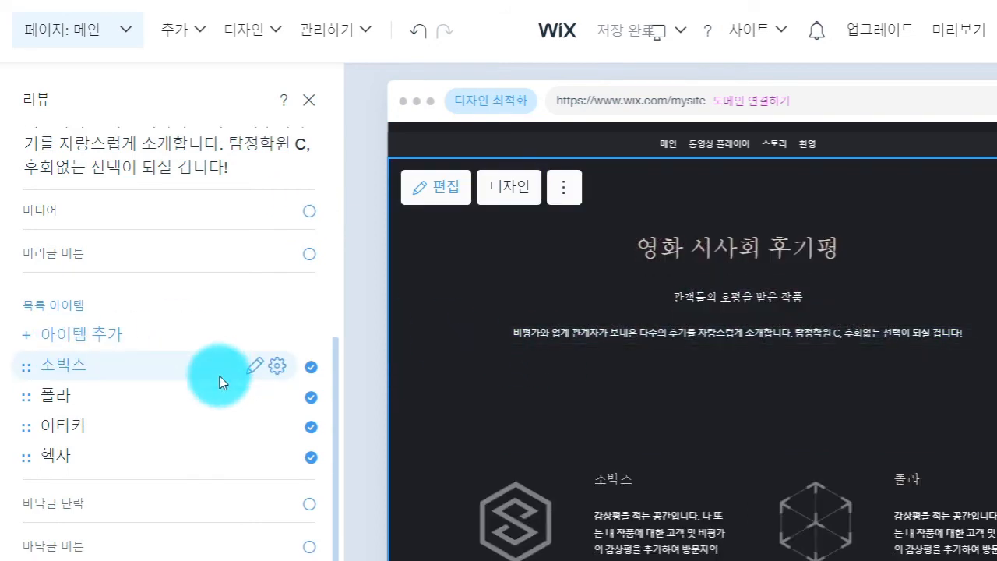
{"action": "scroll", "coordinate": [615, 358], "scroll_direction": "down", "scroll_amount": 3}
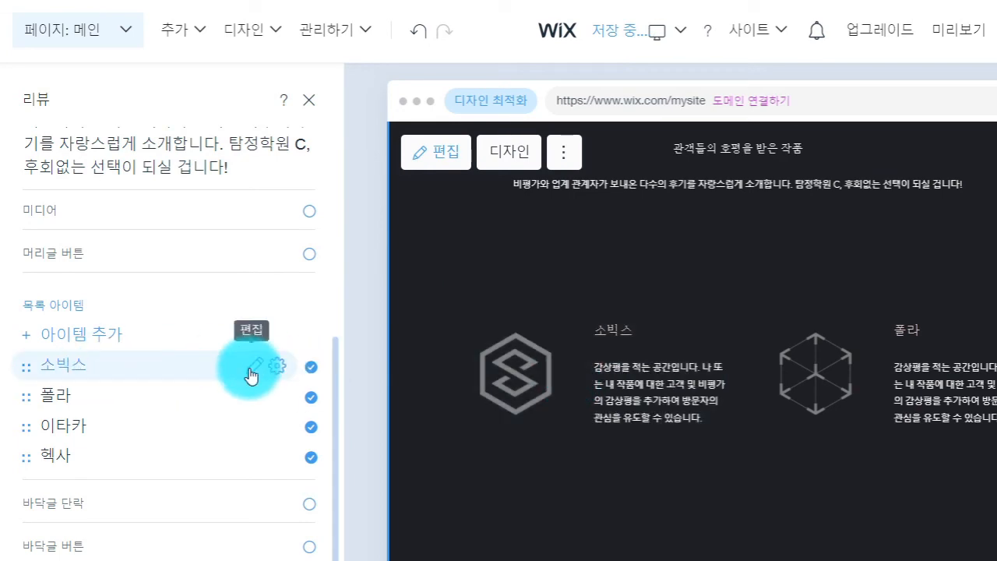
{"action": "left_click", "coordinate": [256, 373]}
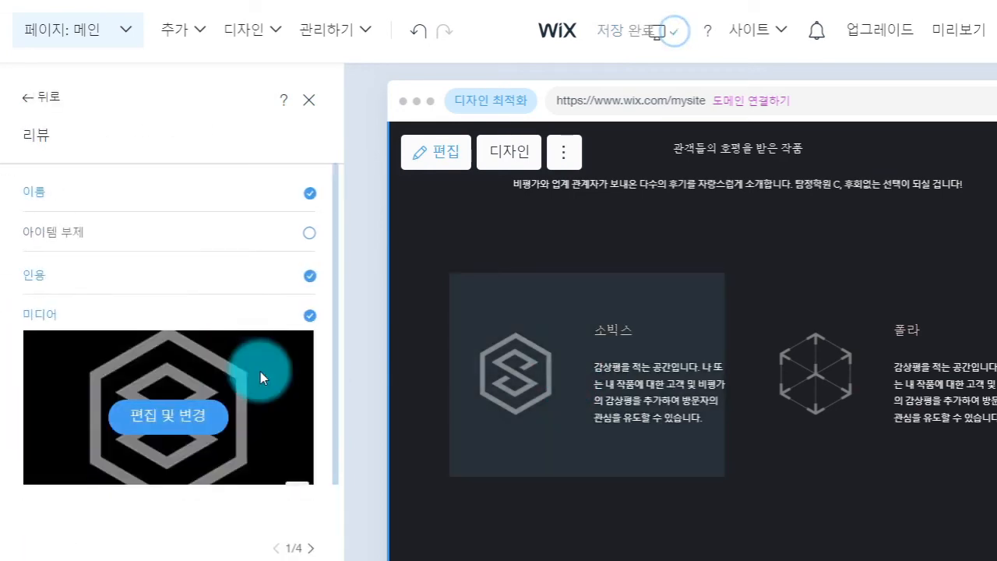
{"action": "double_click", "coordinate": [111, 218]}
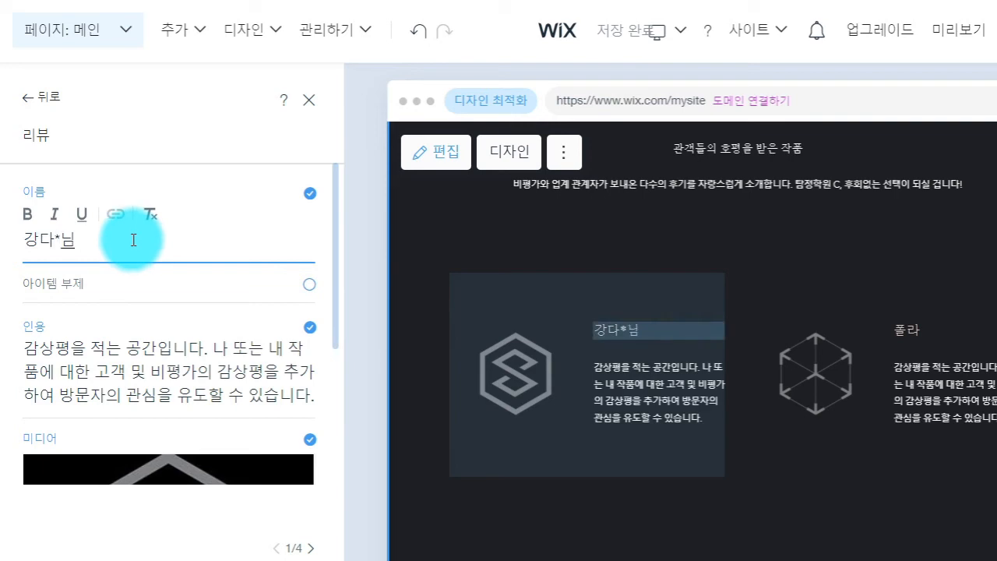
Step: Replace the review item's 인용 text with "생각보다 많은 의미가 담긴 작품 같습니다. 가족들과 함께 주말에 보기 좋은 것 같아요!"
{"action": "triple_click", "coordinate": [86, 349]}
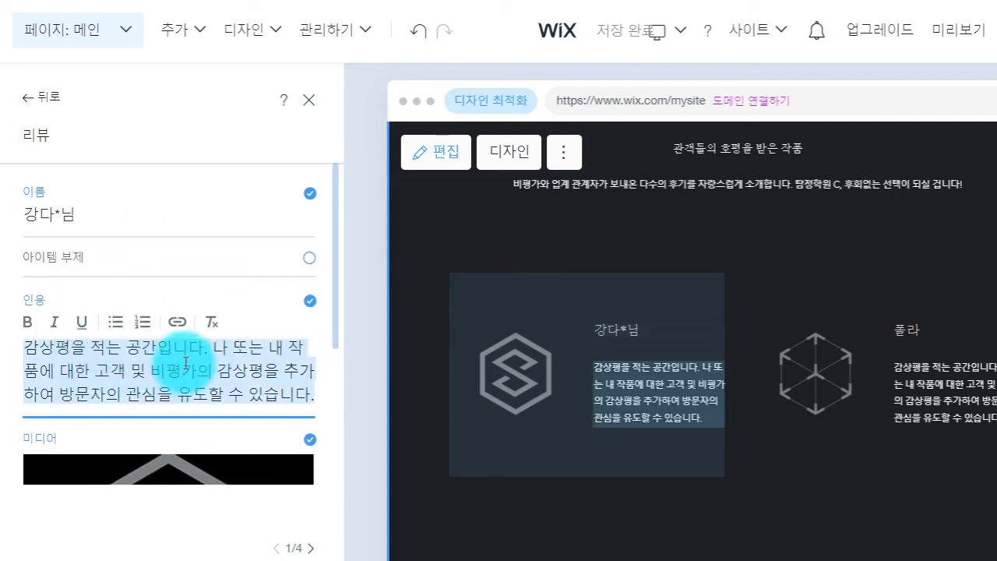
{"action": "type", "text": "생개"}
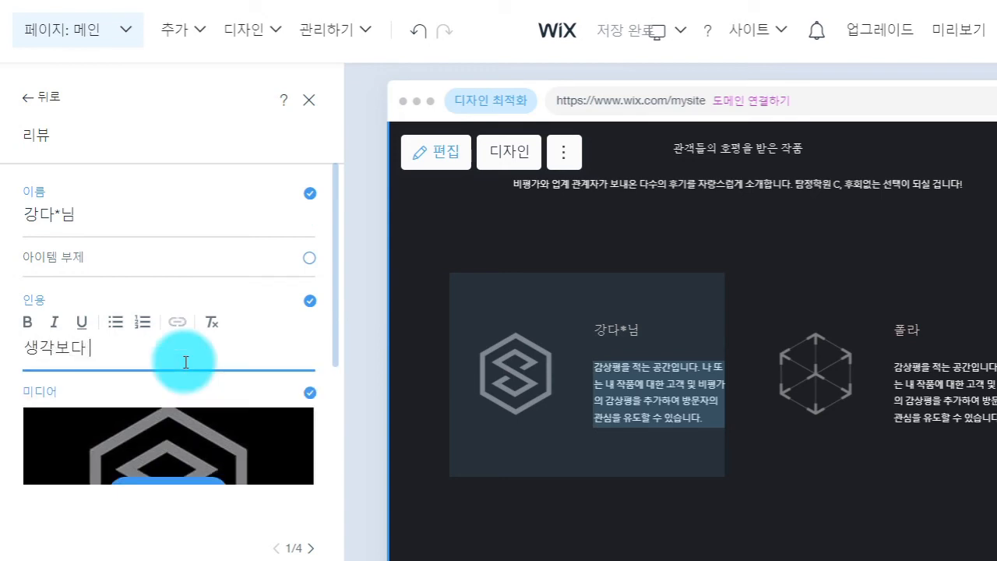
{"action": "type", "text": "보다"}
{"action": "key", "text": "BackSpace"}
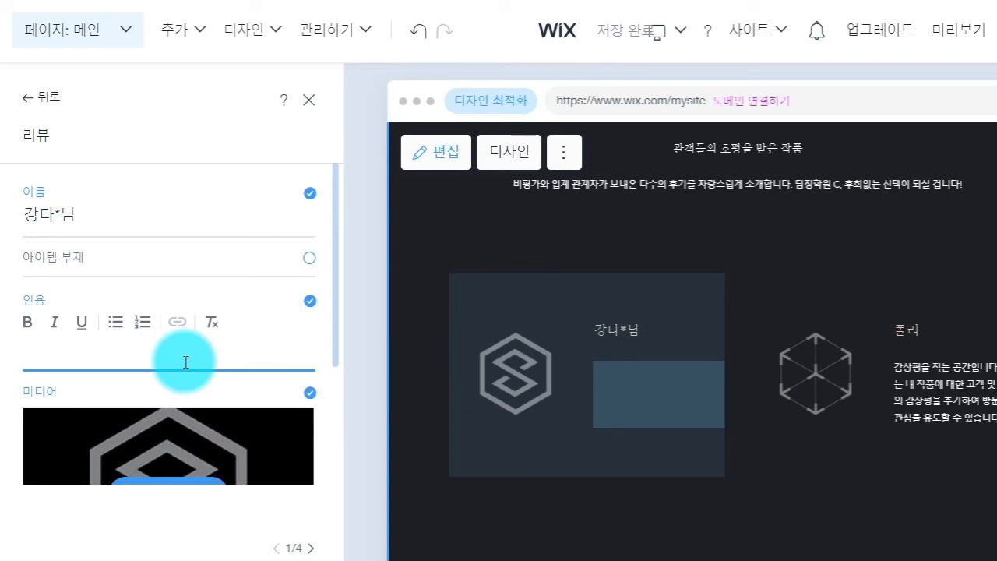
{"action": "type", "text": "생각보다 많은 의미가 담긴 작품 같습니다."}
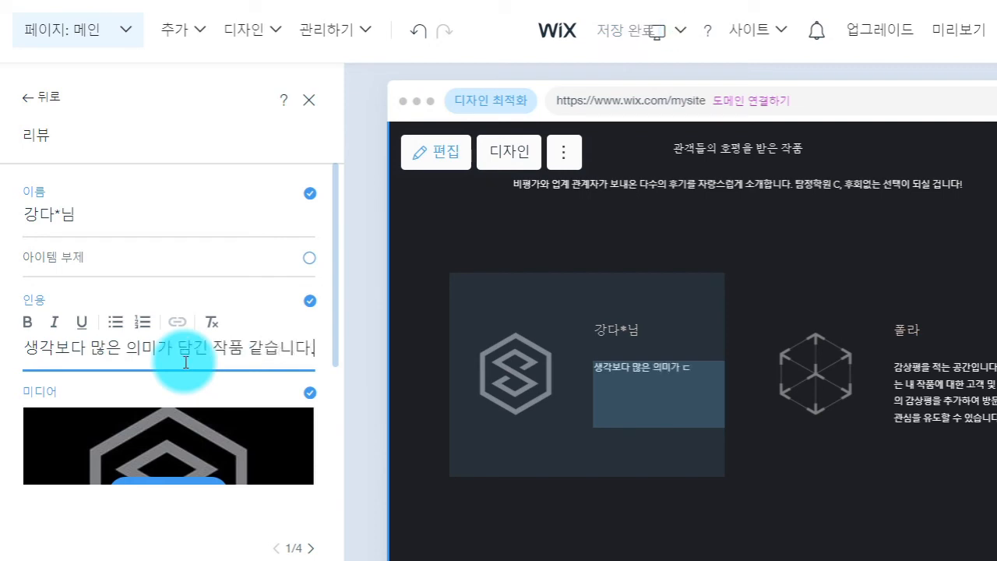
{"action": "type", "text": "ㄱ"}
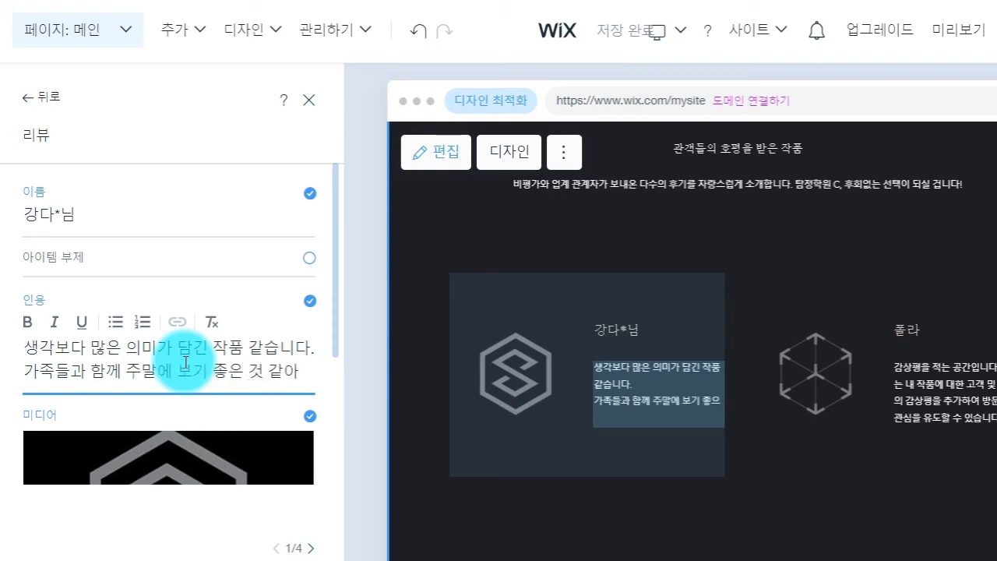
{"action": "type", "text": "!"}
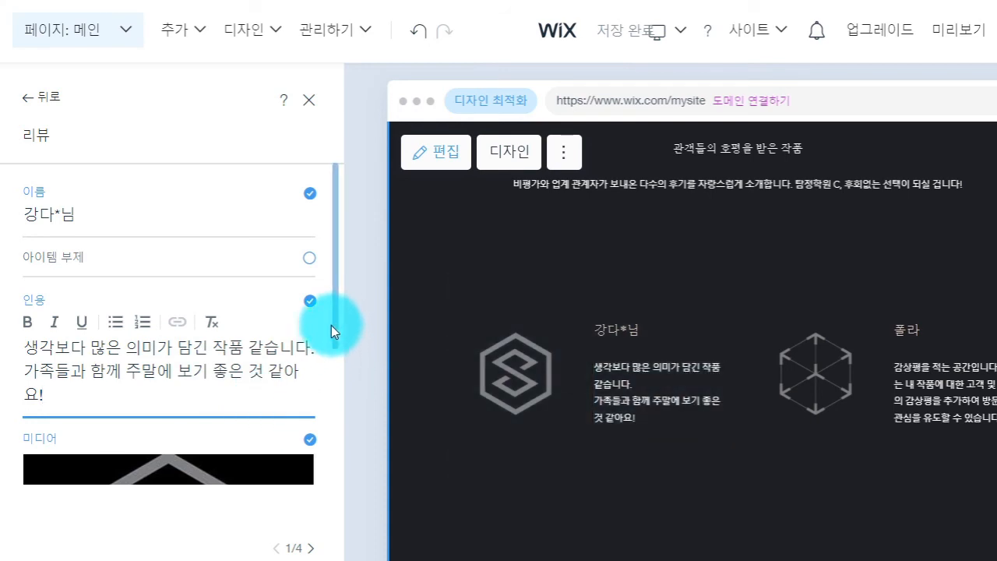
Step: Start changing the review item's image and search Wix 미디어 for "movie"
{"action": "scroll", "coordinate": [335, 333], "scroll_direction": "down", "scroll_amount": 1}
{"action": "left_click_drag", "start_coordinate": [335, 334], "coordinate": [345, 431]}
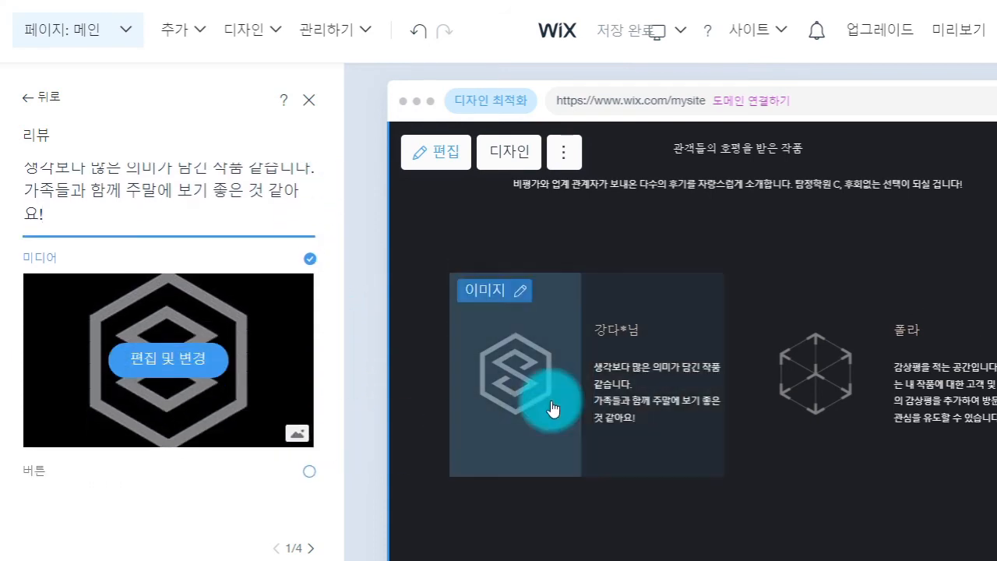
{"action": "left_click", "coordinate": [192, 374]}
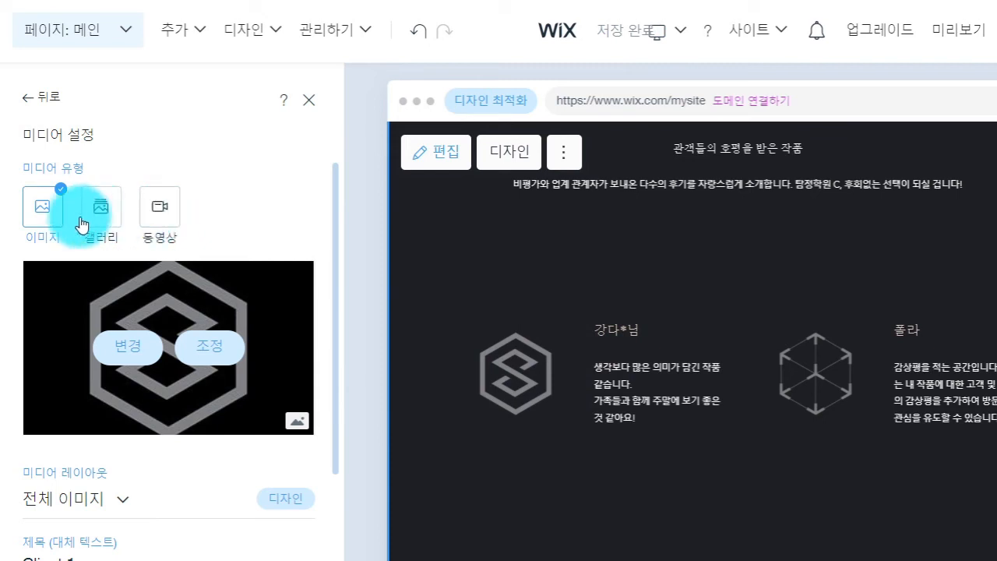
{"action": "left_click", "coordinate": [106, 344]}
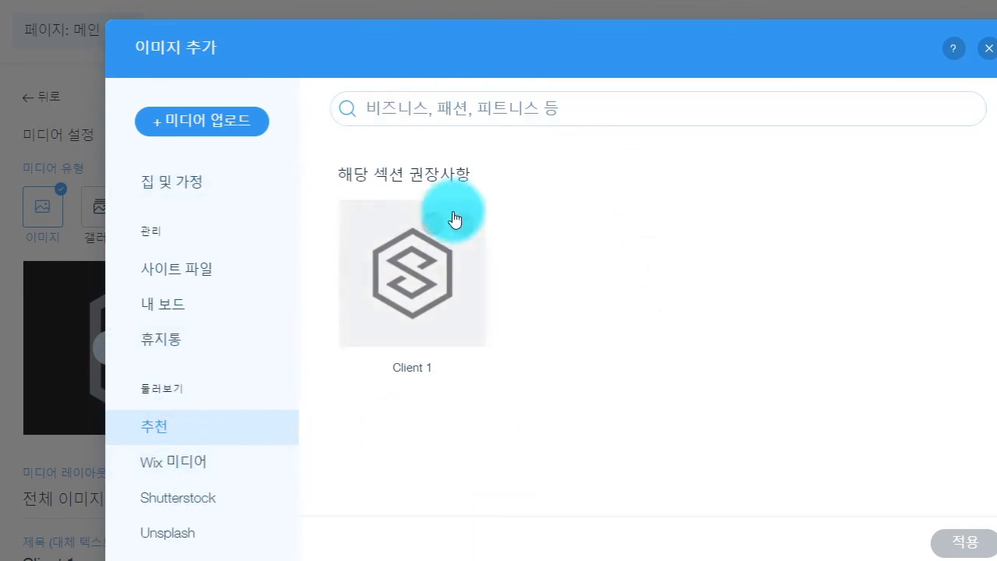
{"action": "left_click", "coordinate": [183, 462]}
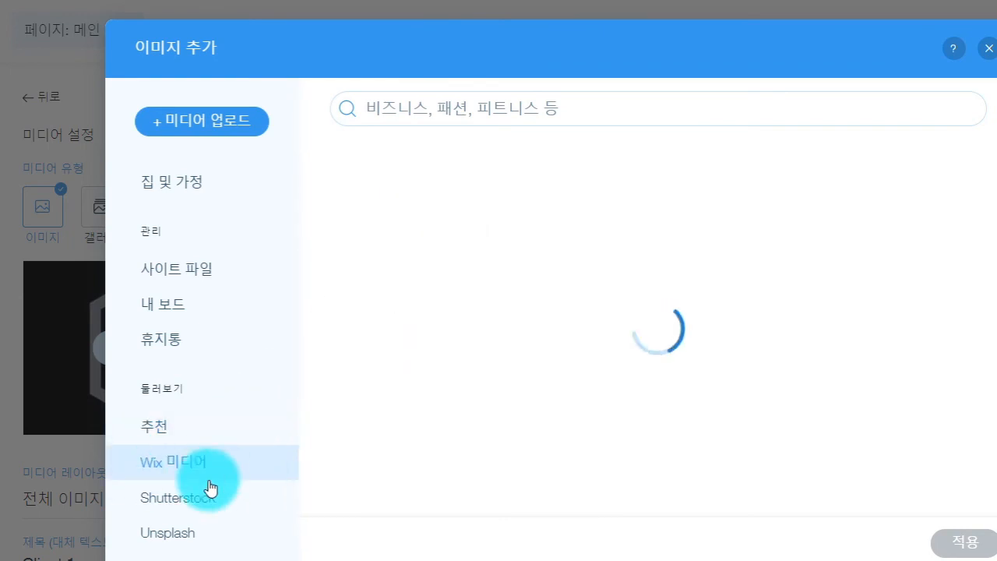
{"action": "left_click", "coordinate": [463, 104]}
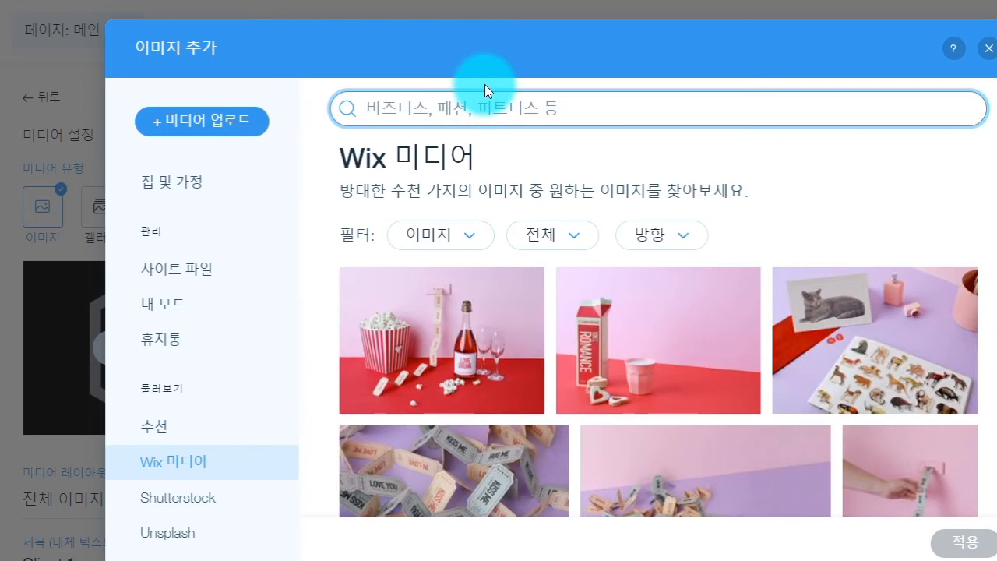
{"action": "type", "text": "movie"}
{"action": "key", "text": "Return"}
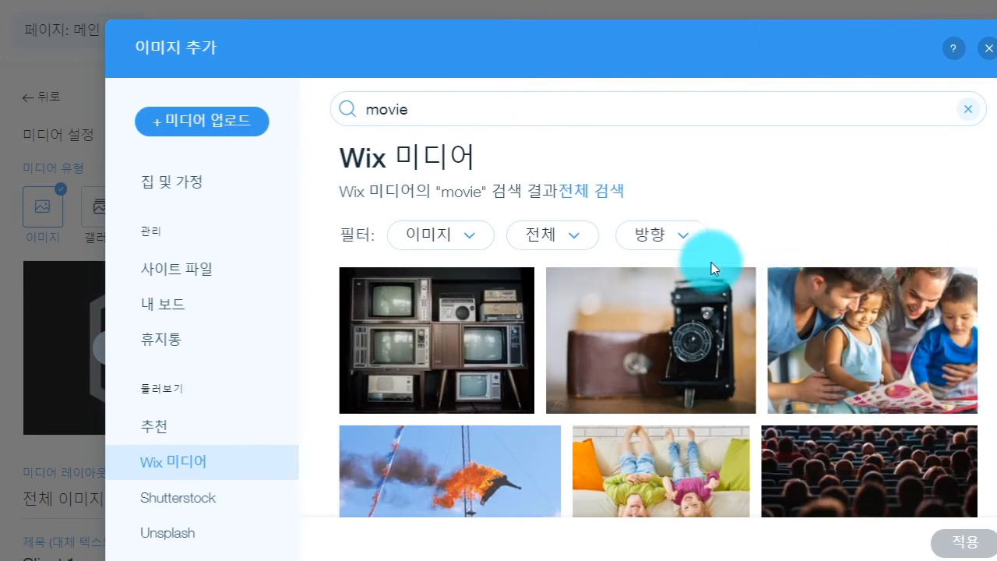
Step: Filter the Wix 미디어 images by 일러스트레이션 and search for "영화"
{"action": "left_click", "coordinate": [457, 241]}
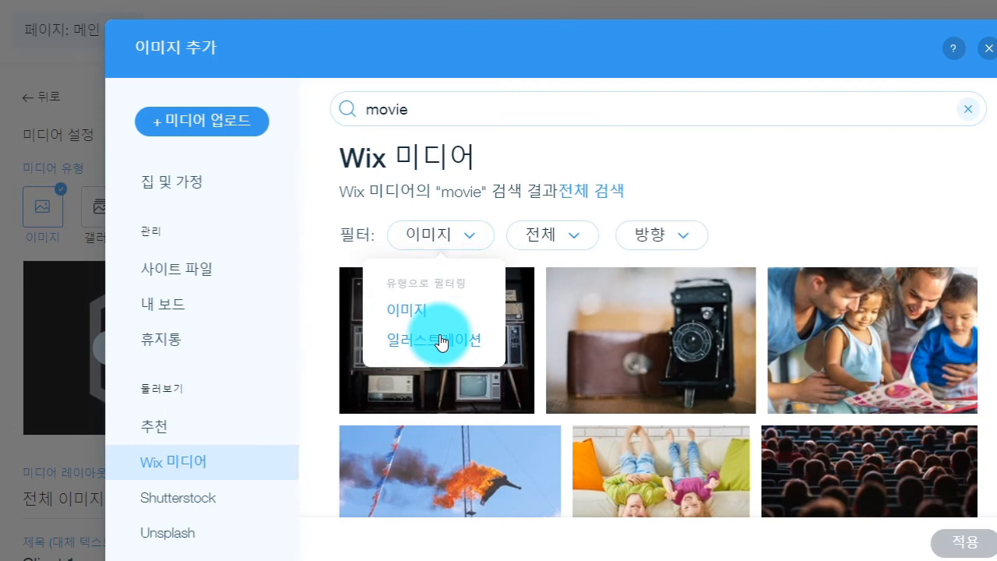
{"action": "left_click", "coordinate": [441, 340]}
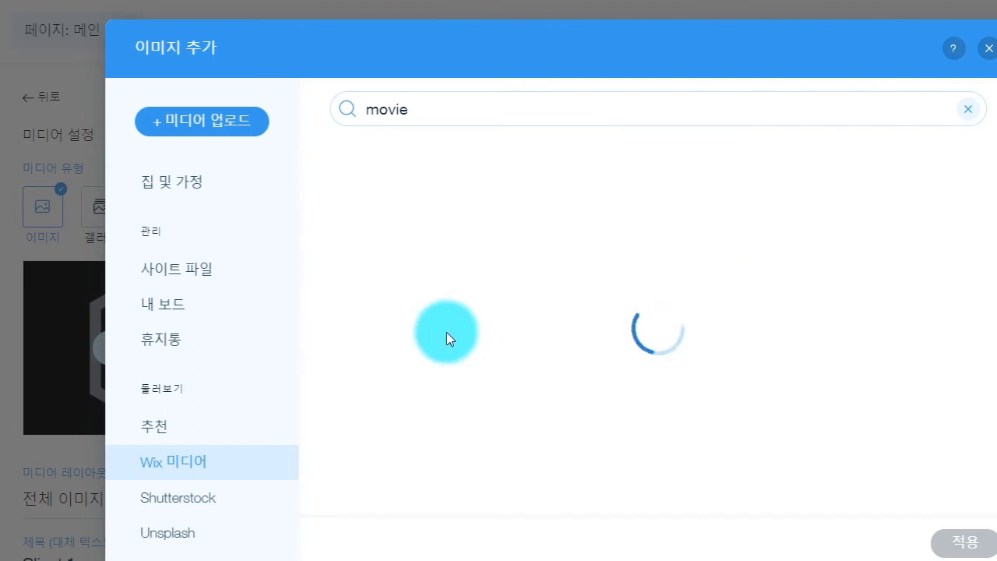
{"action": "left_click", "coordinate": [480, 111]}
{"action": "type", "text": "영화"}
{"action": "key", "text": "Return"}
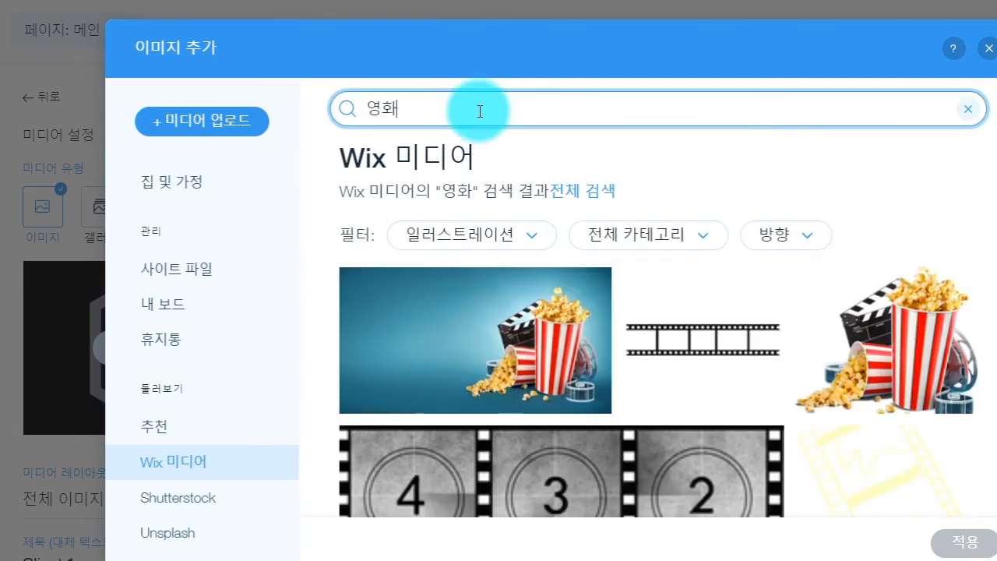
Step: Choose the larger 구식 필름 카메라 illustration from the search results and apply it as the review item's image
{"action": "left_click", "coordinate": [447, 237]}
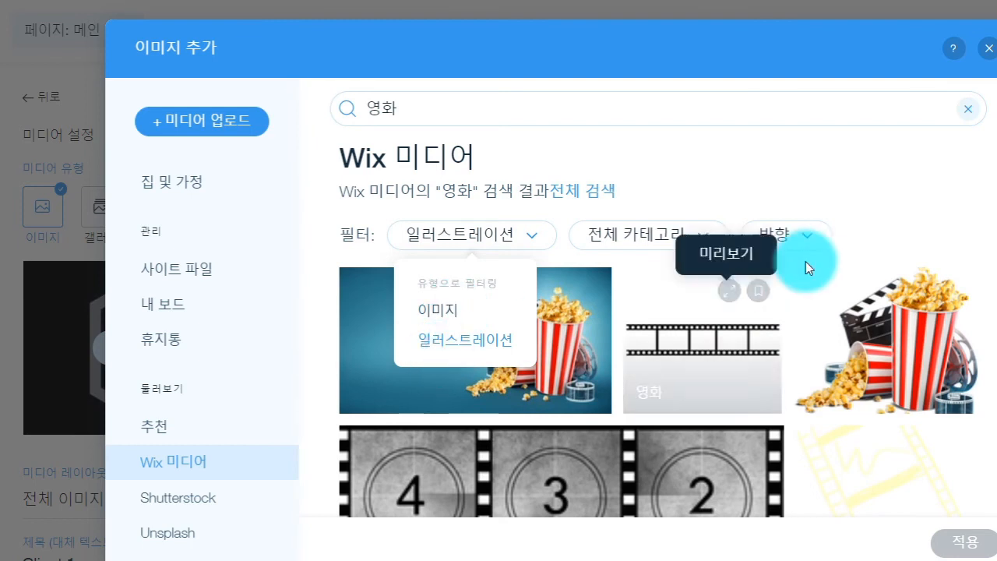
{"action": "left_click", "coordinate": [860, 203]}
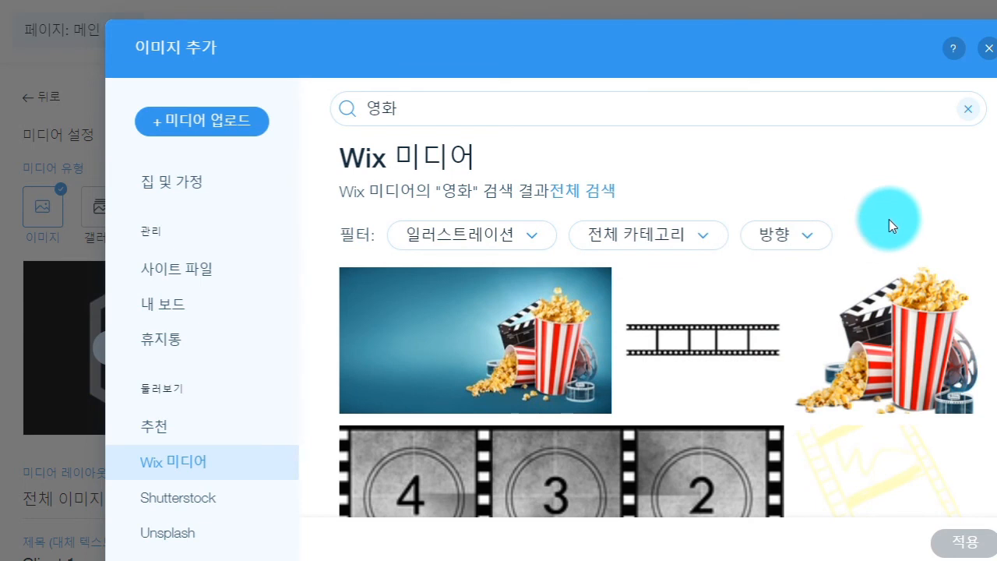
{"action": "scroll", "coordinate": [889, 219], "scroll_direction": "down", "scroll_amount": 3}
{"action": "scroll", "coordinate": [647, 456], "scroll_direction": "down", "scroll_amount": 3}
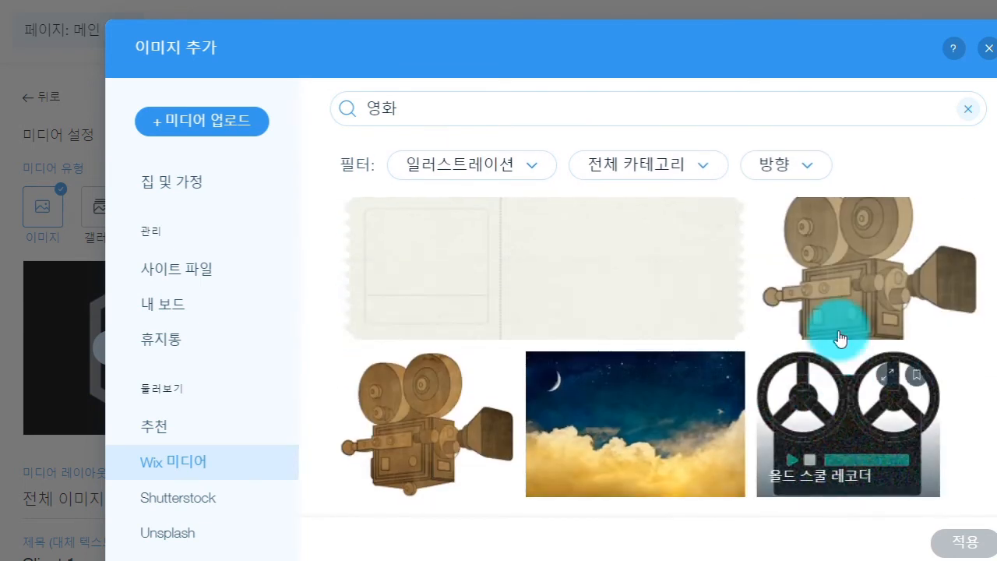
{"action": "left_click", "coordinate": [849, 272]}
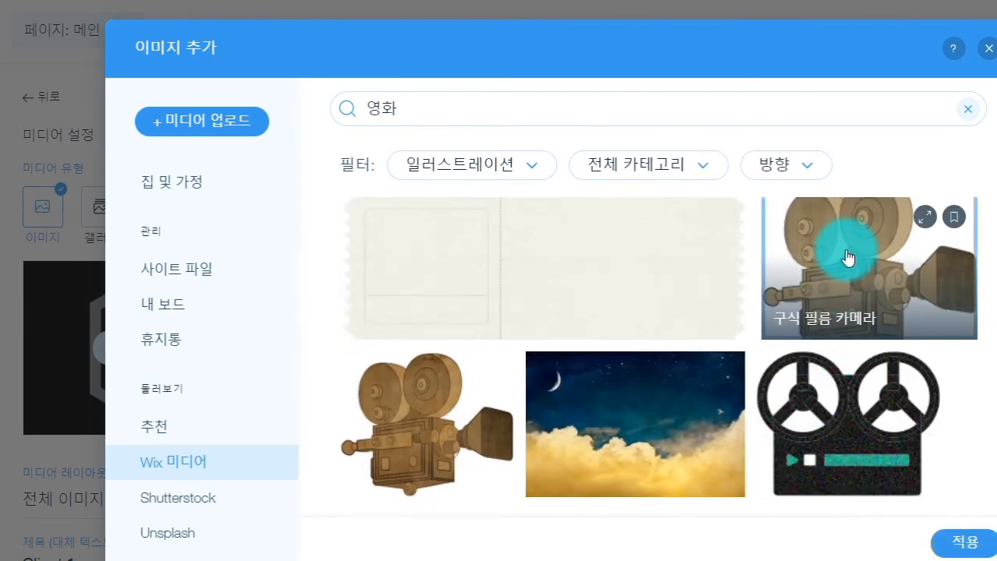
{"action": "left_click", "coordinate": [968, 546]}
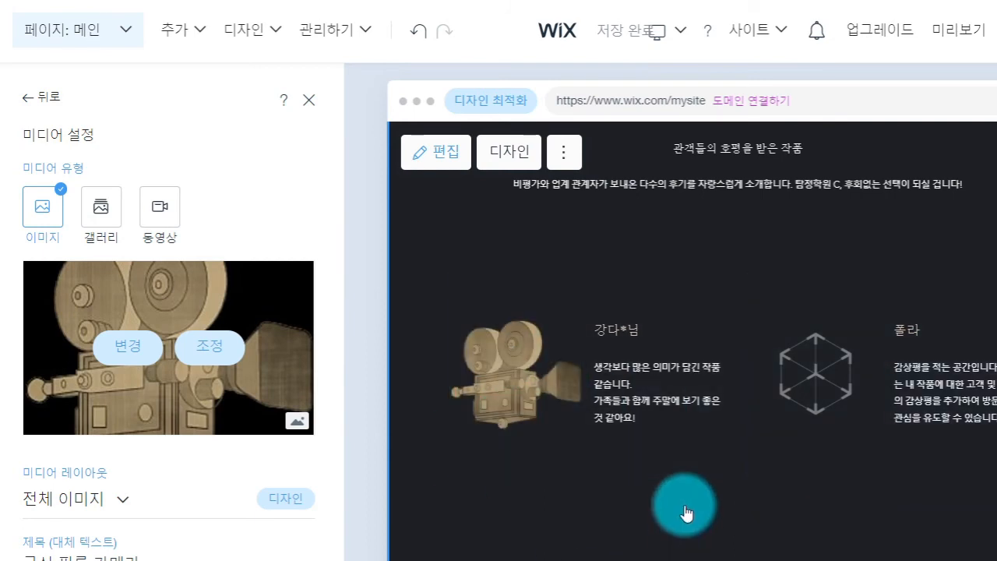
Step: Look through the new image's title (alt text), description and link settings
{"action": "scroll", "coordinate": [246, 459], "scroll_direction": "down", "scroll_amount": 3}
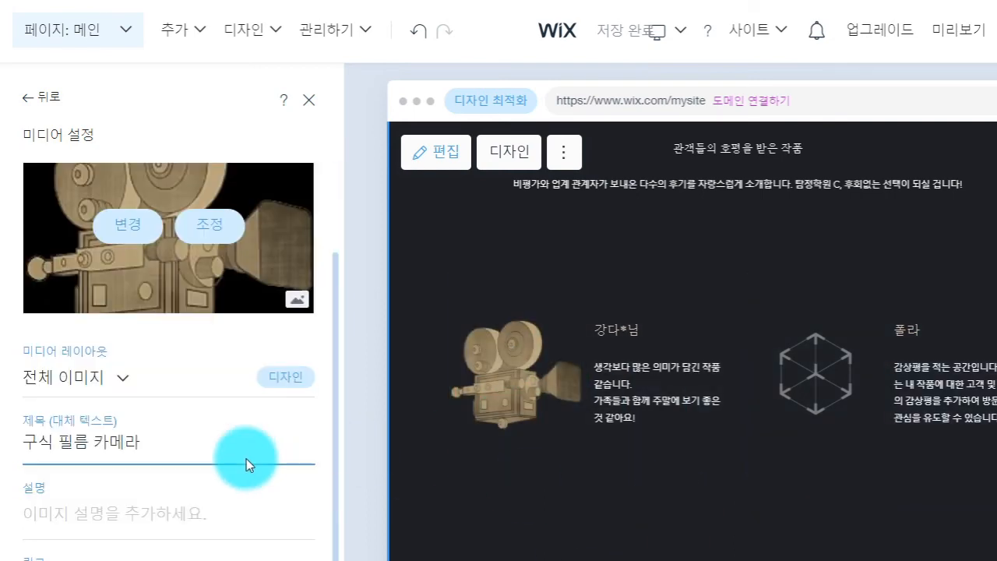
{"action": "scroll", "coordinate": [242, 453], "scroll_direction": "down", "scroll_amount": 1}
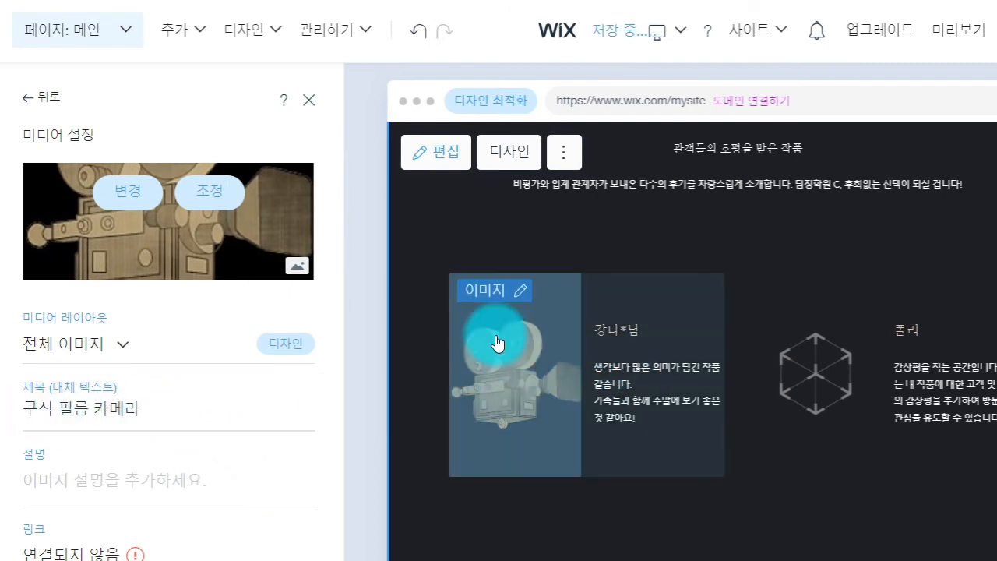
{"action": "left_click", "coordinate": [138, 474]}
{"action": "scroll", "coordinate": [138, 477], "scroll_direction": "up", "scroll_amount": 2}
{"action": "scroll", "coordinate": [138, 487], "scroll_direction": "down", "scroll_amount": 2}
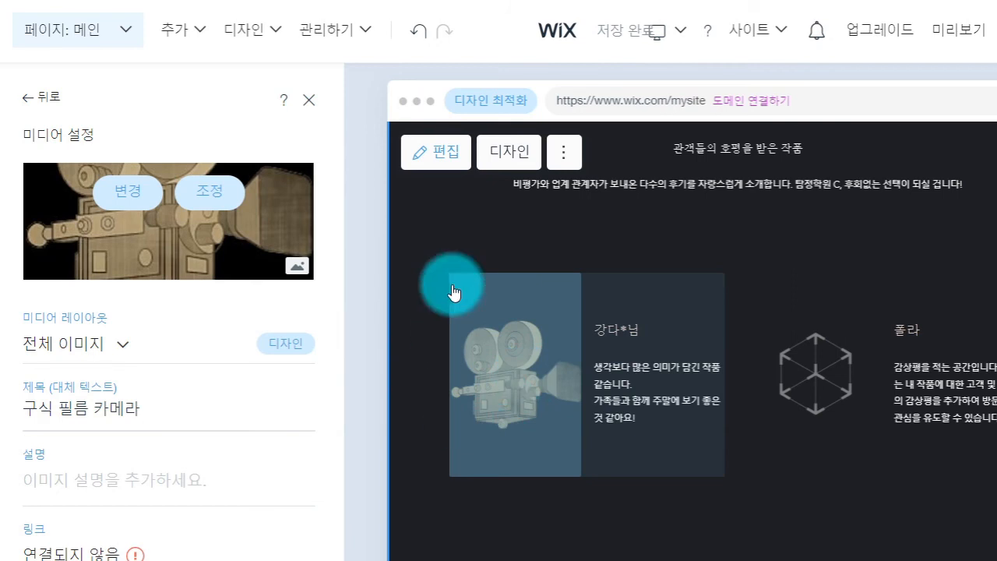
{"action": "left_click", "coordinate": [144, 549]}
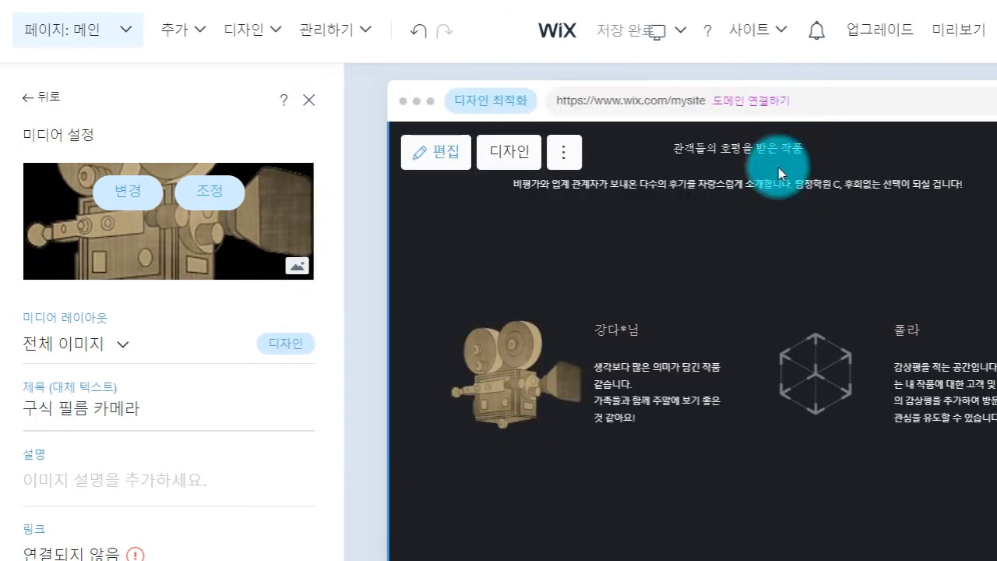
{"action": "left_click", "coordinate": [771, 138]}
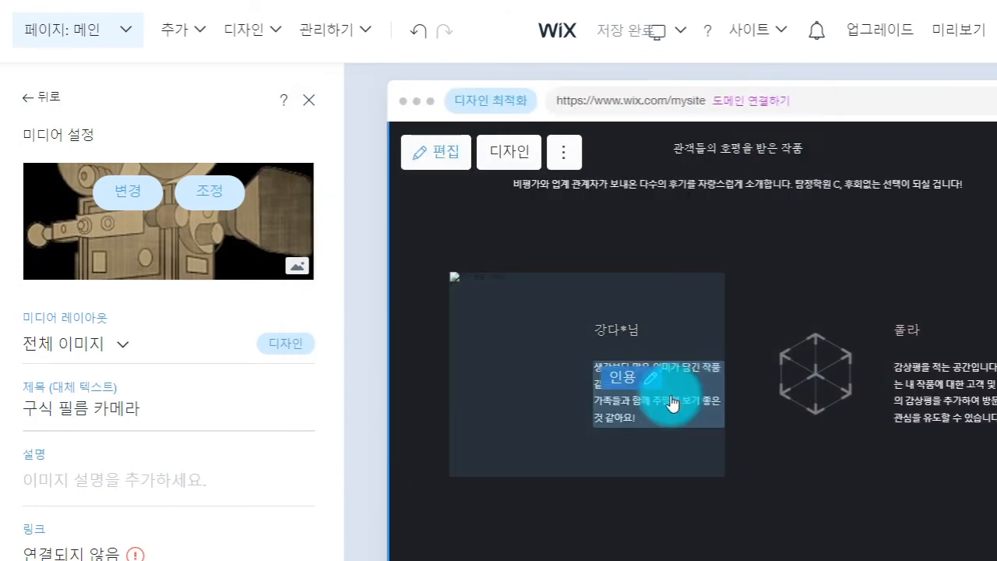
Step: Reopen the review item's 인용 text from the page preview and try bold formatting on it, restoring the regular weight
{"action": "left_click", "coordinate": [644, 382]}
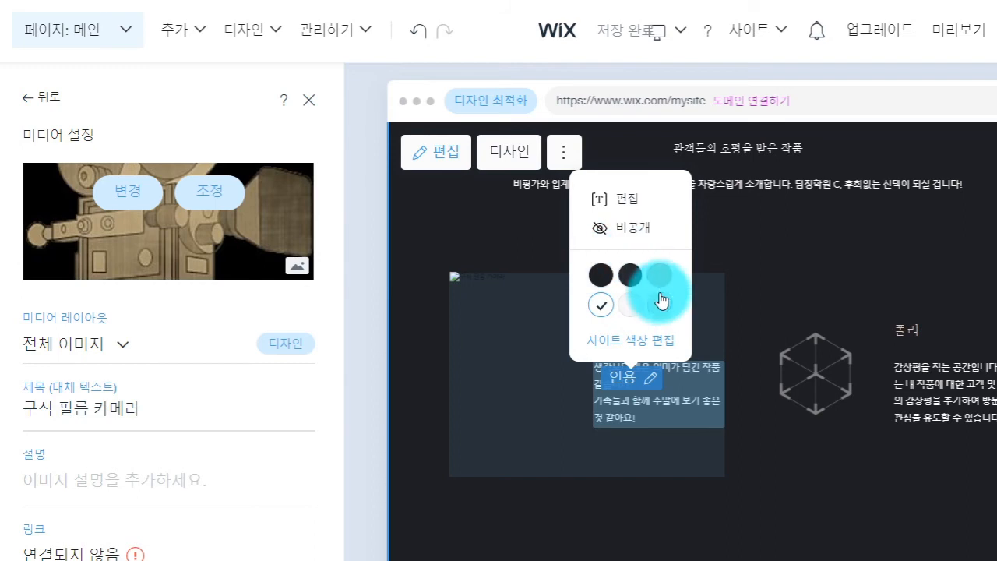
{"action": "left_click", "coordinate": [622, 207]}
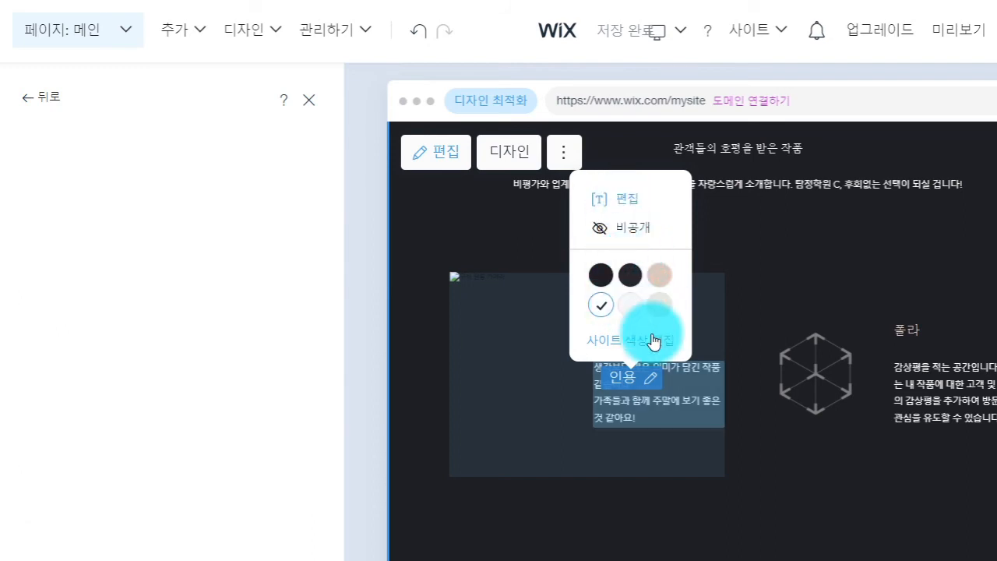
{"action": "left_click", "coordinate": [153, 250]}
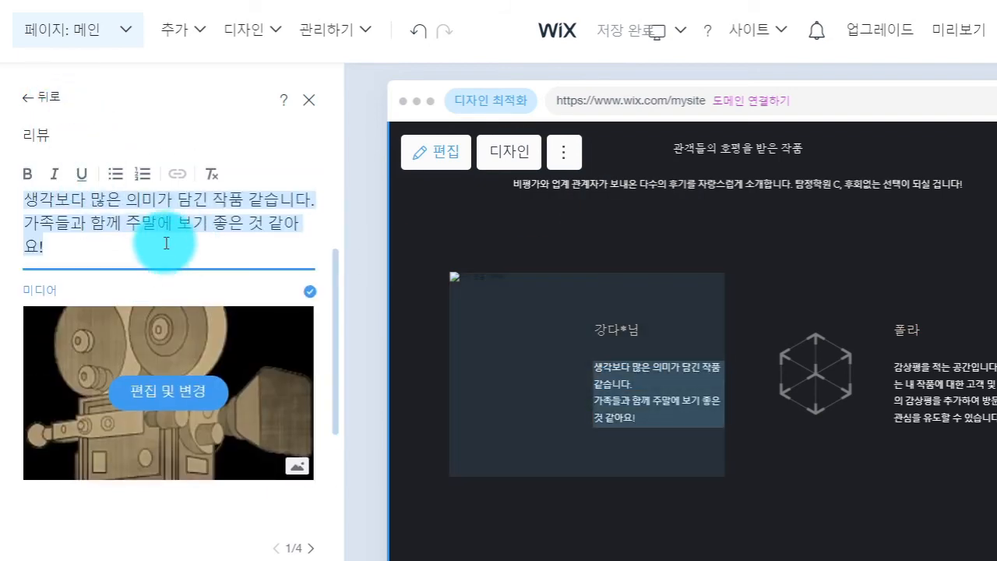
{"action": "left_click_drag", "start_coordinate": [335, 278], "coordinate": [323, 229]}
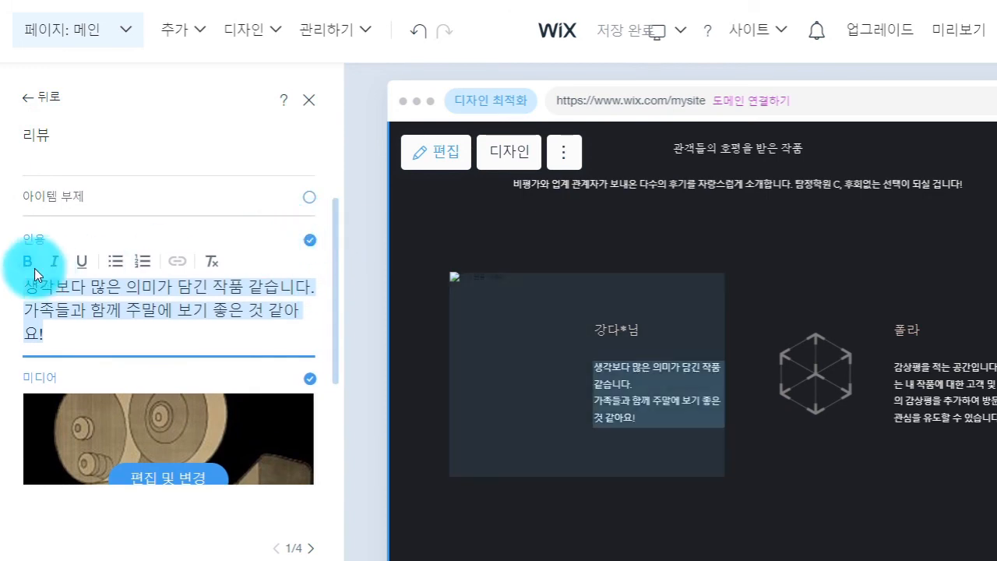
{"action": "left_click", "coordinate": [35, 267]}
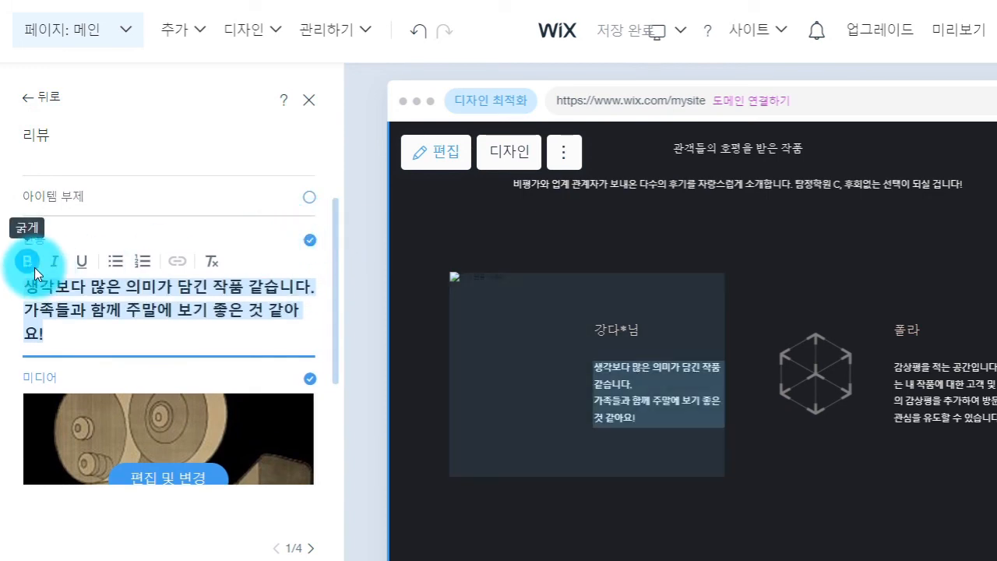
{"action": "left_click", "coordinate": [27, 261]}
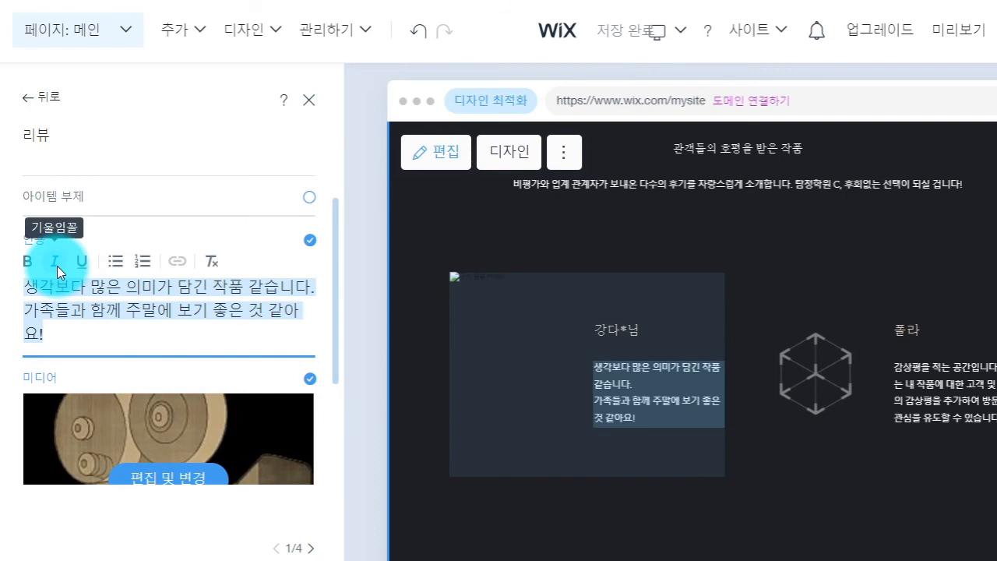
Step: Try italic formatting on the first review item's 인용 text and clear the formatting again
{"action": "left_click", "coordinate": [57, 266]}
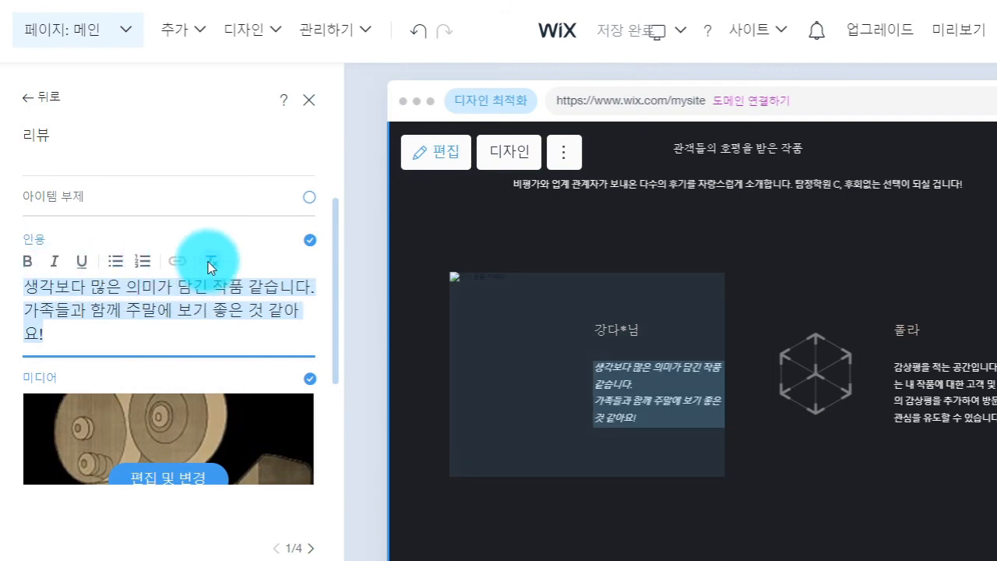
{"action": "left_click", "coordinate": [210, 263]}
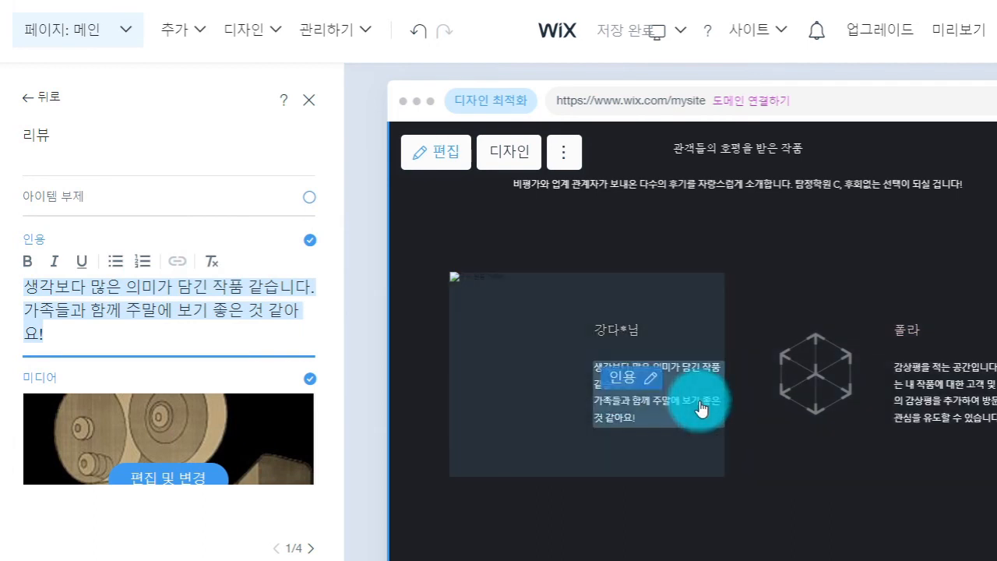
{"action": "left_click", "coordinate": [691, 403]}
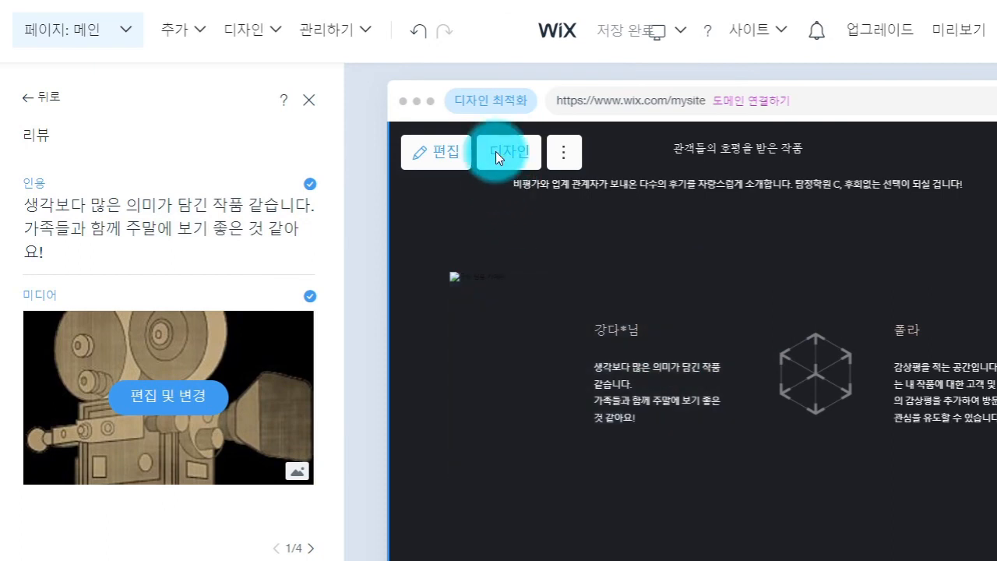
Step: Open the review section's design customization and look through its text size and alignment options
{"action": "left_click", "coordinate": [495, 152]}
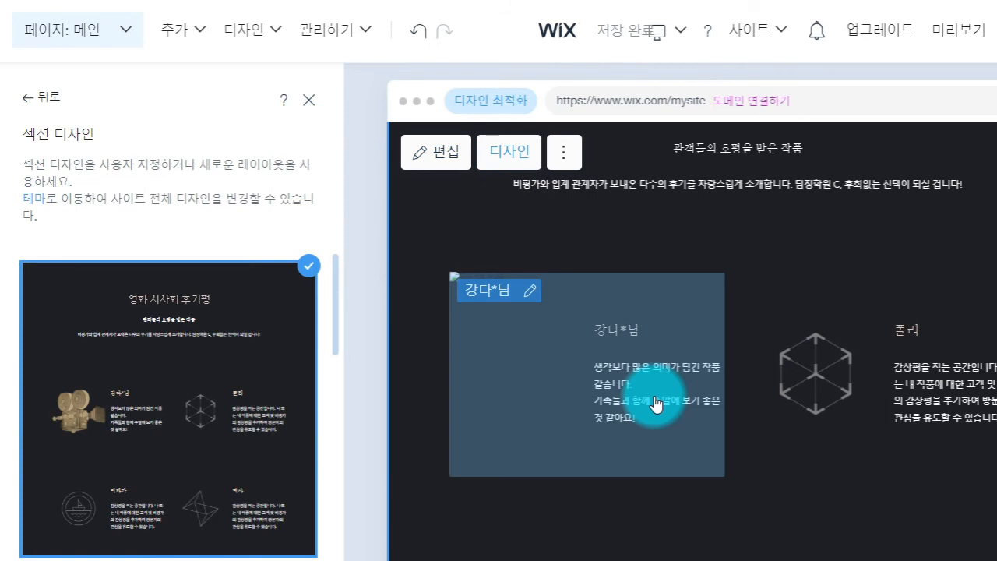
{"action": "left_click", "coordinate": [635, 231]}
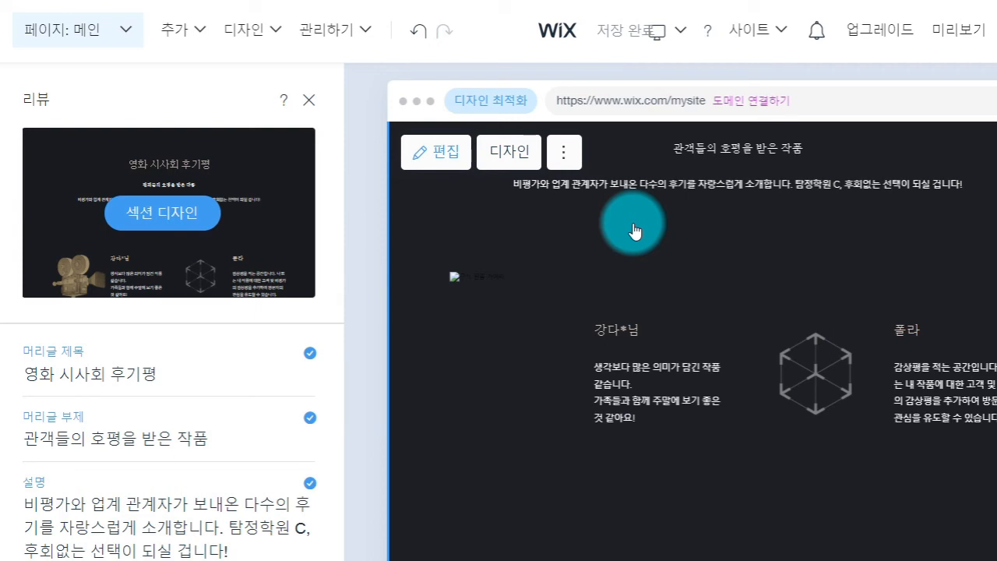
{"action": "left_click", "coordinate": [173, 229]}
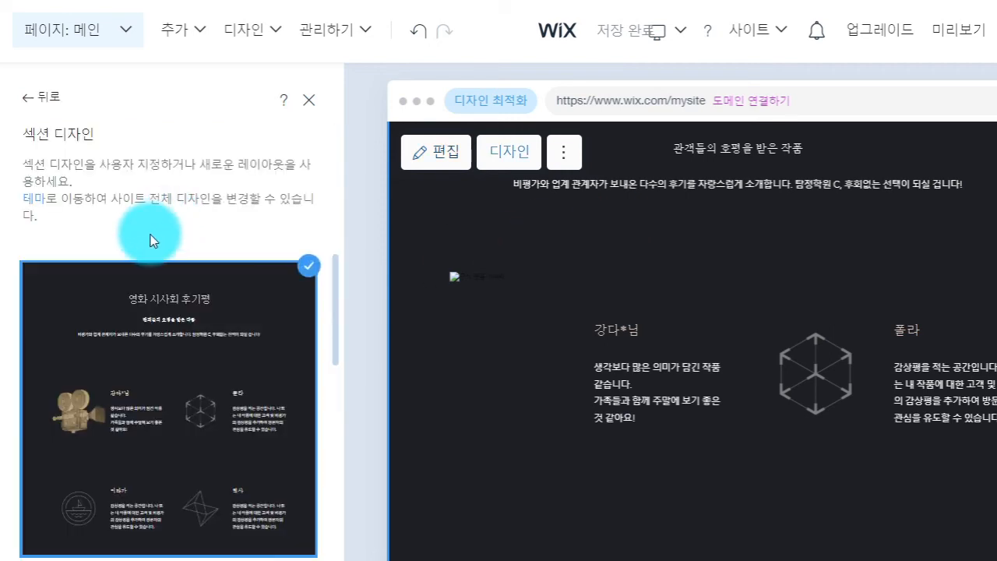
{"action": "scroll", "coordinate": [137, 350], "scroll_direction": "down", "scroll_amount": 2}
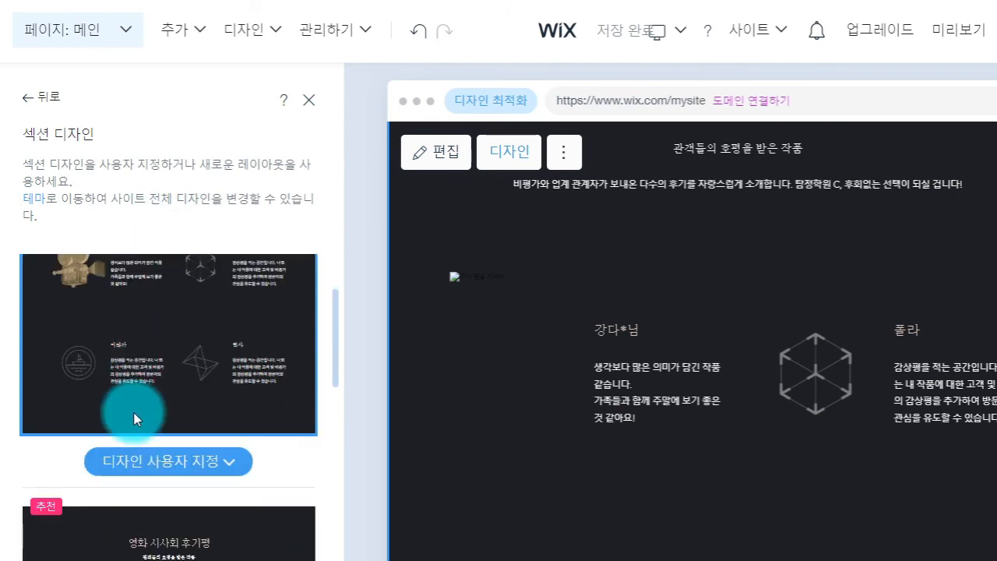
{"action": "left_click", "coordinate": [171, 462]}
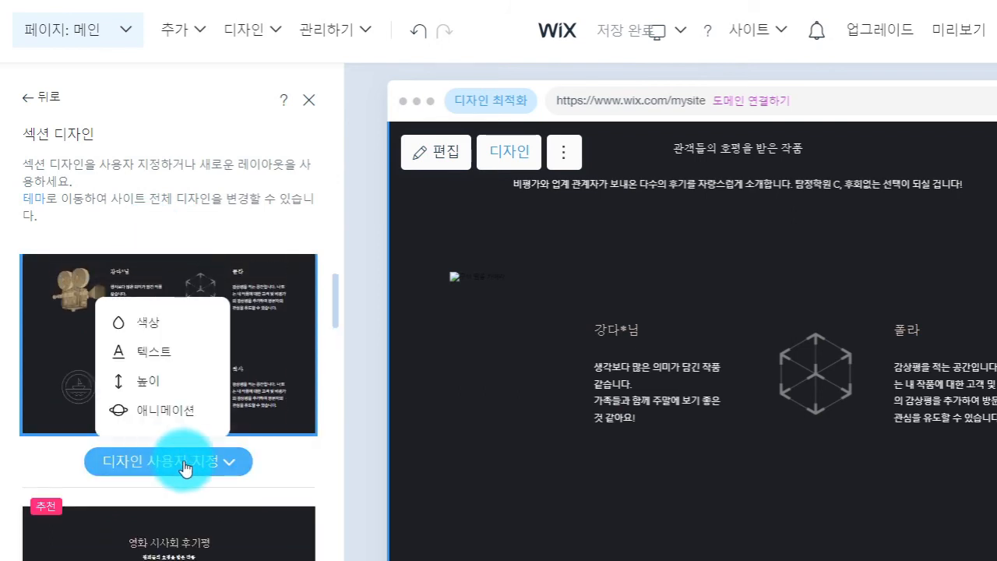
{"action": "left_click", "coordinate": [161, 361]}
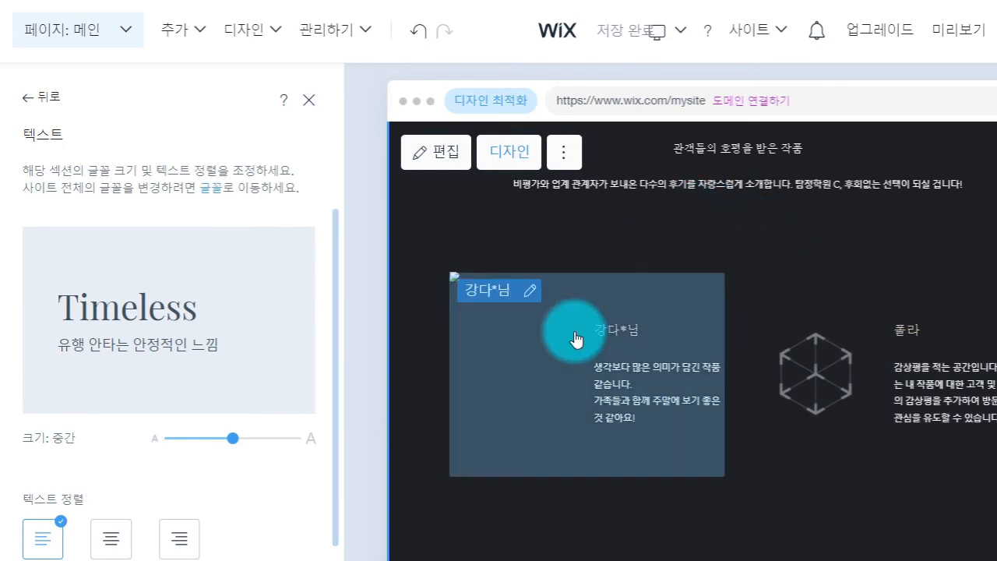
{"action": "scroll", "coordinate": [153, 341], "scroll_direction": "down", "scroll_amount": 1}
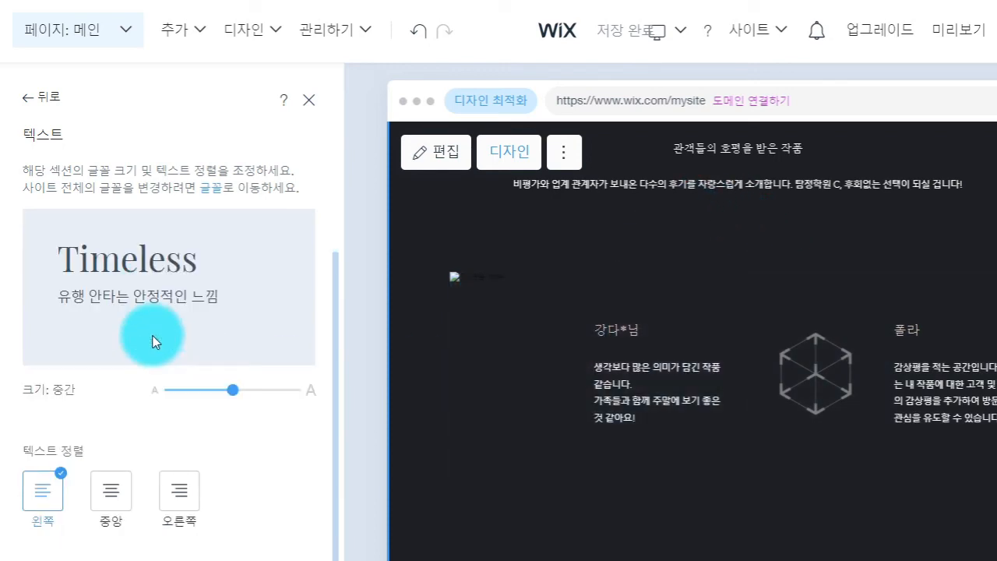
{"action": "scroll", "coordinate": [154, 341], "scroll_direction": "up", "scroll_amount": 1}
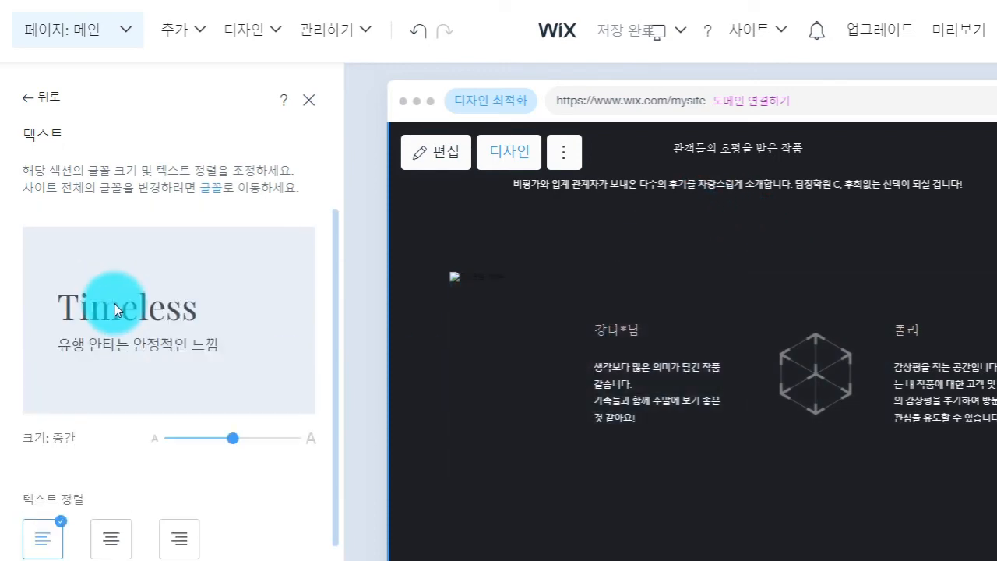
Step: Change the site-wide fonts to the Fuse set with the size at 크게, and close the theme settings
{"action": "left_click", "coordinate": [208, 190]}
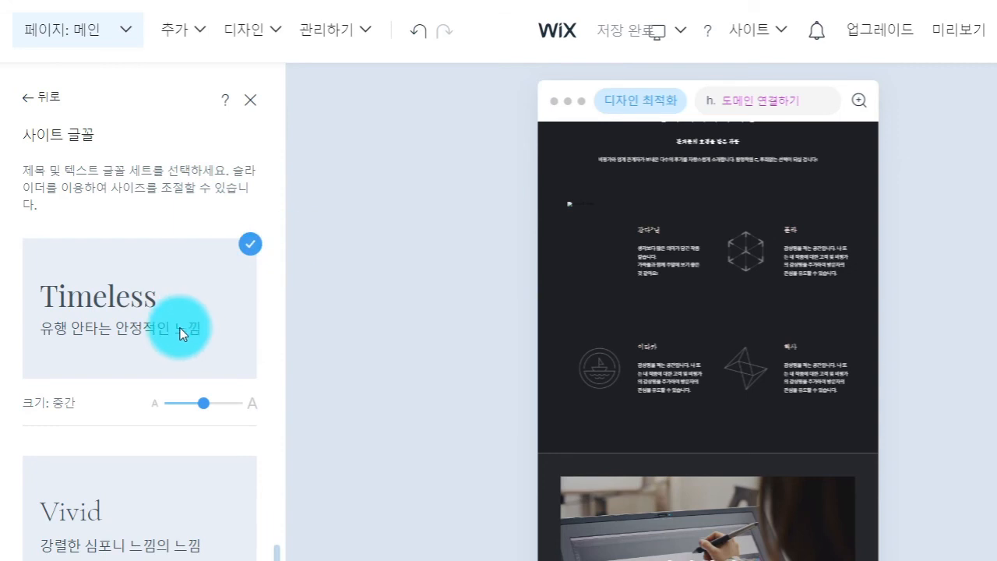
{"action": "scroll", "coordinate": [179, 333], "scroll_direction": "down", "scroll_amount": 2}
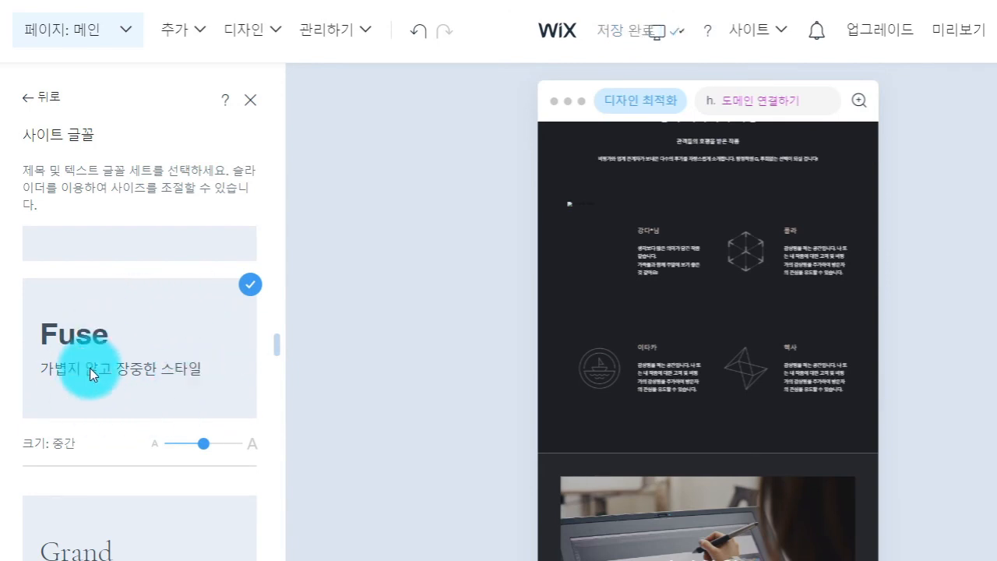
{"action": "left_click_drag", "start_coordinate": [205, 445], "coordinate": [215, 446]}
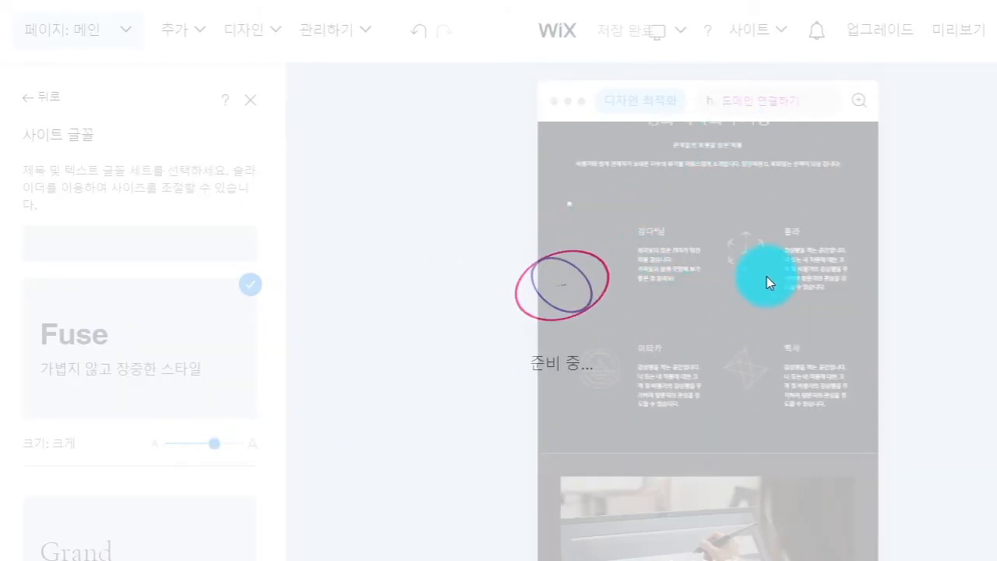
{"action": "scroll", "coordinate": [507, 314], "scroll_direction": "up", "scroll_amount": 1}
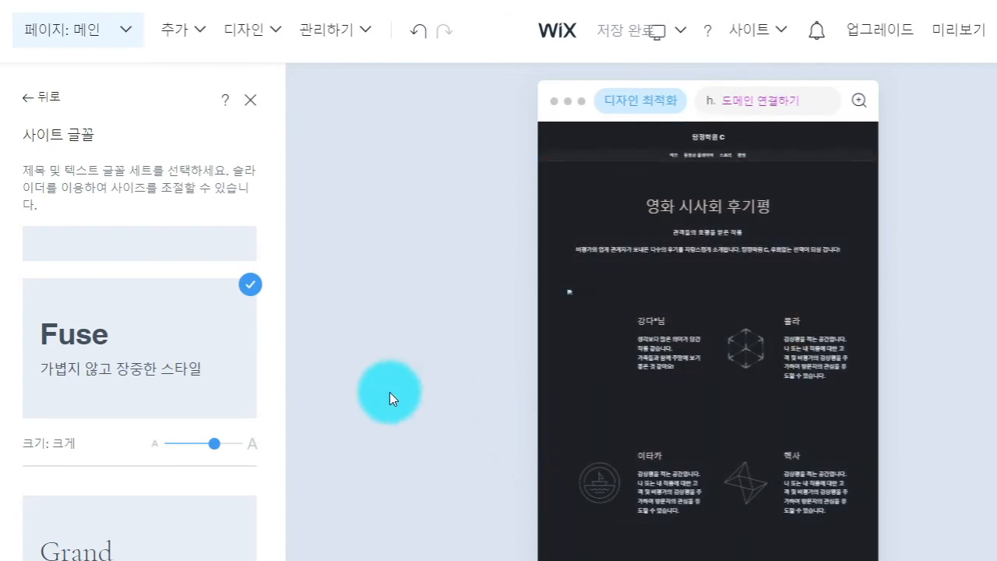
{"action": "left_click", "coordinate": [32, 101]}
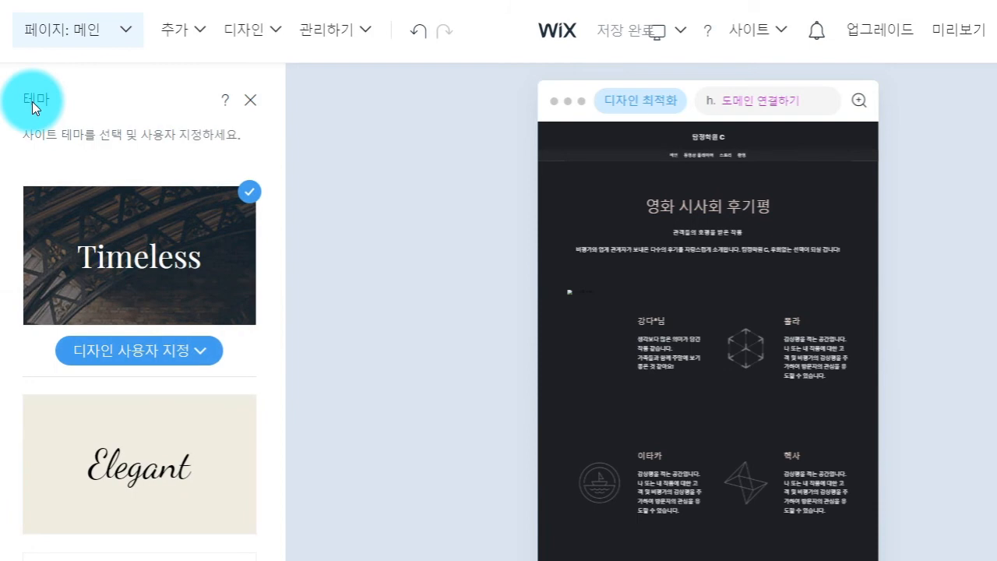
{"action": "left_click", "coordinate": [249, 100]}
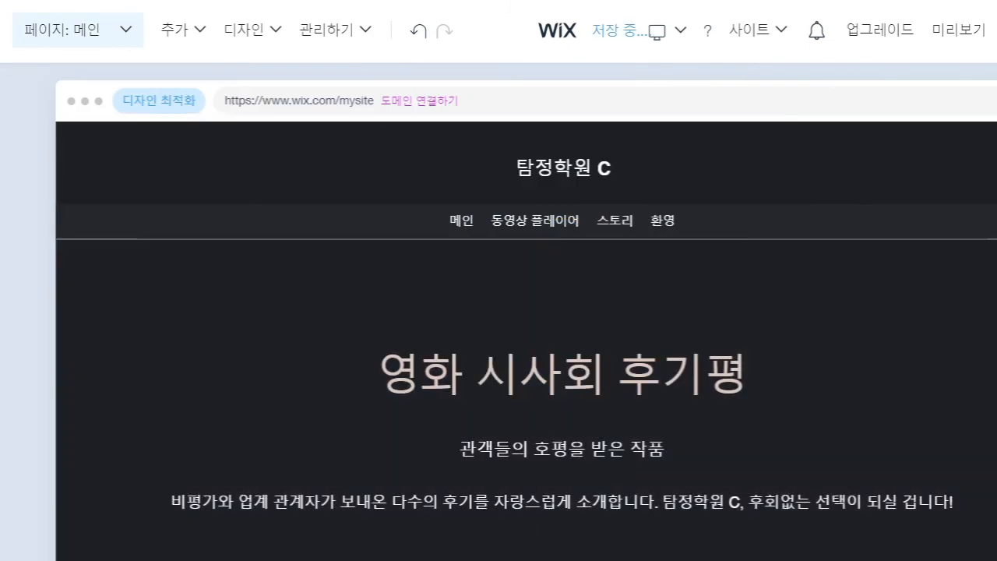
Step: Replace the review section's 설명 text with "이번 영화는 000감독이 약 3년이라는 준비기간 끝에 완성한 작품입니다."
{"action": "scroll", "coordinate": [526, 327], "scroll_direction": "down", "scroll_amount": 5}
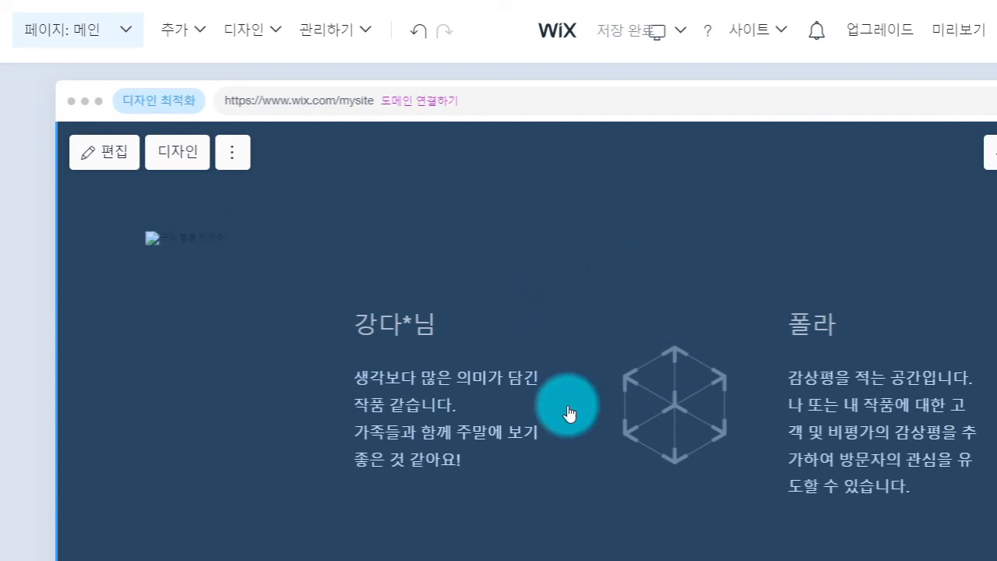
{"action": "scroll", "coordinate": [569, 413], "scroll_direction": "up", "scroll_amount": 3}
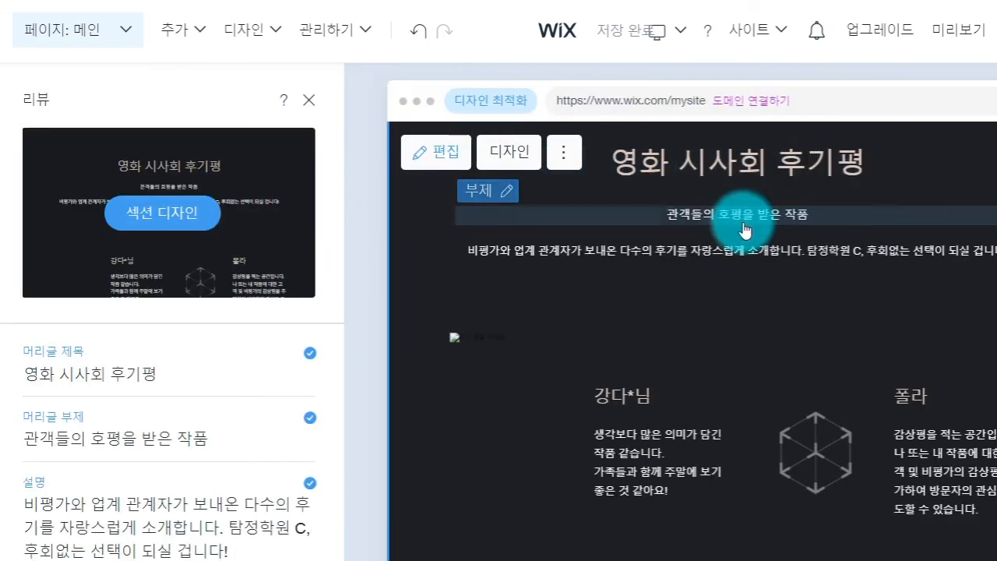
{"action": "scroll", "coordinate": [133, 333], "scroll_direction": "down", "scroll_amount": 2}
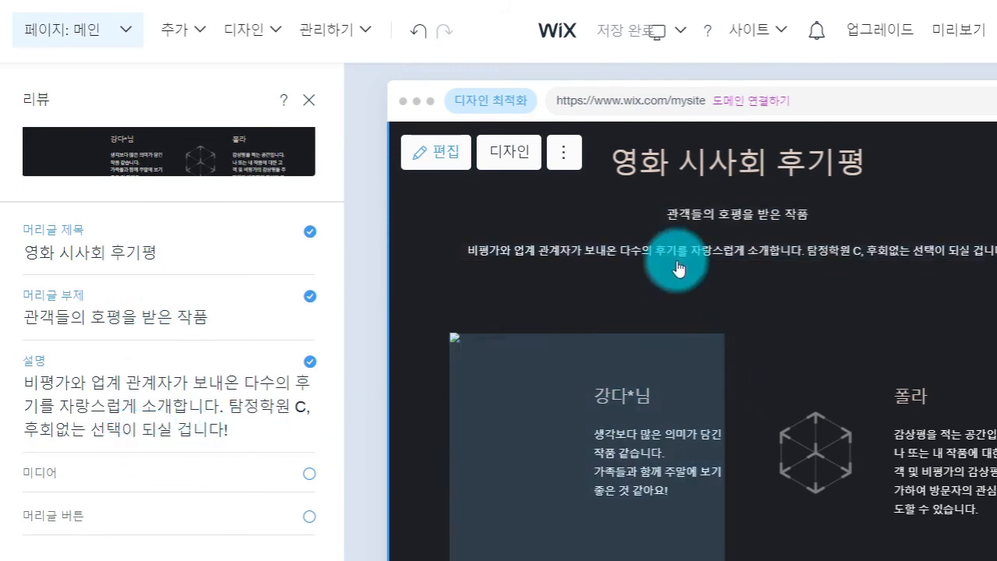
{"action": "left_click", "coordinate": [211, 420]}
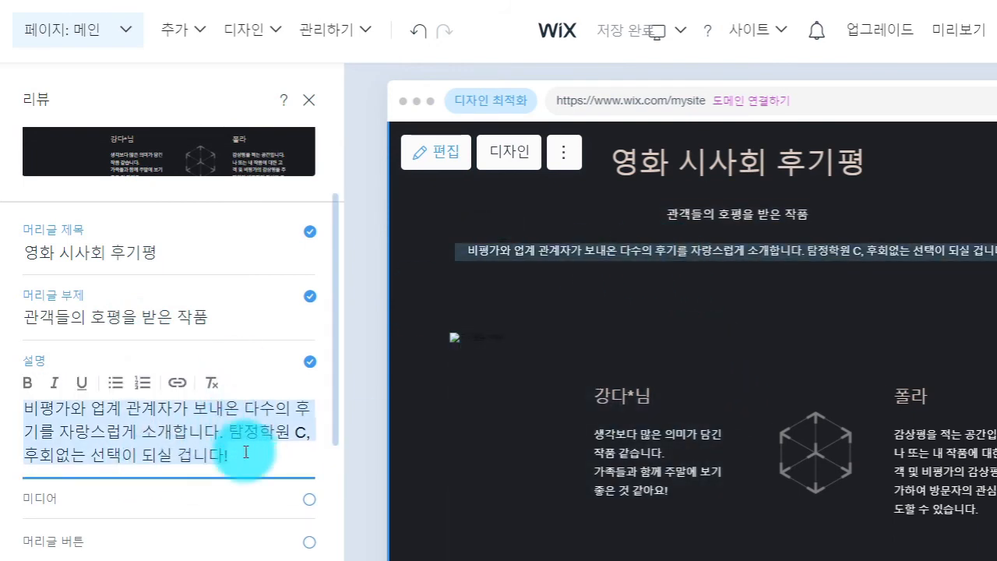
{"action": "left_click_drag", "start_coordinate": [234, 454], "coordinate": [17, 418]}
{"action": "type", "text": "이번 영회"}
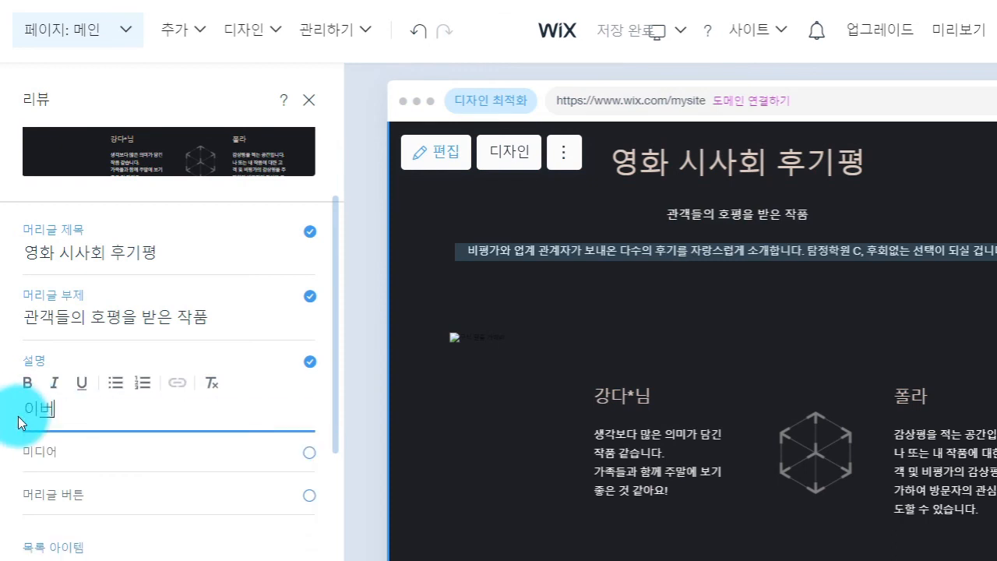
{"action": "type", "text": "는 000감독이 이"}
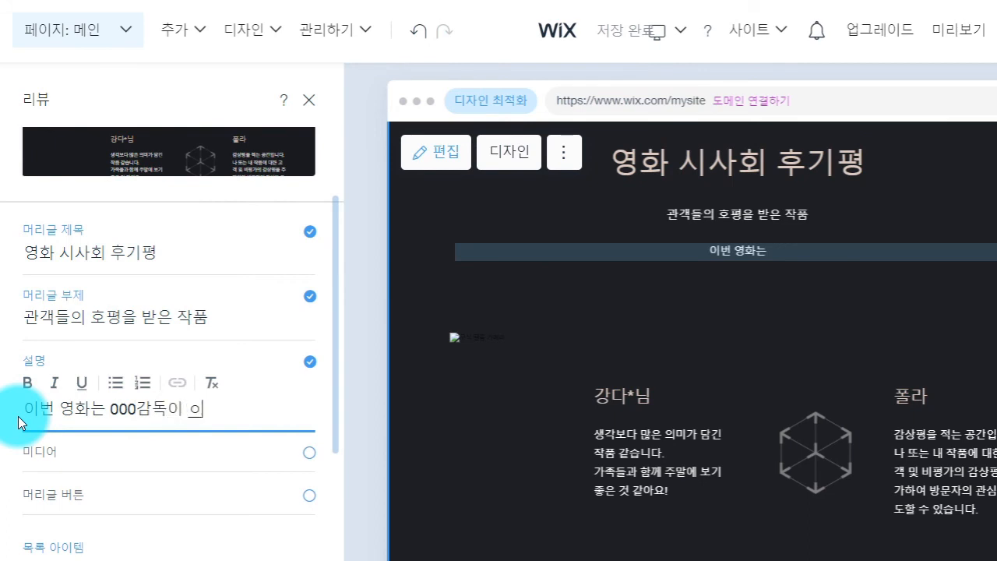
{"action": "type", "text": "약 3건ㄲ"}
{"action": "key", "text": "BackSpace"}
{"action": "key", "text": "BackSpace"}
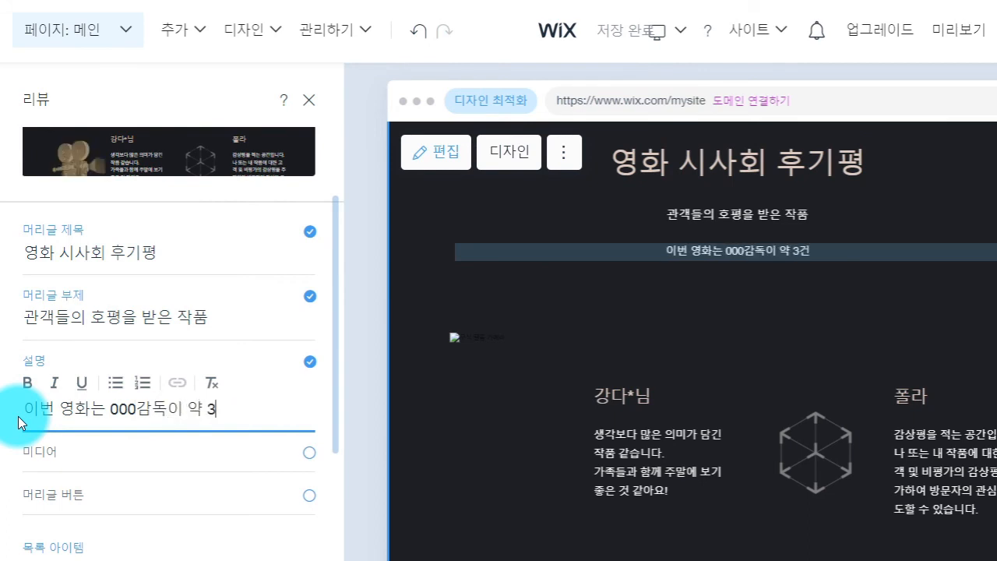
{"action": "type", "text": "년 ㅈ"}
{"action": "key", "text": "BackSpace"}
{"action": "key", "text": "BackSpace"}
{"action": "type", "text": "ㅇ"}
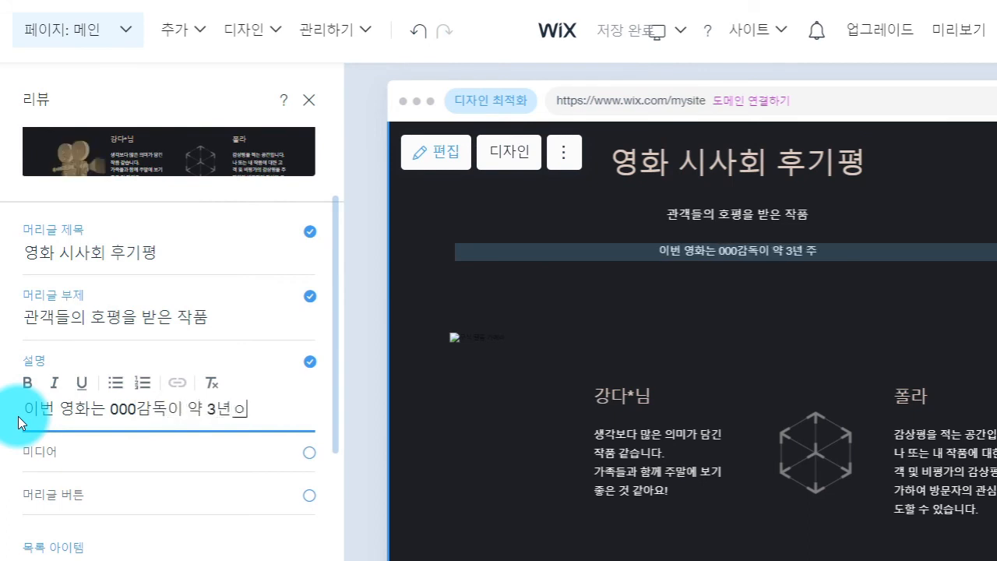
{"action": "type", "text": "라는 준비 기간 끝에"}
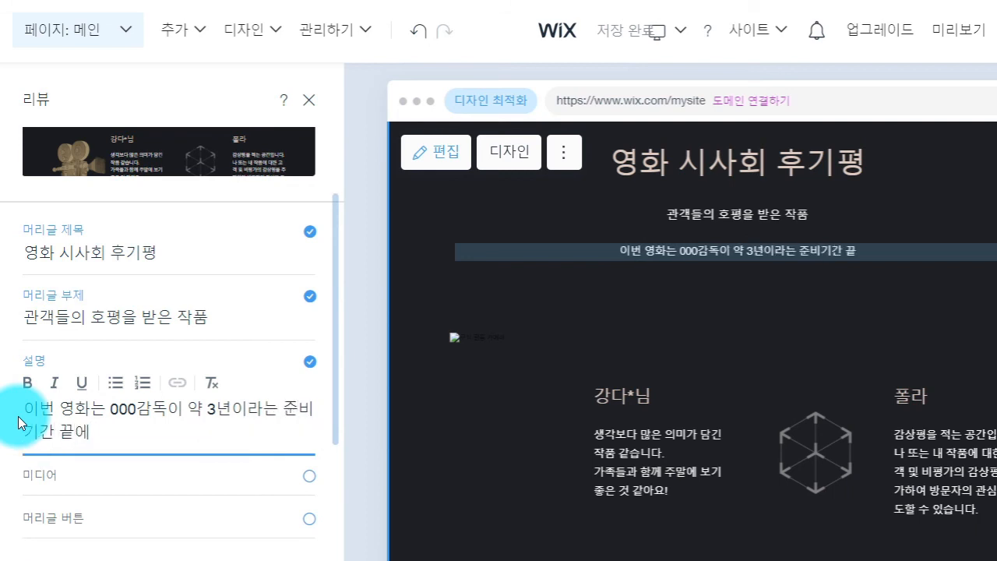
{"action": "type", "text": " 완시"}
{"action": "type", "text": "한 작품입"}
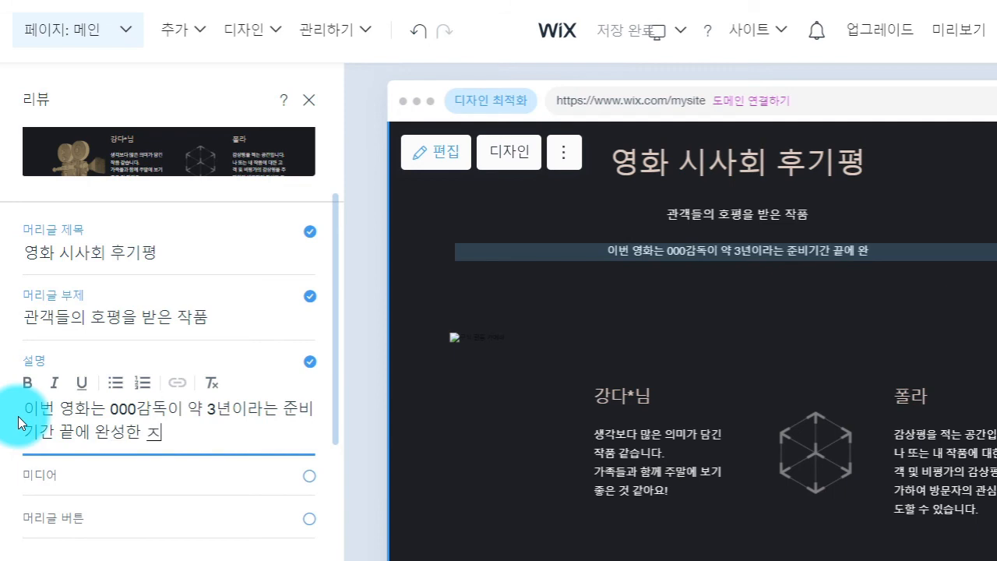
{"action": "type", "text": "니다."}
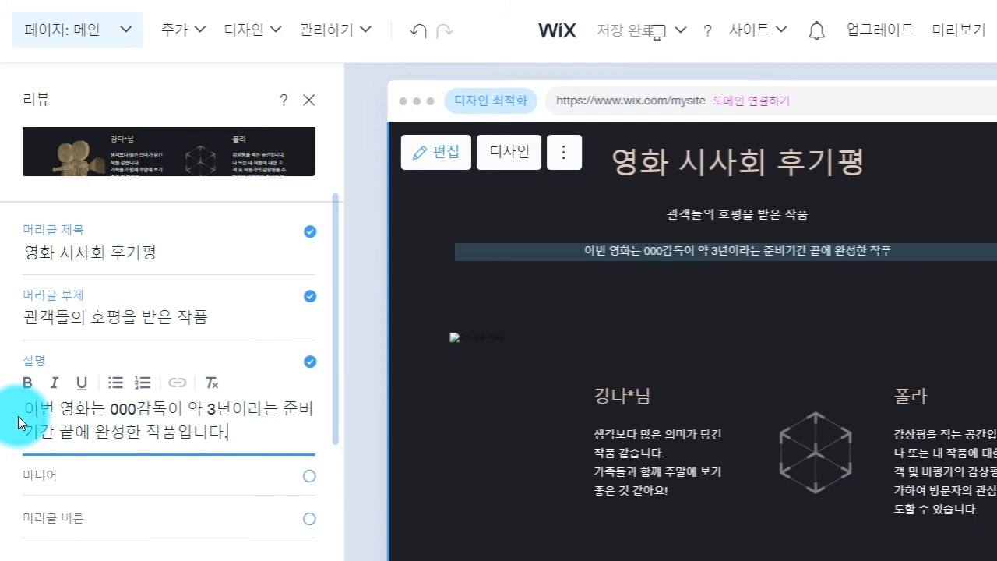
Step: Add a second line "실제 시사회 후기평을 확인해보세요!" to the section's 설명 text
{"action": "key", "text": "Return"}
{"action": "type", "text": "실지"}
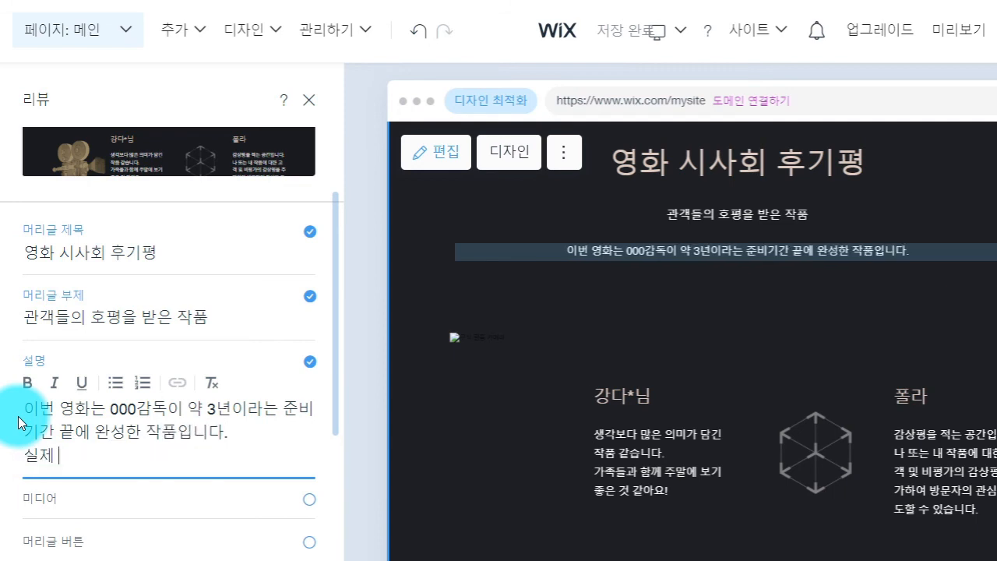
{"action": "type", "text": " 시"}
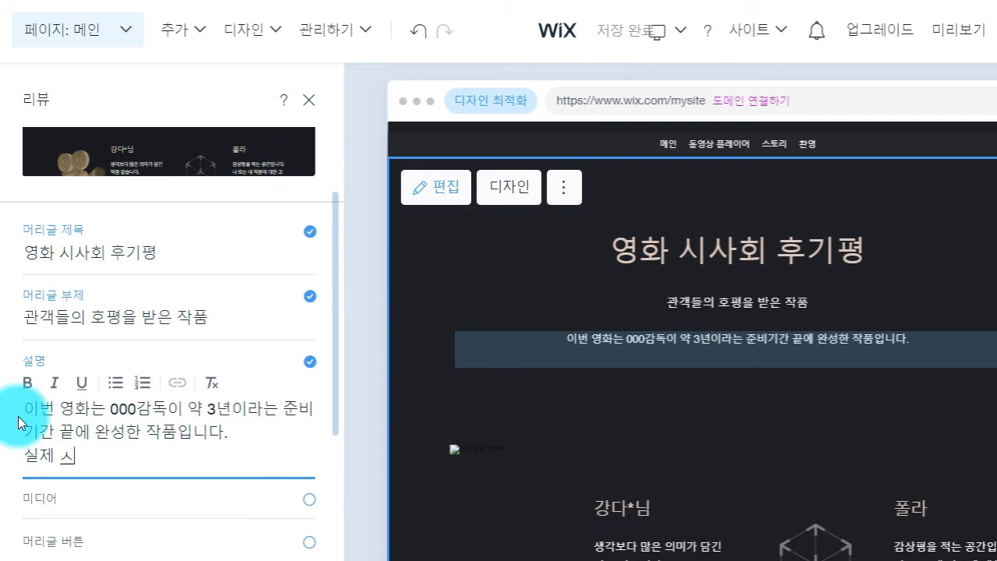
{"action": "type", "text": "사회"}
{"action": "type", "text": " 후기평을"}
{"action": "type", "text": " 지"}
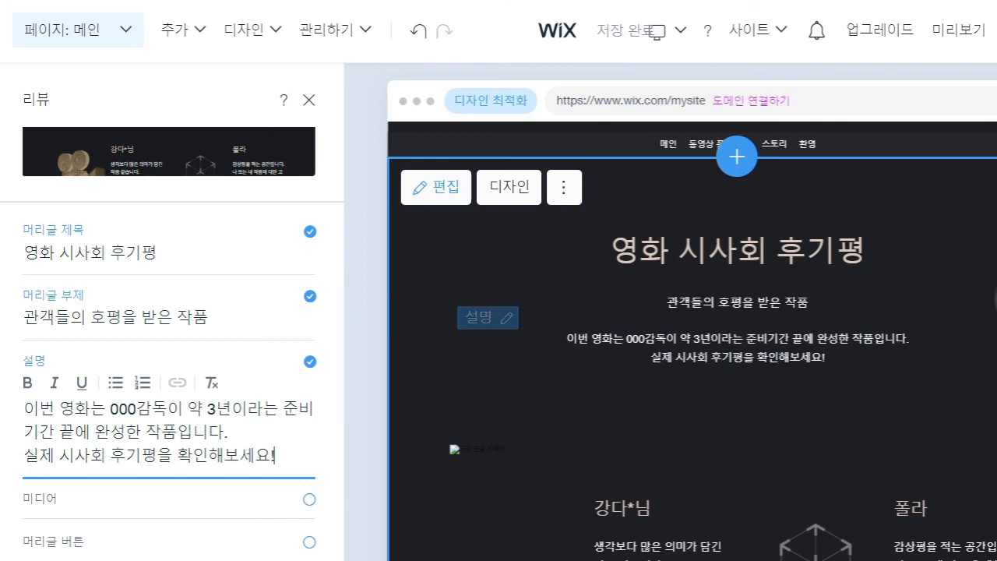
{"action": "left_click", "coordinate": [995, 267]}
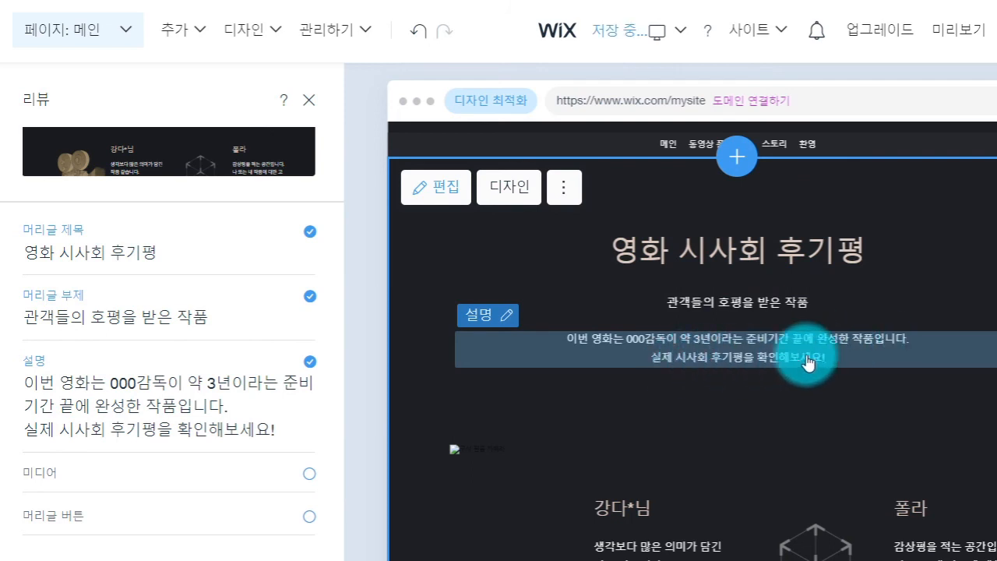
Step: Open the second review item's settings from the page preview and look over the updated section heading
{"action": "scroll", "coordinate": [802, 367], "scroll_direction": "down", "scroll_amount": 3}
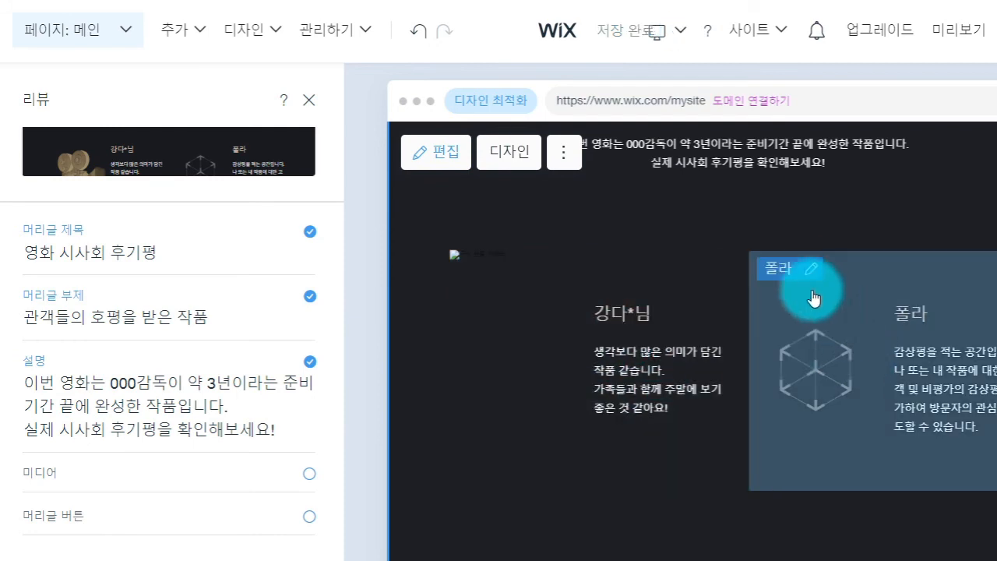
{"action": "left_click", "coordinate": [810, 271]}
{"action": "left_click", "coordinate": [788, 315]}
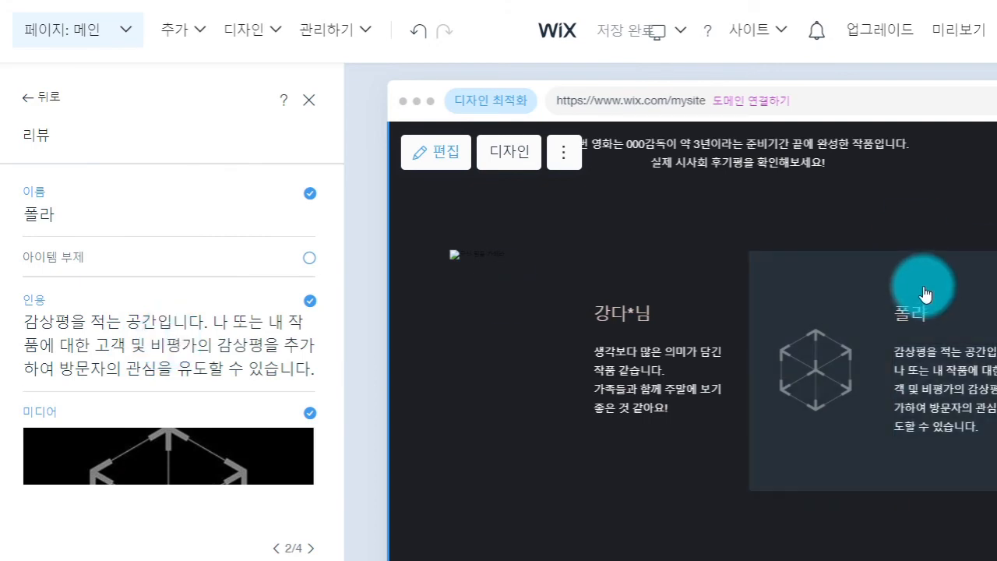
{"action": "scroll", "coordinate": [927, 293], "scroll_direction": "up", "scroll_amount": 3}
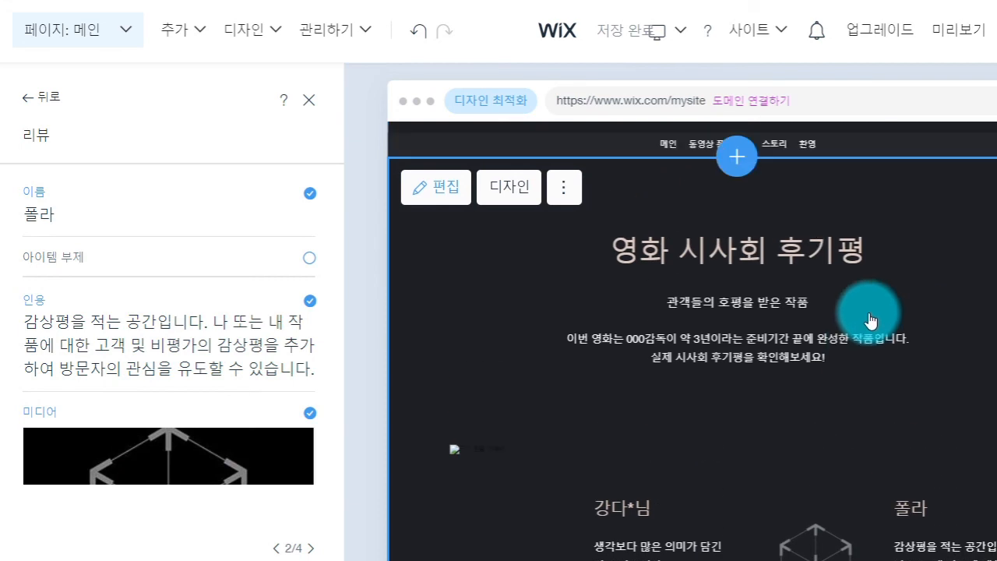
Step: Delete the 리뷰 section from the main page and confirm the deletion
{"action": "left_click", "coordinate": [938, 233]}
{"action": "left_click", "coordinate": [574, 195]}
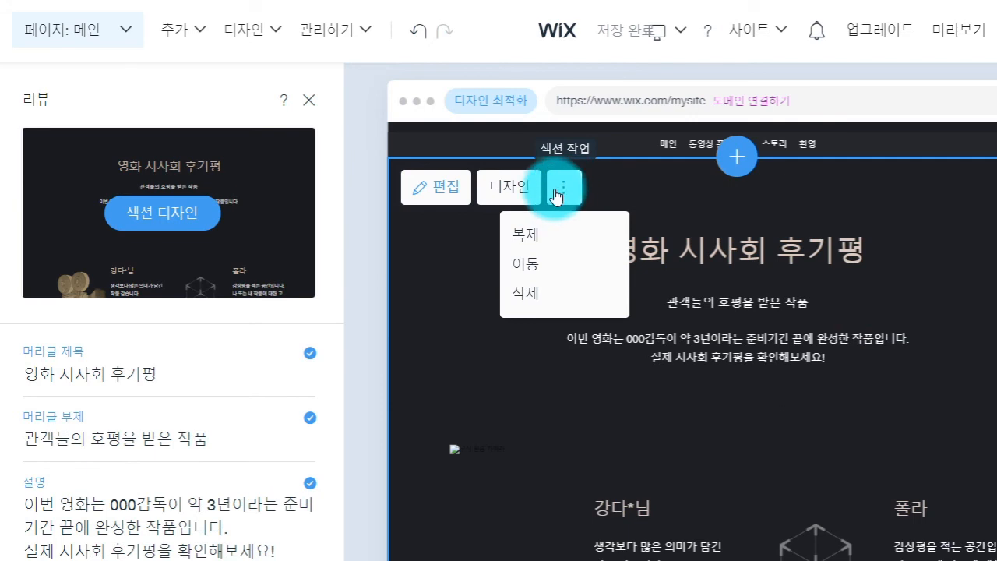
{"action": "left_click", "coordinate": [535, 294]}
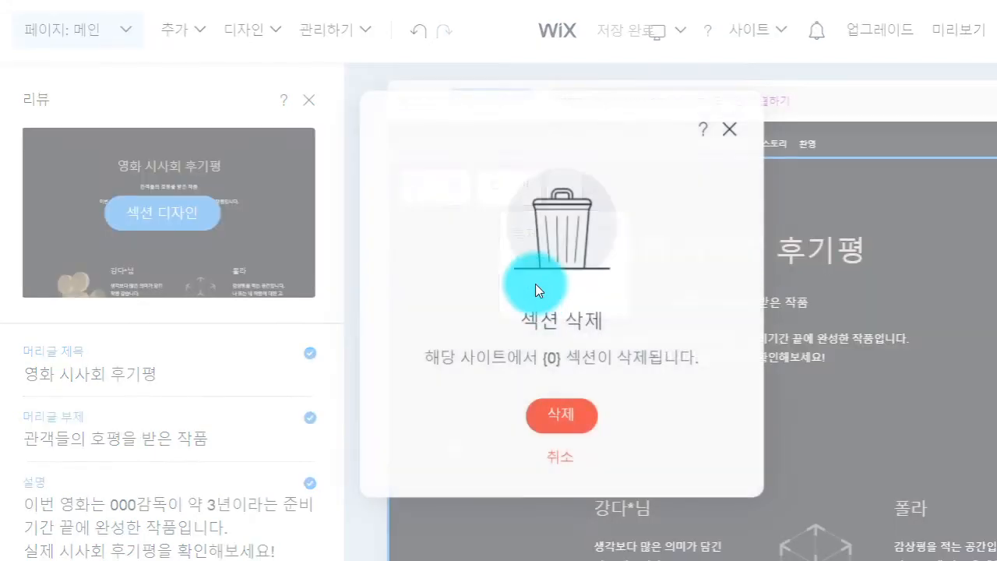
{"action": "left_click", "coordinate": [547, 418]}
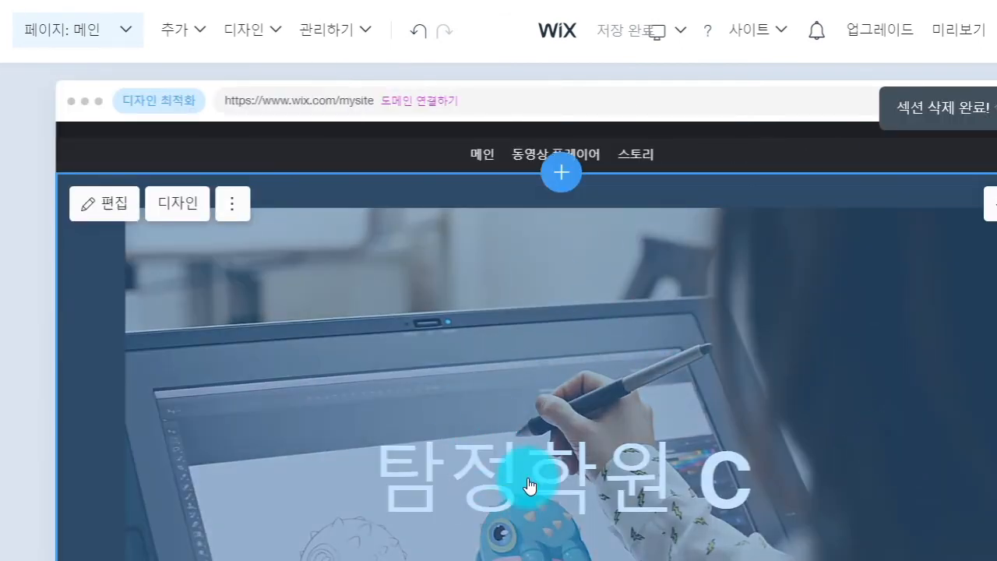
{"action": "scroll", "coordinate": [698, 358], "scroll_direction": "down", "scroll_amount": 3}
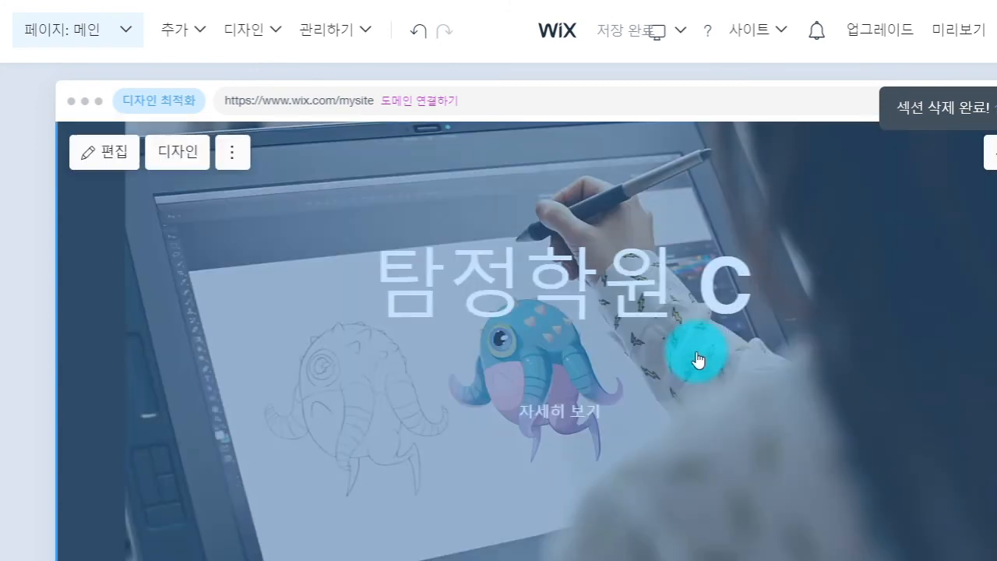
{"action": "scroll", "coordinate": [698, 371], "scroll_direction": "up", "scroll_amount": 4}
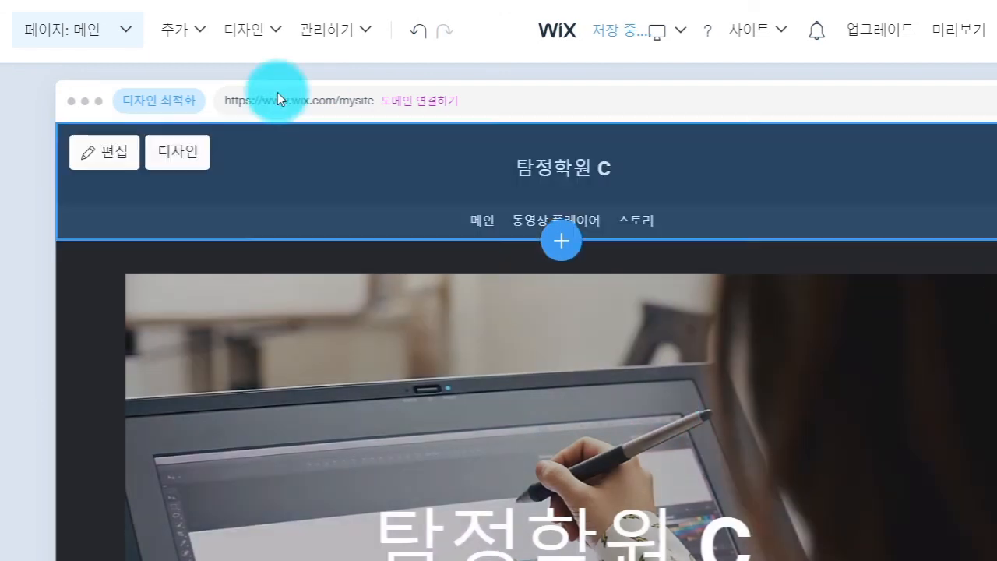
{"action": "left_click", "coordinate": [172, 31]}
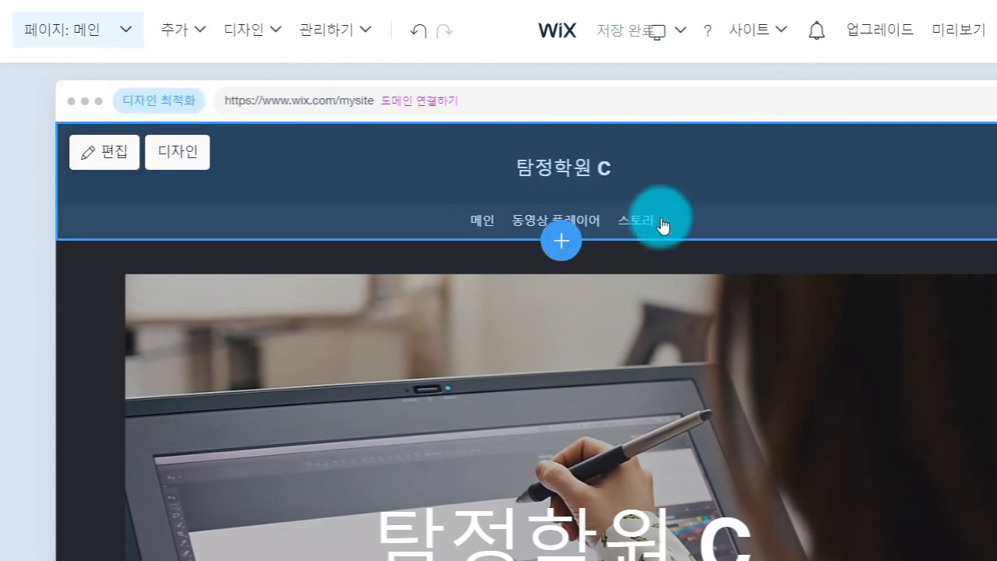
{"action": "scroll", "coordinate": [657, 343], "scroll_direction": "down", "scroll_amount": 3}
{"action": "scroll", "coordinate": [647, 330], "scroll_direction": "down", "scroll_amount": 10}
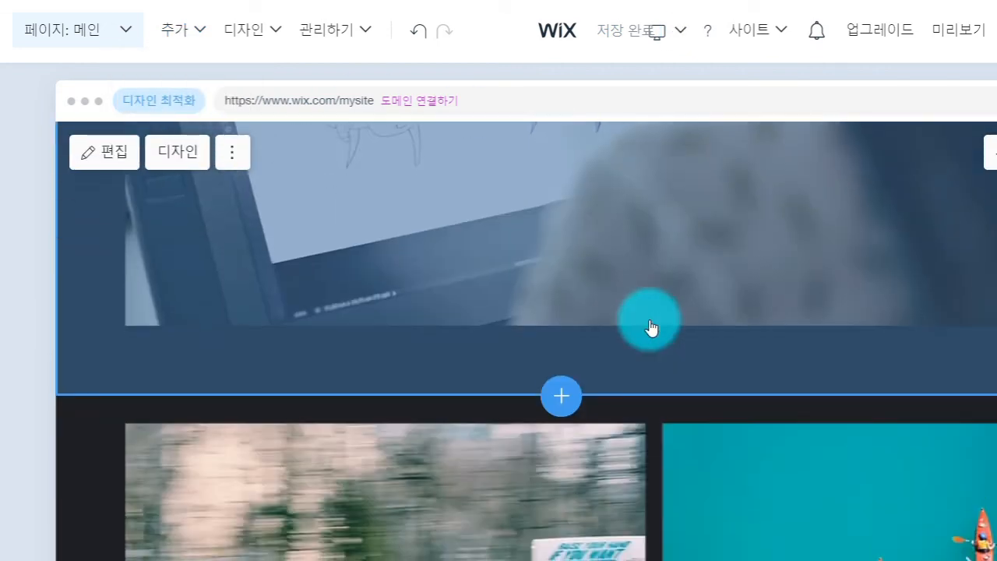
{"action": "scroll", "coordinate": [674, 337], "scroll_direction": "up", "scroll_amount": 12}
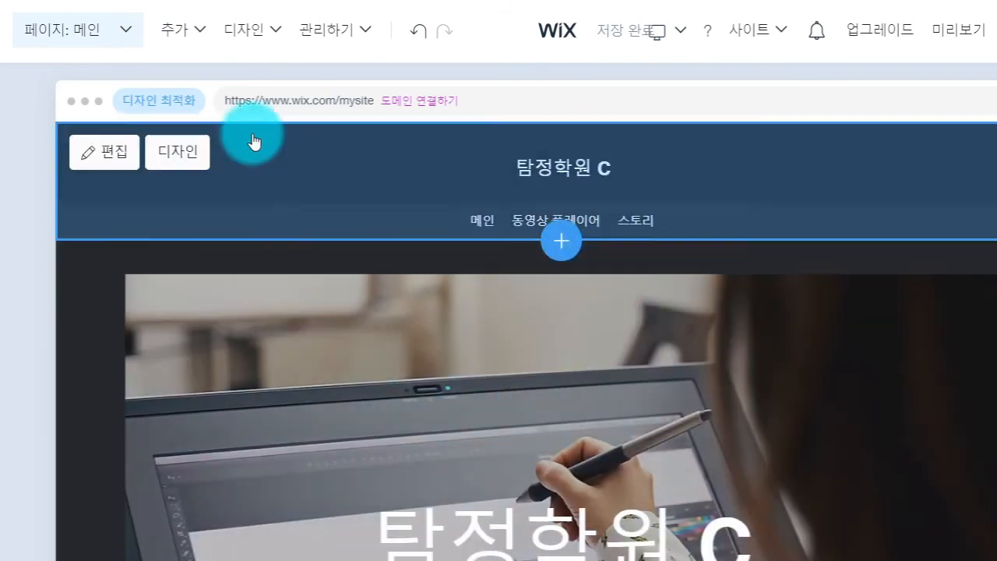
Step: Add a new page from the 출연 배우 category, using the 팀 소개 layout with large photos beside each member's name and description
{"action": "left_click", "coordinate": [181, 31]}
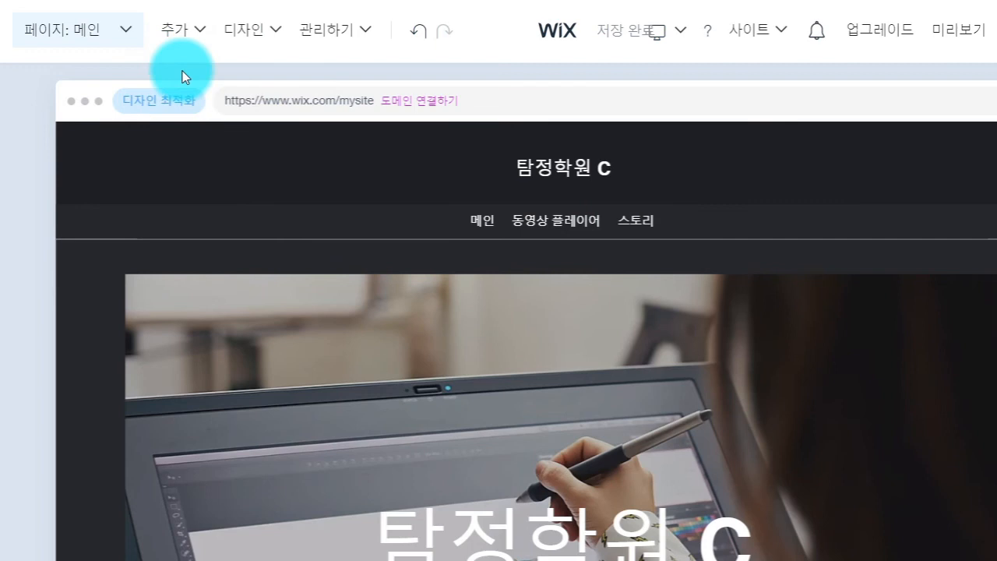
{"action": "mouse_move", "coordinate": [181, 37]}
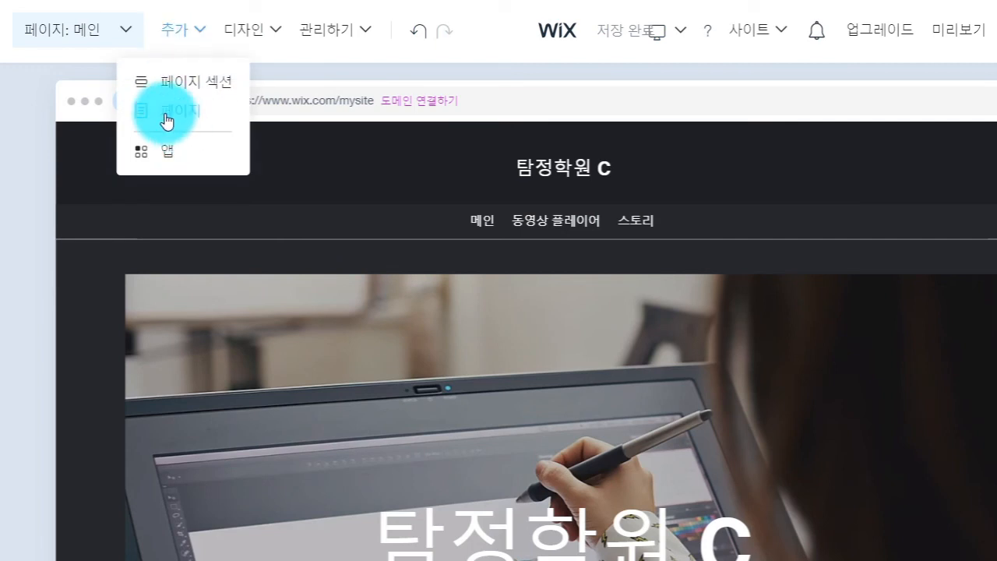
{"action": "left_click", "coordinate": [179, 117]}
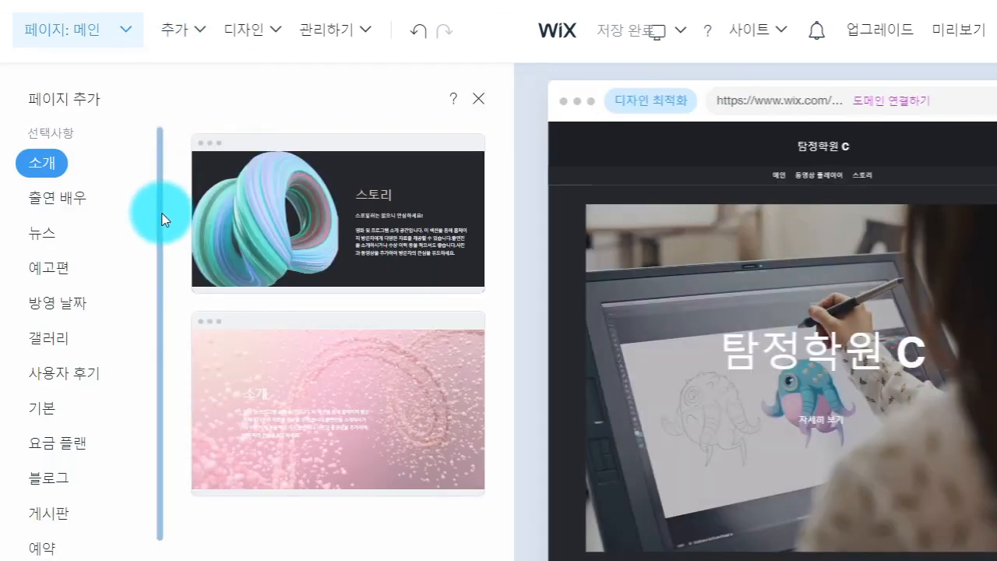
{"action": "left_click", "coordinate": [33, 204]}
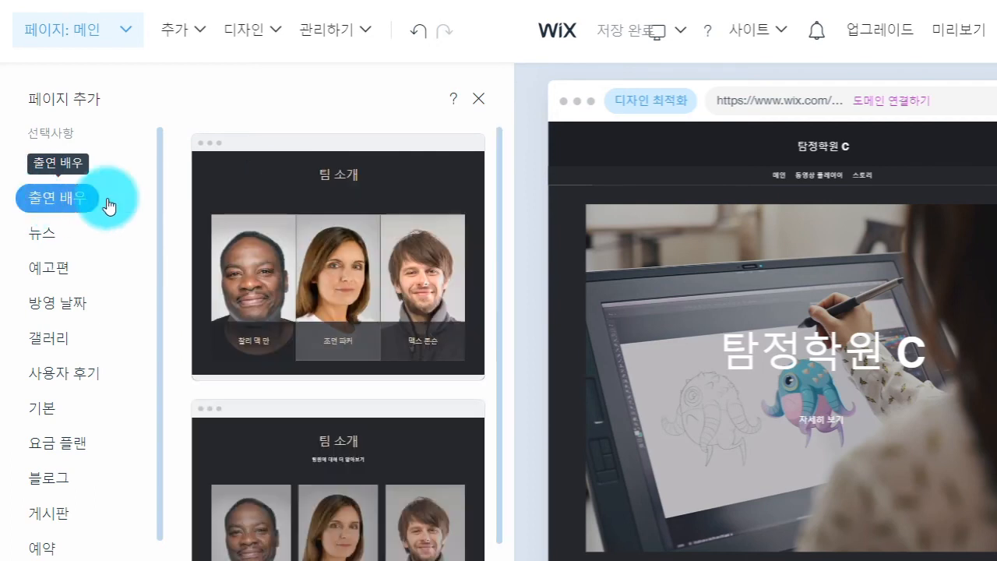
{"action": "scroll", "coordinate": [352, 336], "scroll_direction": "down", "scroll_amount": 5}
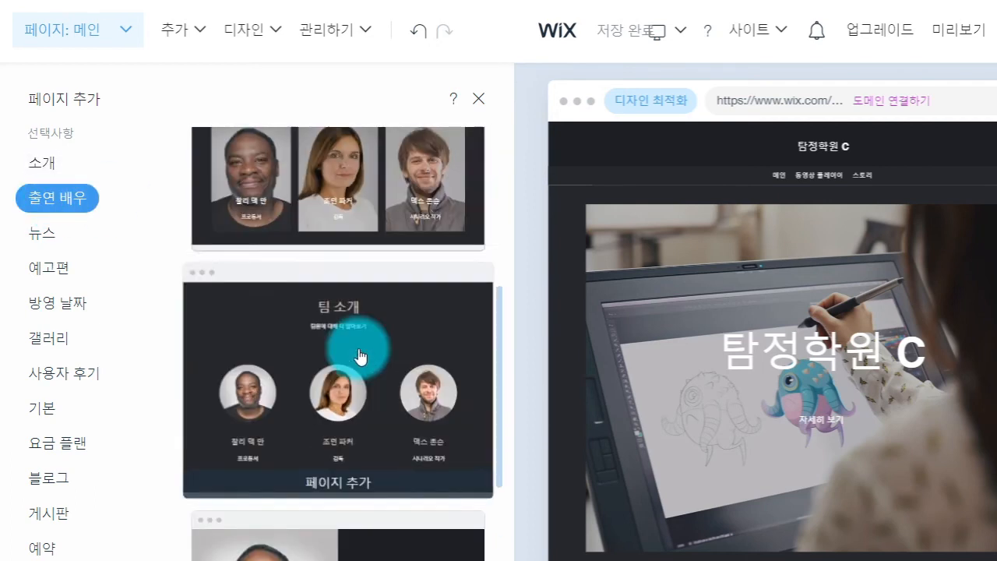
{"action": "scroll", "coordinate": [382, 392], "scroll_direction": "down", "scroll_amount": 3}
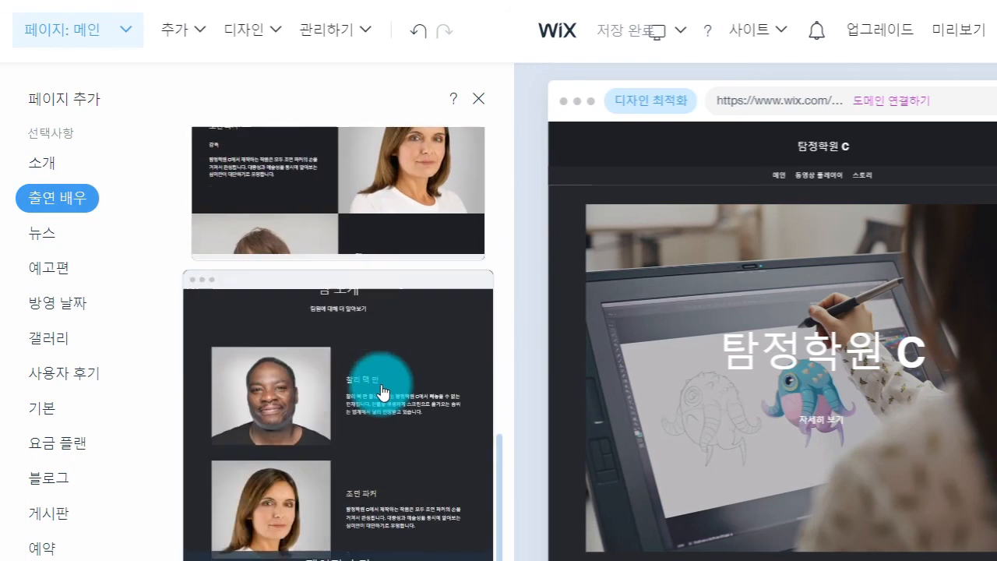
{"action": "scroll", "coordinate": [384, 392], "scroll_direction": "down", "scroll_amount": 3}
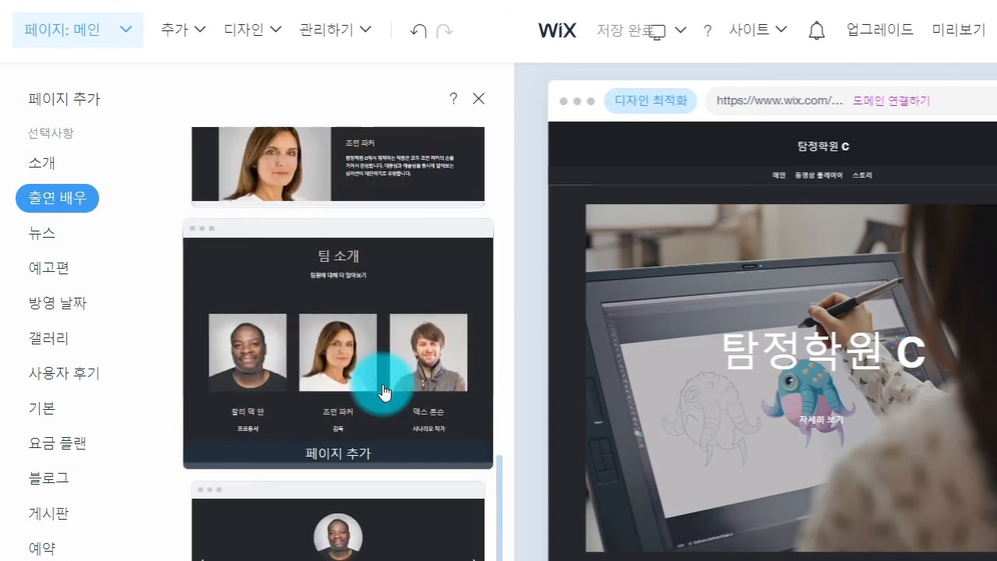
{"action": "scroll", "coordinate": [385, 394], "scroll_direction": "down", "scroll_amount": 1}
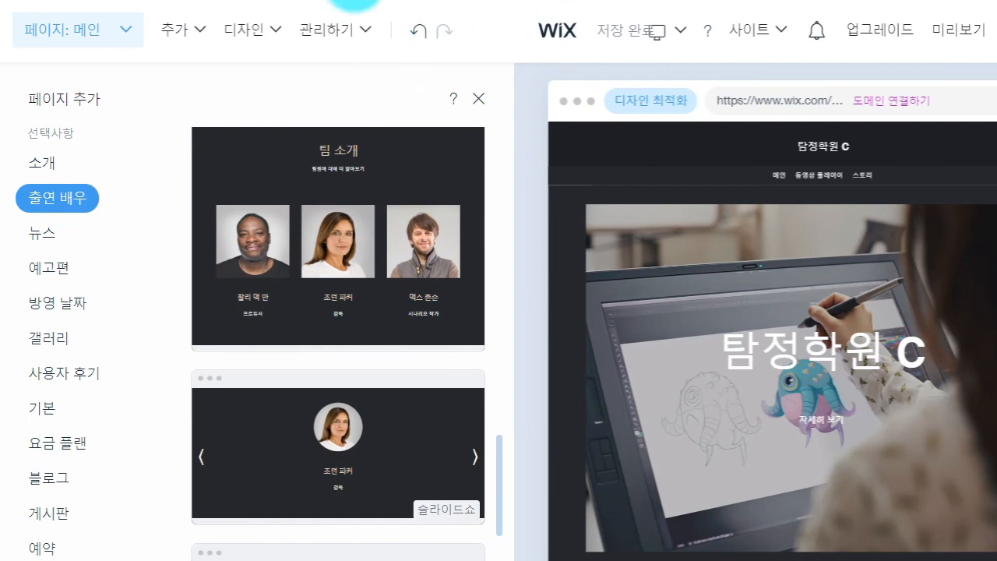
{"action": "scroll", "coordinate": [356, 334], "scroll_direction": "down", "scroll_amount": 3}
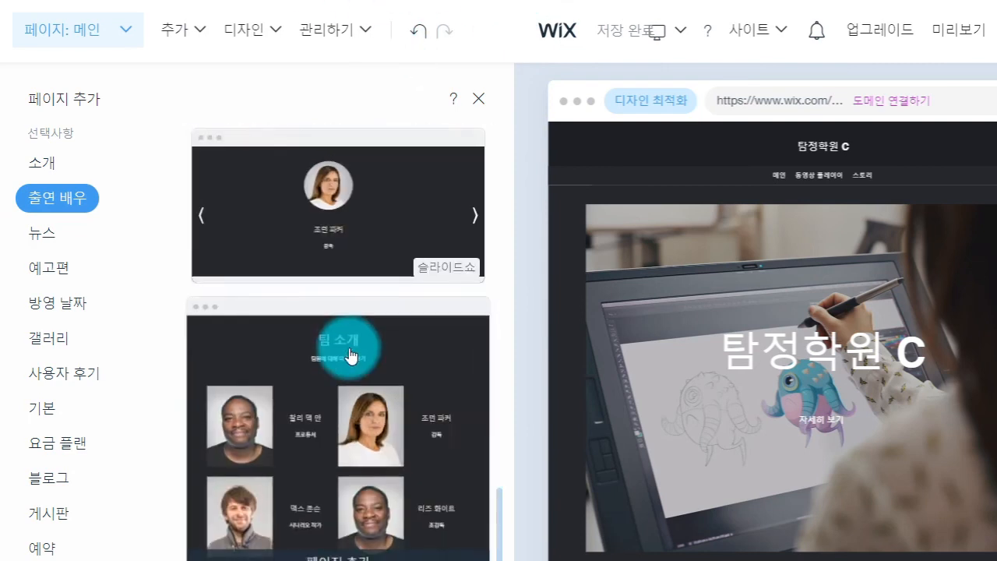
{"action": "scroll", "coordinate": [363, 402], "scroll_direction": "down", "scroll_amount": 5}
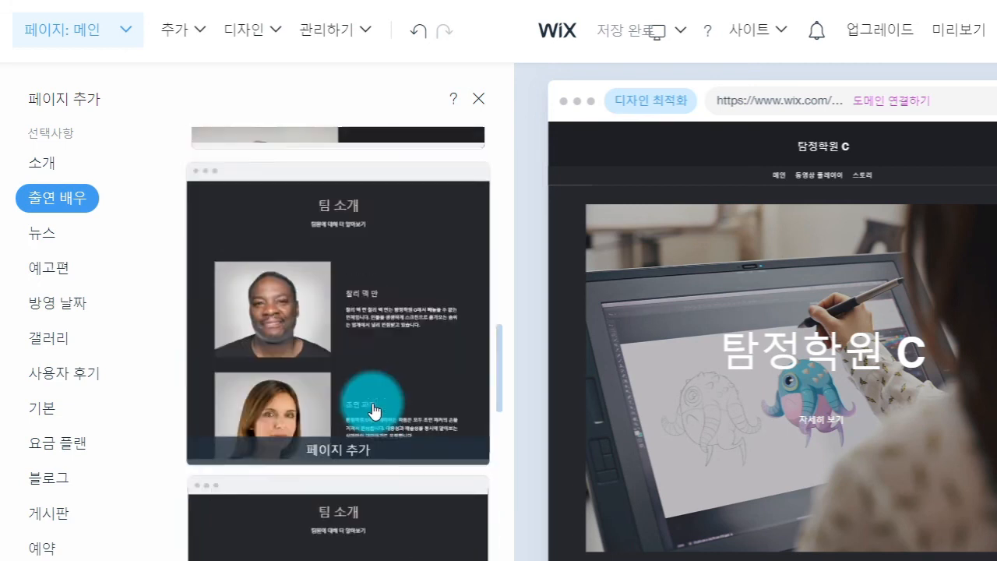
{"action": "left_click", "coordinate": [347, 352]}
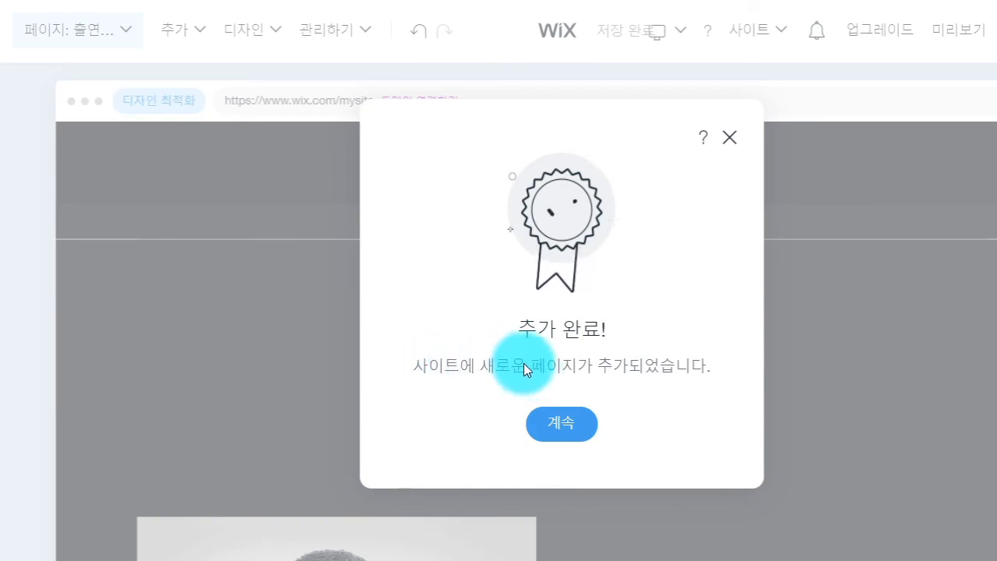
{"action": "left_click", "coordinate": [562, 425]}
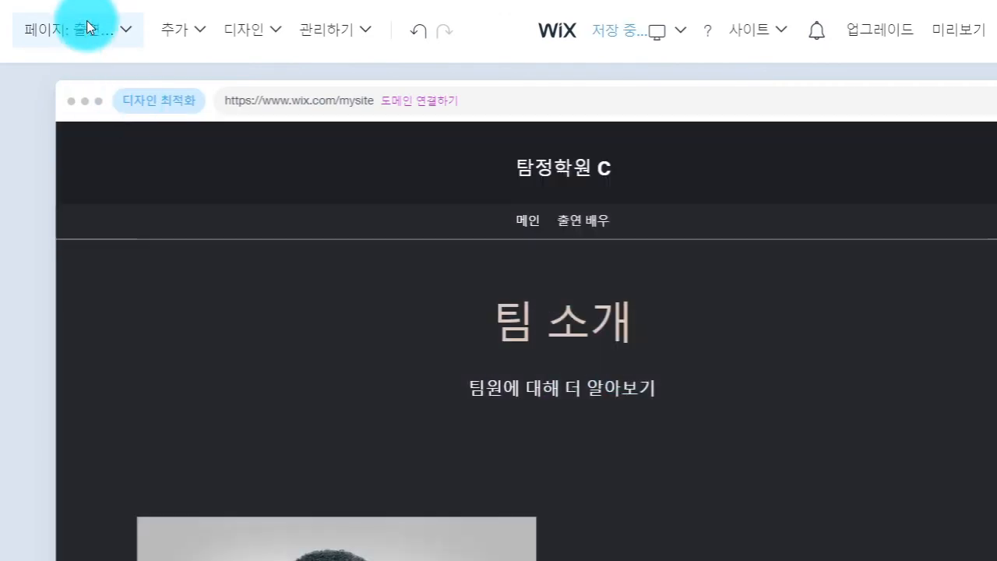
Step: Check the site's page list, and look through the main page in the site preview
{"action": "left_click", "coordinate": [134, 38]}
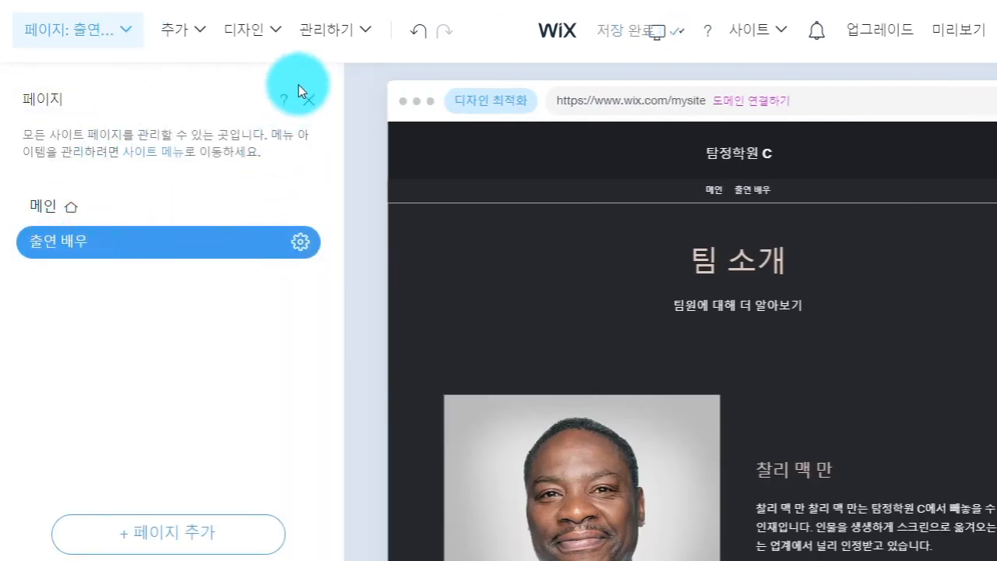
{"action": "left_click", "coordinate": [310, 102]}
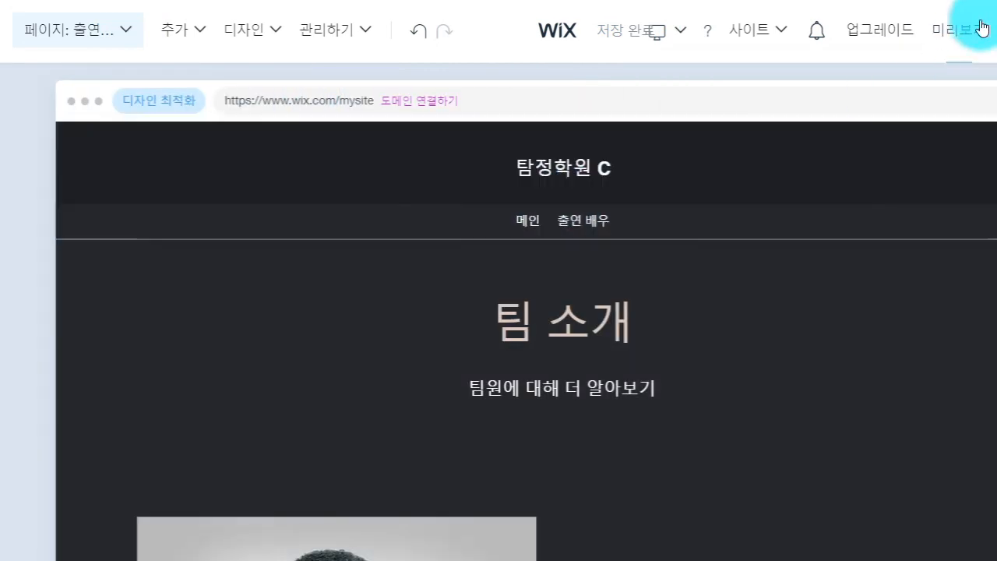
{"action": "left_click", "coordinate": [941, 45]}
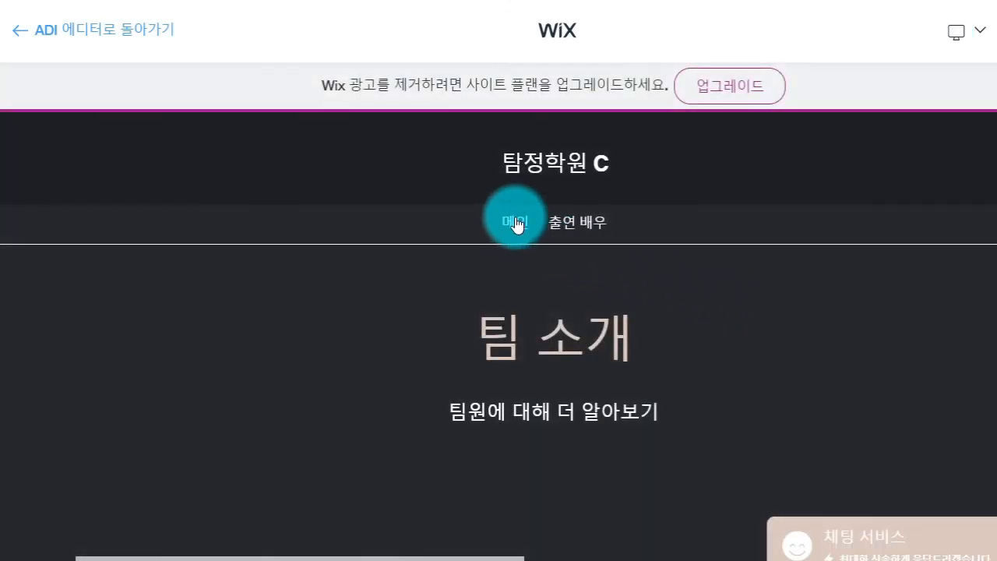
{"action": "left_click", "coordinate": [516, 225]}
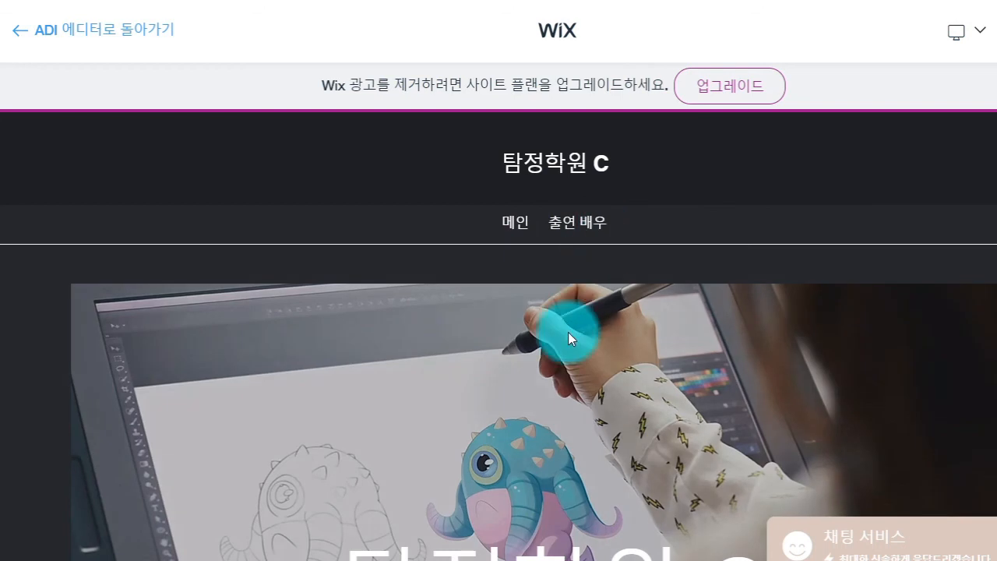
{"action": "scroll", "coordinate": [577, 363], "scroll_direction": "down", "scroll_amount": 5}
{"action": "scroll", "coordinate": [578, 367], "scroll_direction": "down", "scroll_amount": 10}
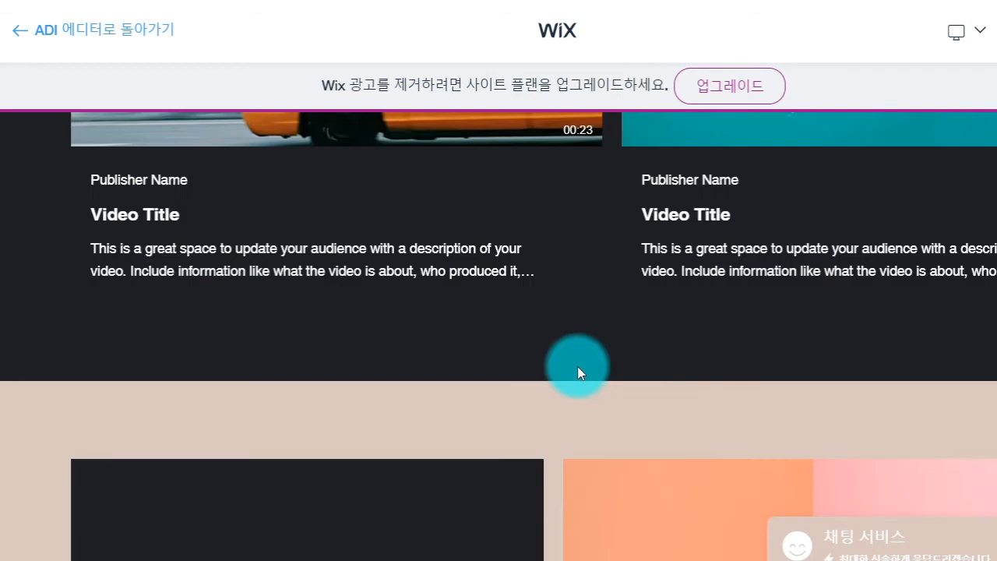
{"action": "scroll", "coordinate": [579, 372], "scroll_direction": "up", "scroll_amount": 5}
{"action": "scroll", "coordinate": [579, 372], "scroll_direction": "up", "scroll_amount": 10}
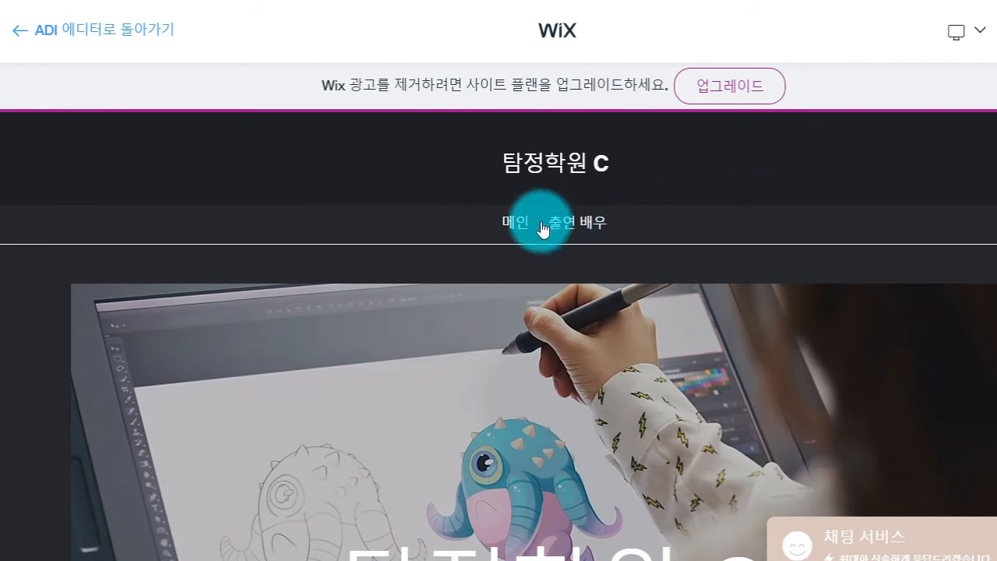
Step: Look through the 출연 배우 page in the site preview and return to the ADI editor
{"action": "left_click", "coordinate": [585, 226]}
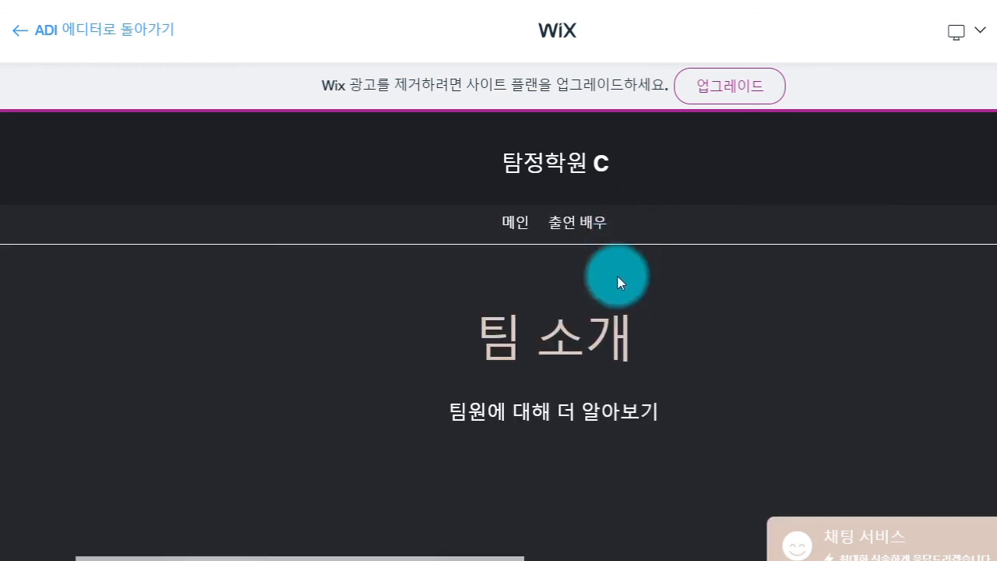
{"action": "scroll", "coordinate": [617, 302], "scroll_direction": "down", "scroll_amount": 10}
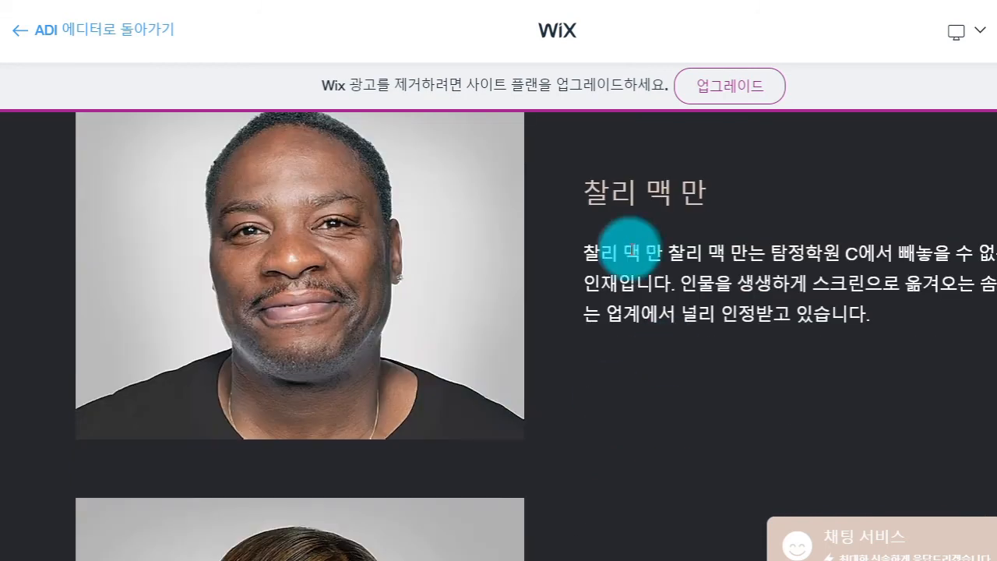
{"action": "scroll", "coordinate": [657, 357], "scroll_direction": "up", "scroll_amount": 10}
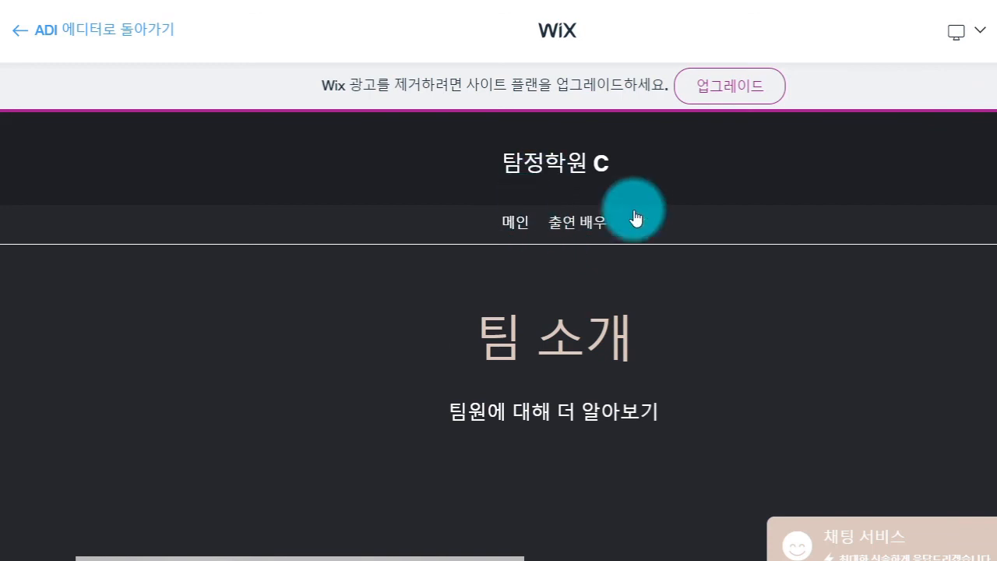
{"action": "left_click", "coordinate": [98, 37]}
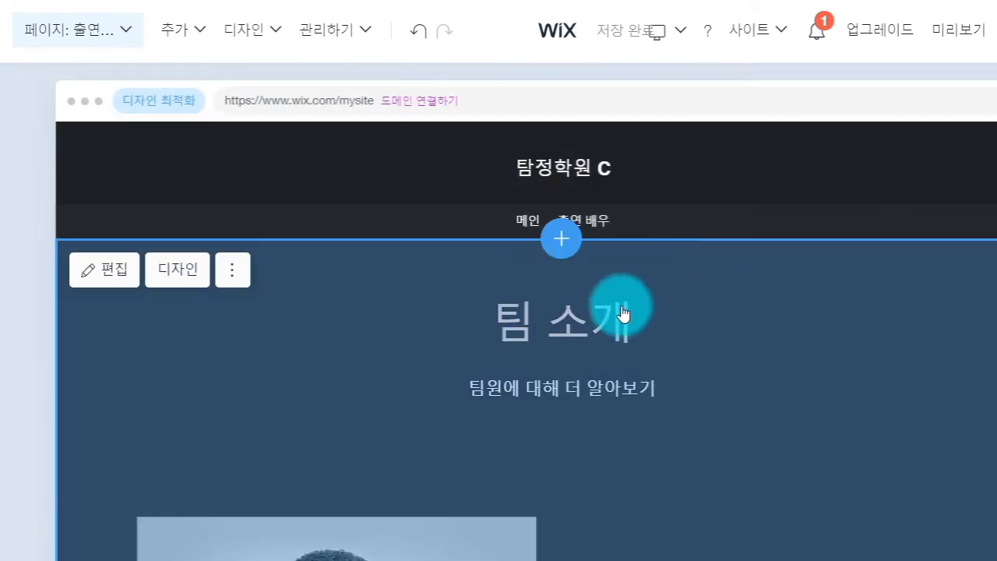
Step: Change the 머리글 제목 of the 출연 배우 page's team section to "배우 소개"
{"action": "left_click", "coordinate": [123, 279]}
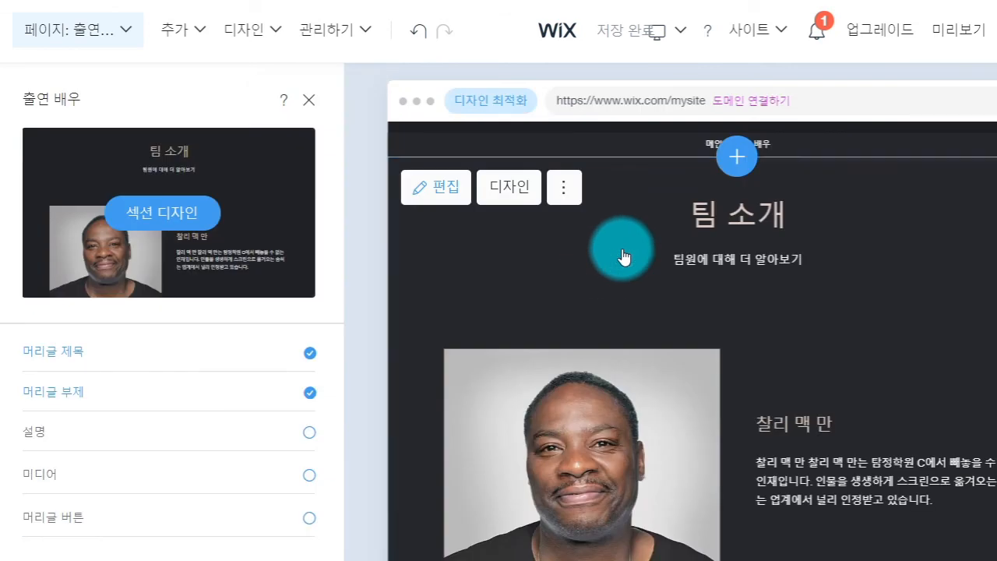
{"action": "left_click", "coordinate": [123, 369]}
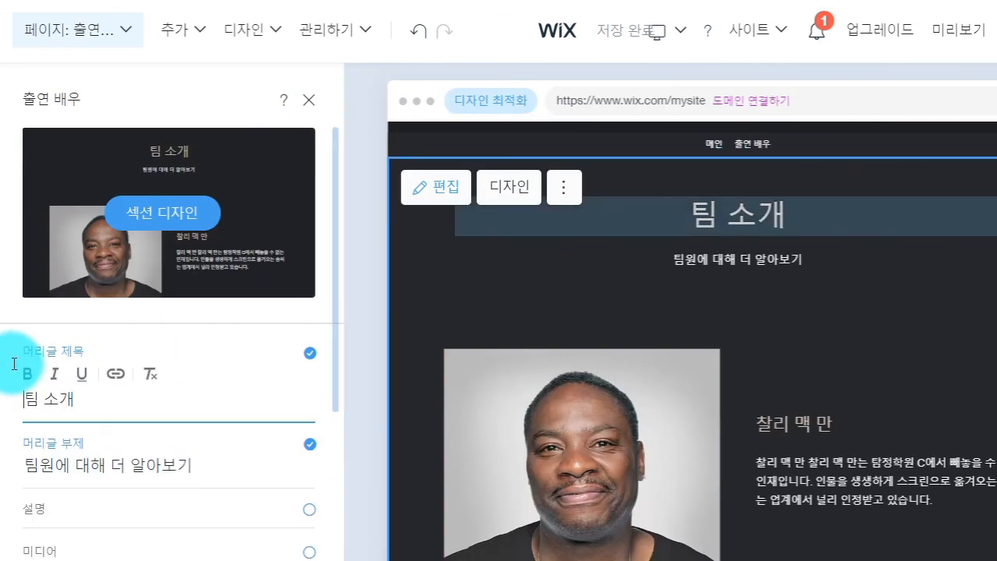
{"action": "left_click_drag", "start_coordinate": [111, 401], "coordinate": [2, 412]}
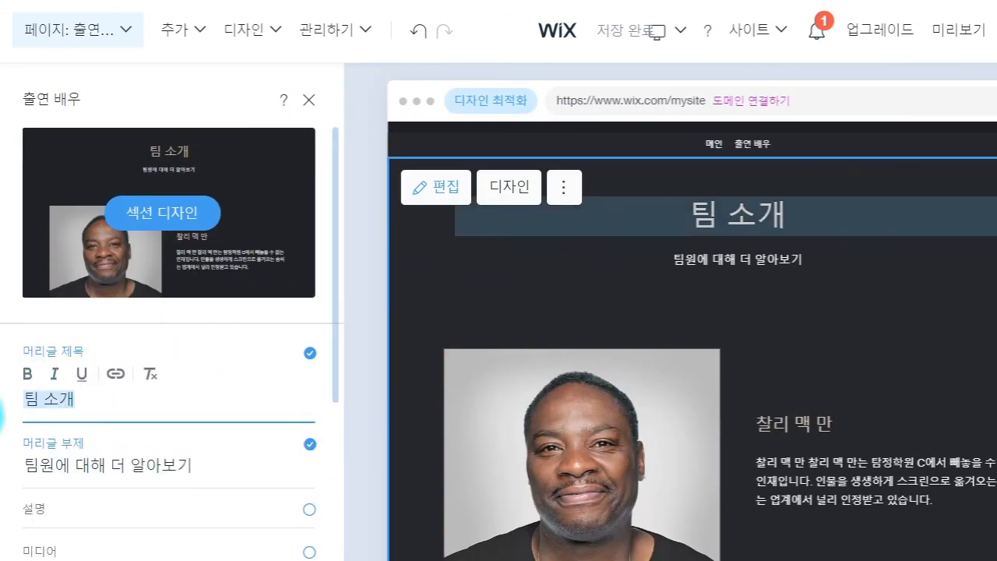
{"action": "type", "text": "ㅂㅐ"}
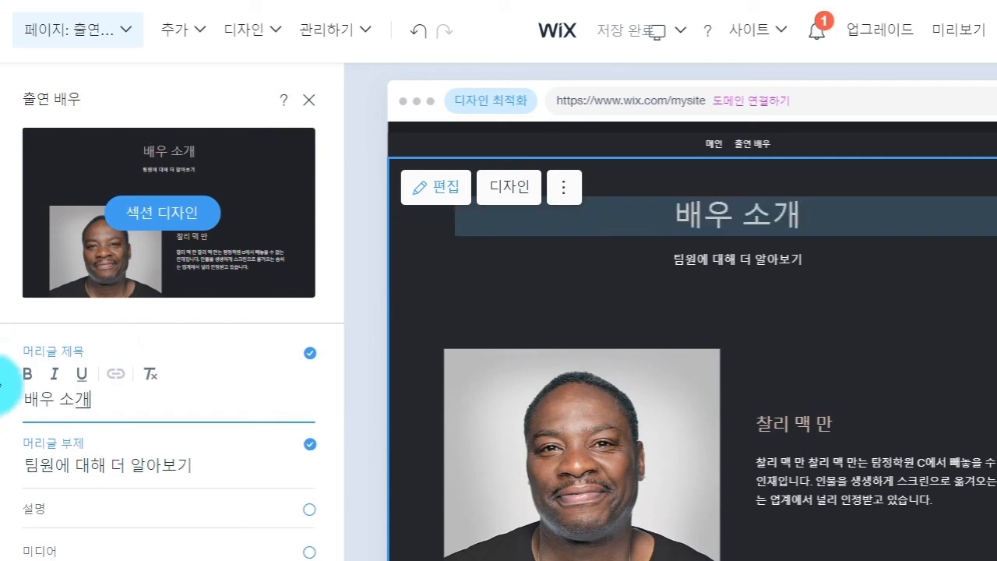
Step: Change the 머리글 부제 of the team section to "탐정학원 C의 출연진을 소개합니다."
{"action": "left_click", "coordinate": [215, 467]}
{"action": "left_click", "coordinate": [201, 436]}
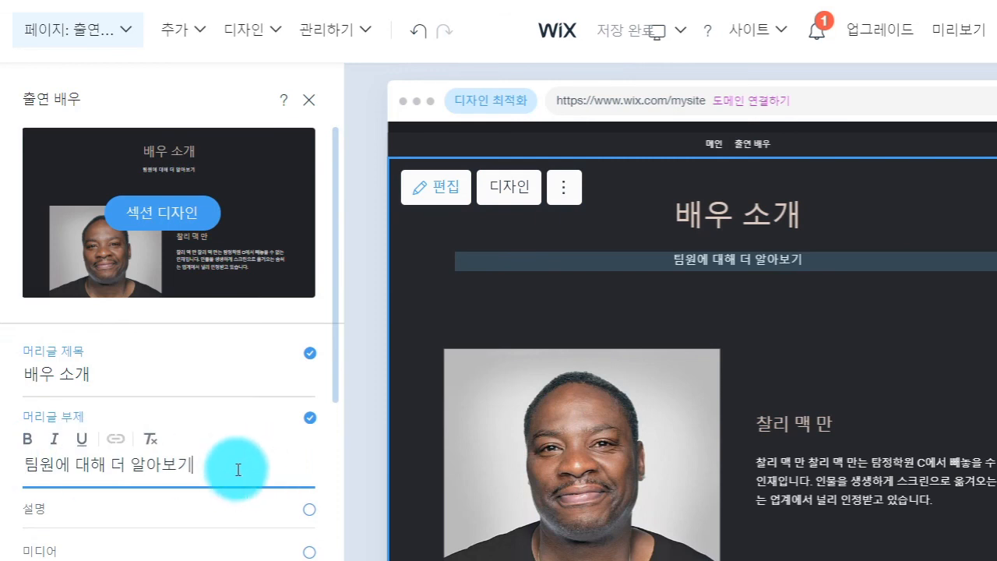
{"action": "key", "text": "BackSpace"}
{"action": "key", "text": "BackSpace"}
{"action": "key", "text": "BackSpace"}
{"action": "key", "text": "BackSpace"}
{"action": "key", "text": "BackSpace"}
{"action": "key", "text": "BackSpace"}
{"action": "key", "text": "BackSpace"}
{"action": "key", "text": "BackSpace"}
{"action": "key", "text": "BackSpace"}
{"action": "key", "text": "BackSpace"}
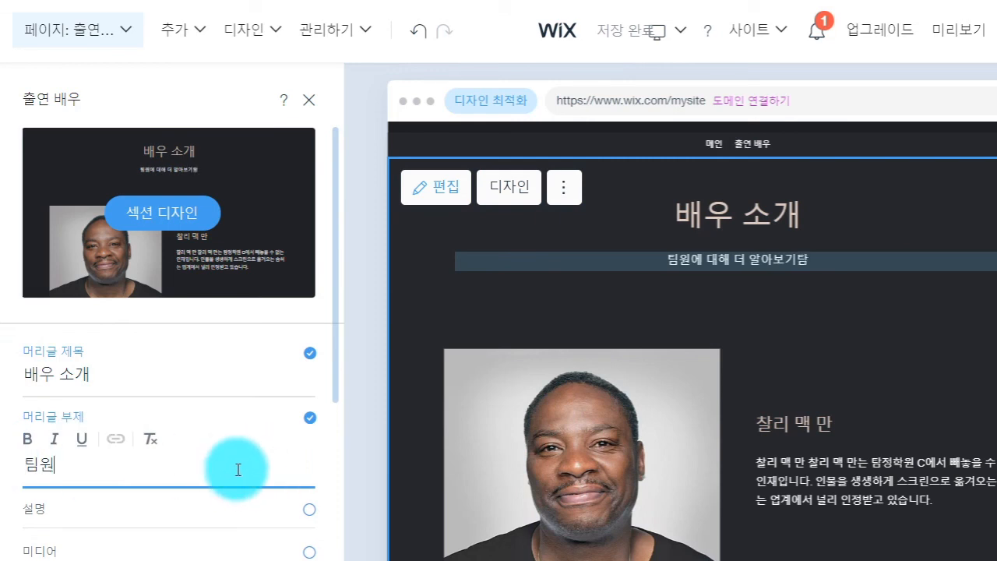
{"action": "type", "text": "탐정학원 C "}
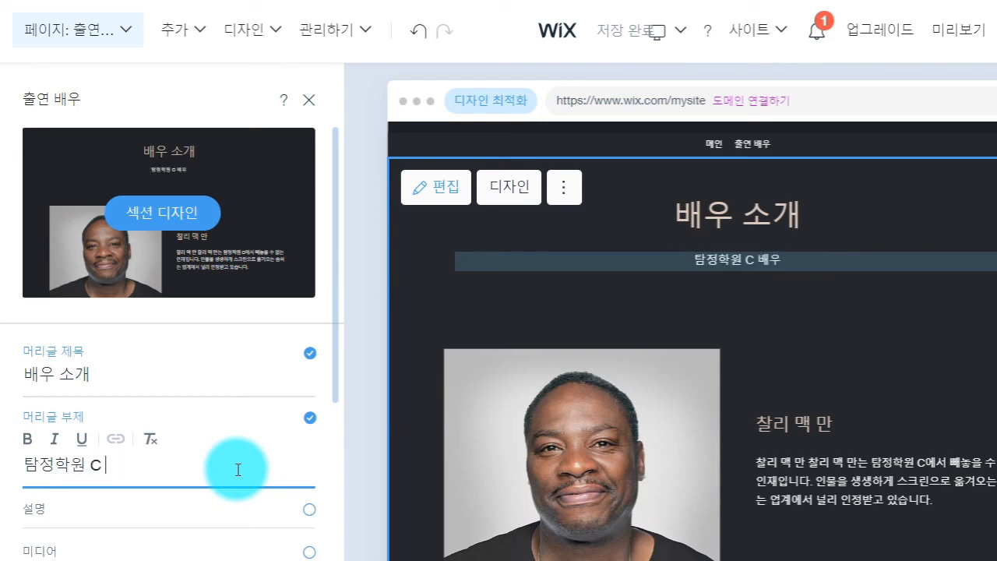
{"action": "type", "text": "예"}
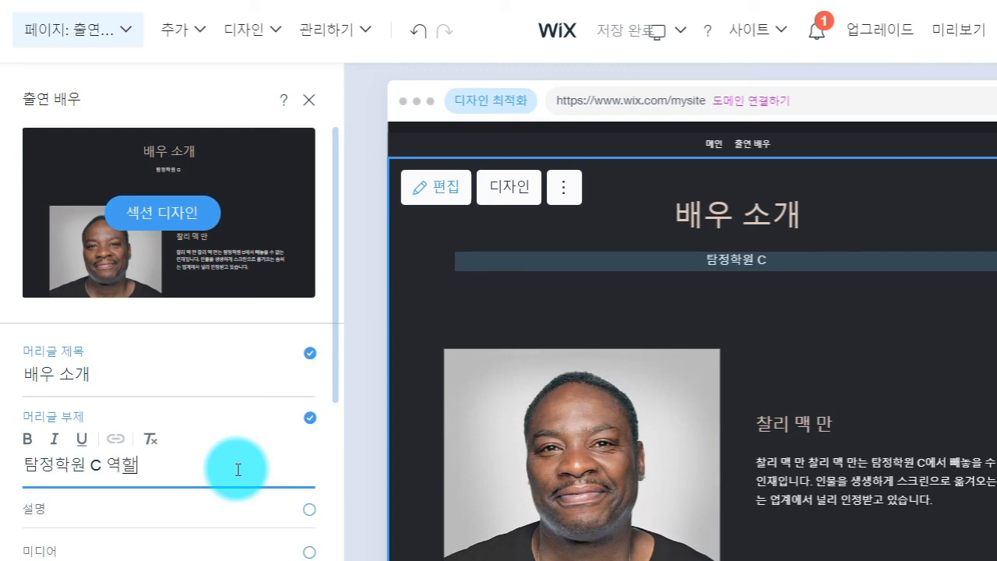
{"action": "key", "text": "BackSpace"}
{"action": "key", "text": "BackSpace"}
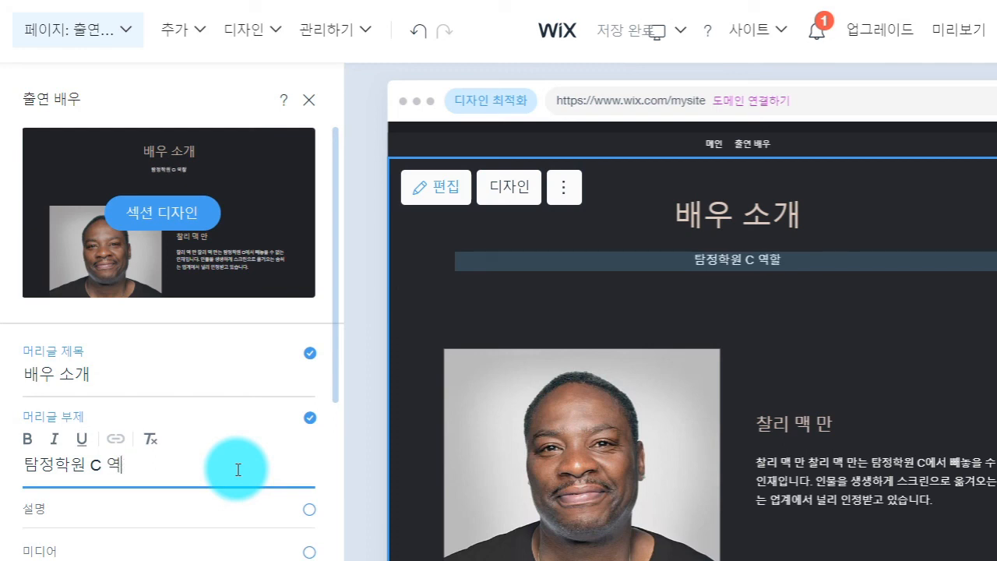
{"action": "type", "text": "의"}
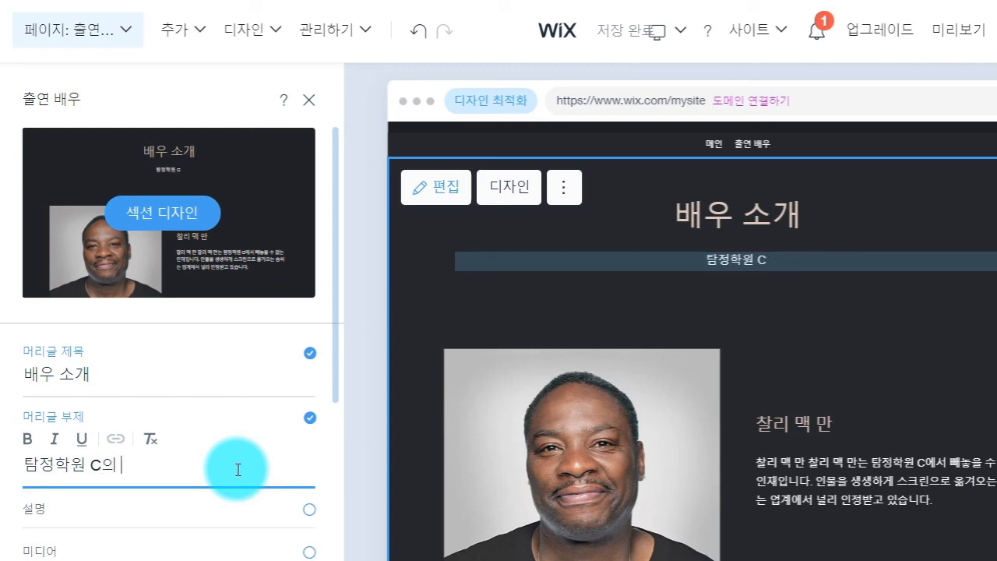
{"action": "type", "text": " 출연진을 쇠"}
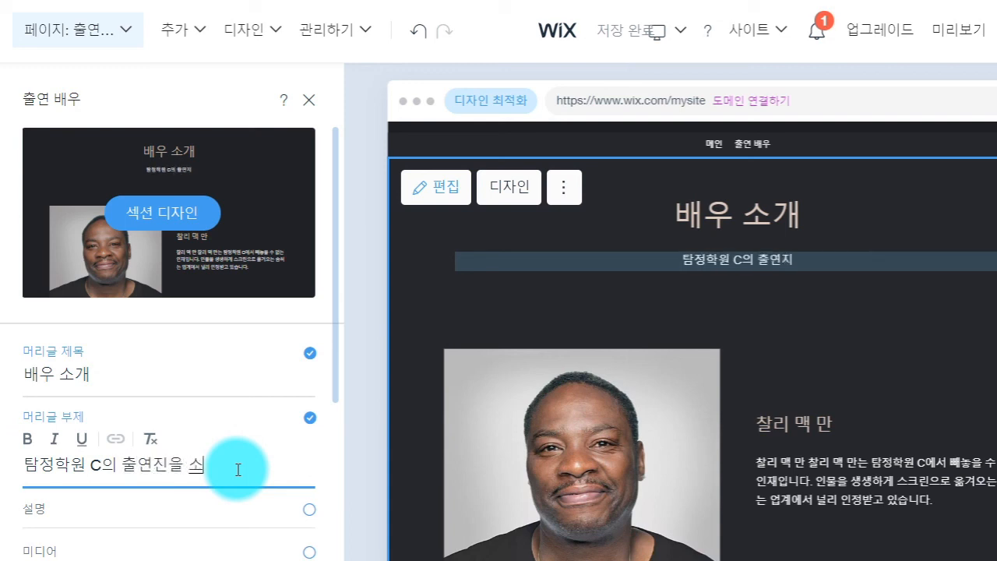
{"action": "key", "text": "BackSpace"}
{"action": "type", "text": "소개합니다."}
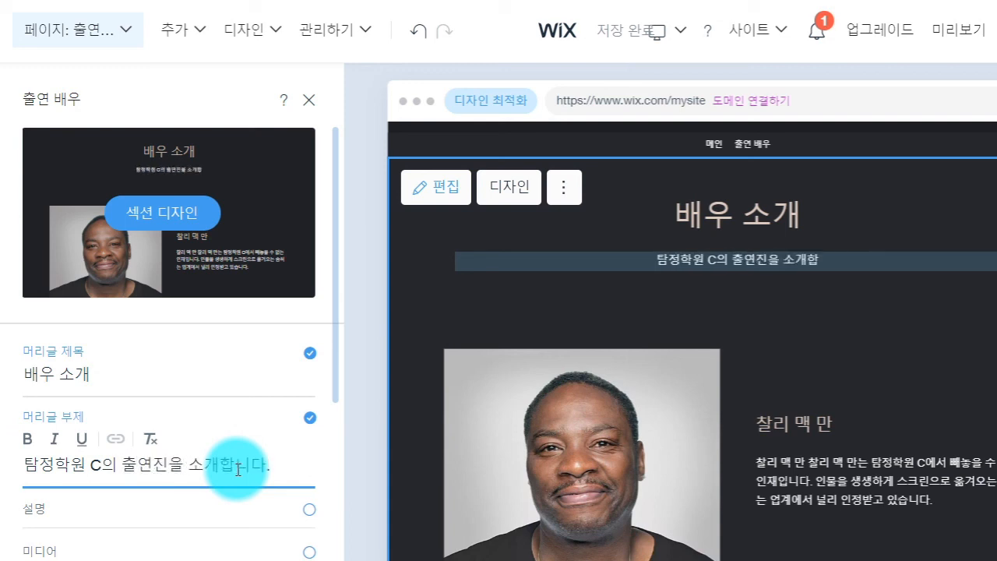
Step: Add a fourth item to the team section's 목록 아이템 and check the new member on the page
{"action": "scroll", "coordinate": [190, 450], "scroll_direction": "down", "scroll_amount": 3}
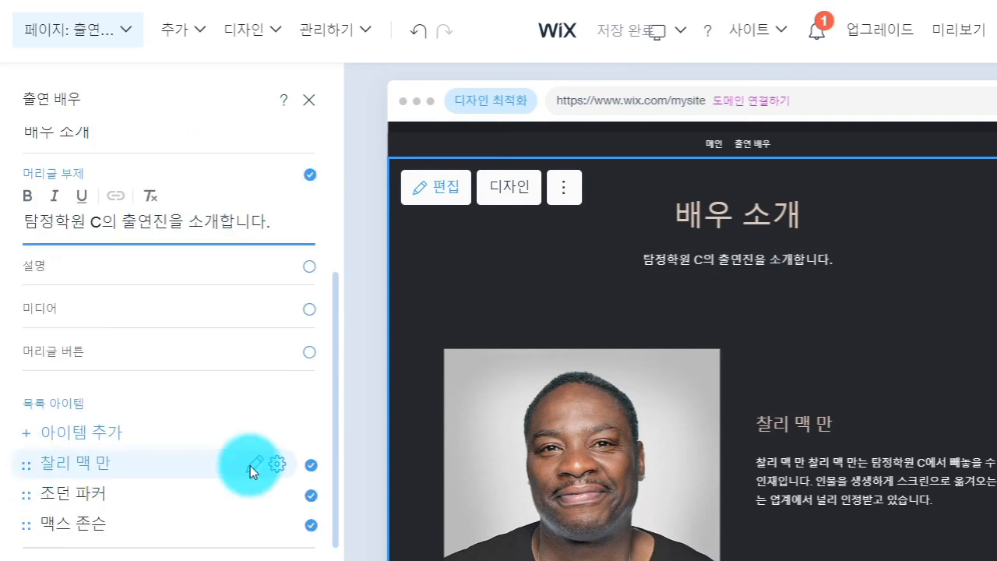
{"action": "scroll", "coordinate": [82, 452], "scroll_direction": "down", "scroll_amount": 1}
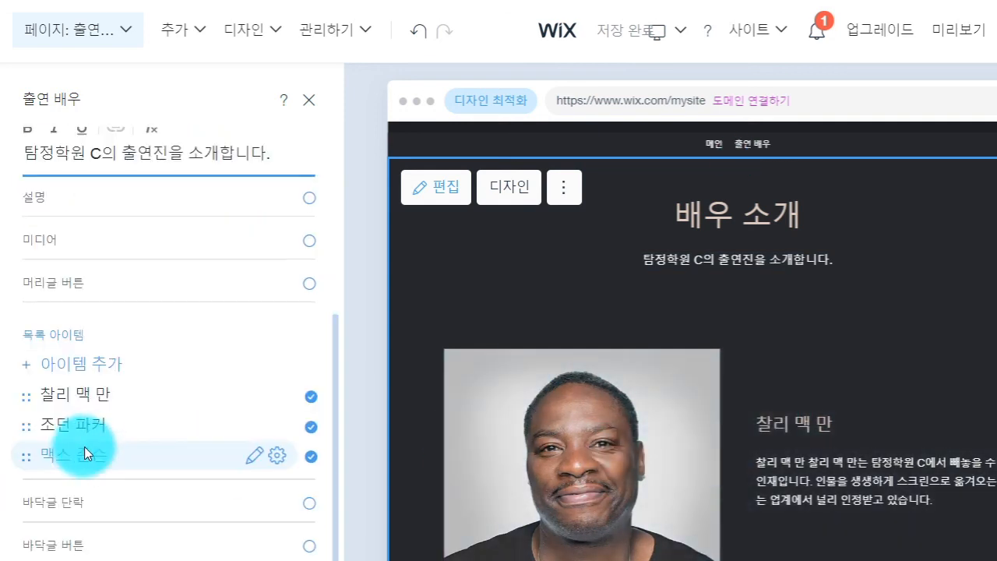
{"action": "left_click", "coordinate": [51, 377]}
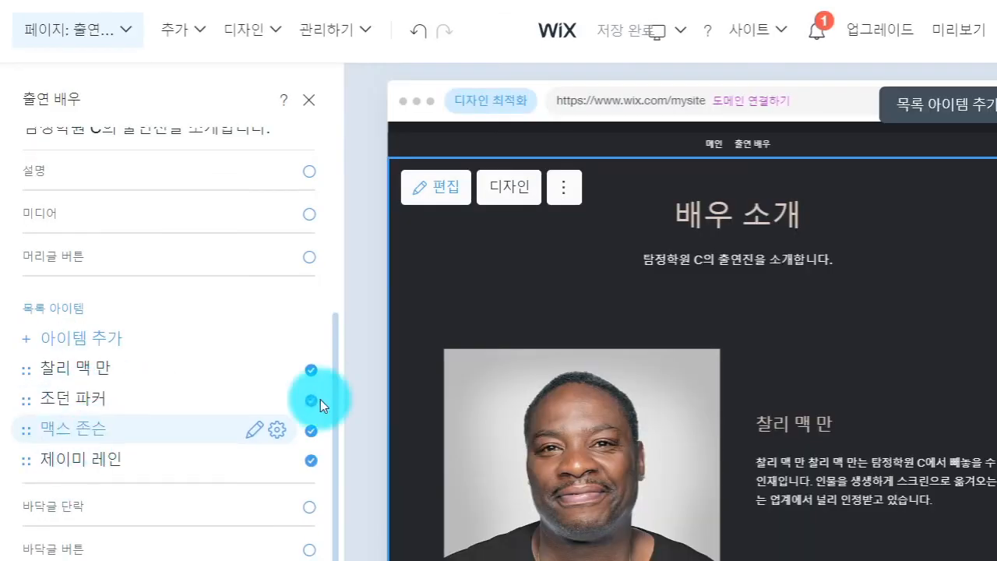
{"action": "scroll", "coordinate": [826, 343], "scroll_direction": "down", "scroll_amount": 1}
{"action": "scroll", "coordinate": [712, 416], "scroll_direction": "down", "scroll_amount": 5}
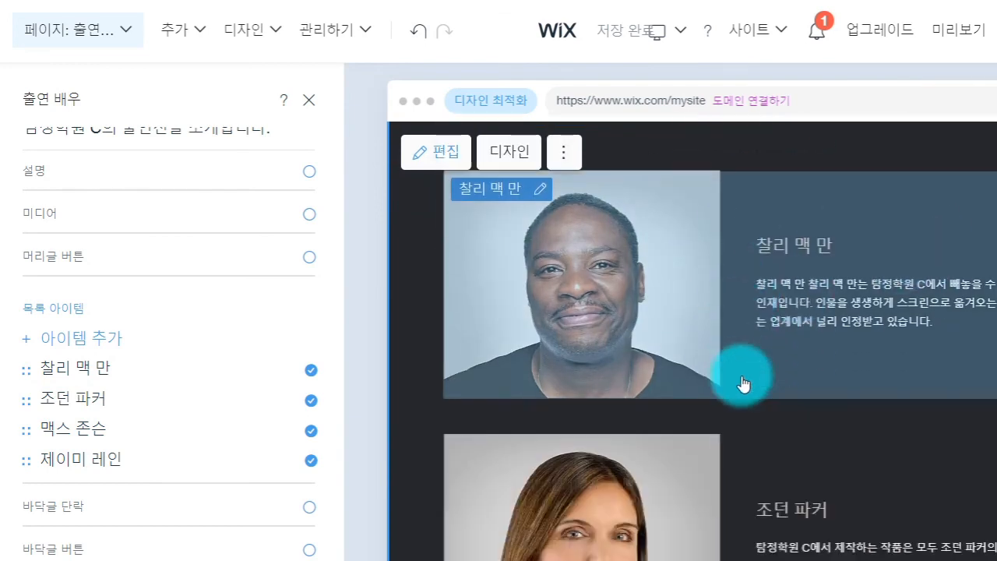
{"action": "scroll", "coordinate": [718, 411], "scroll_direction": "down", "scroll_amount": 2}
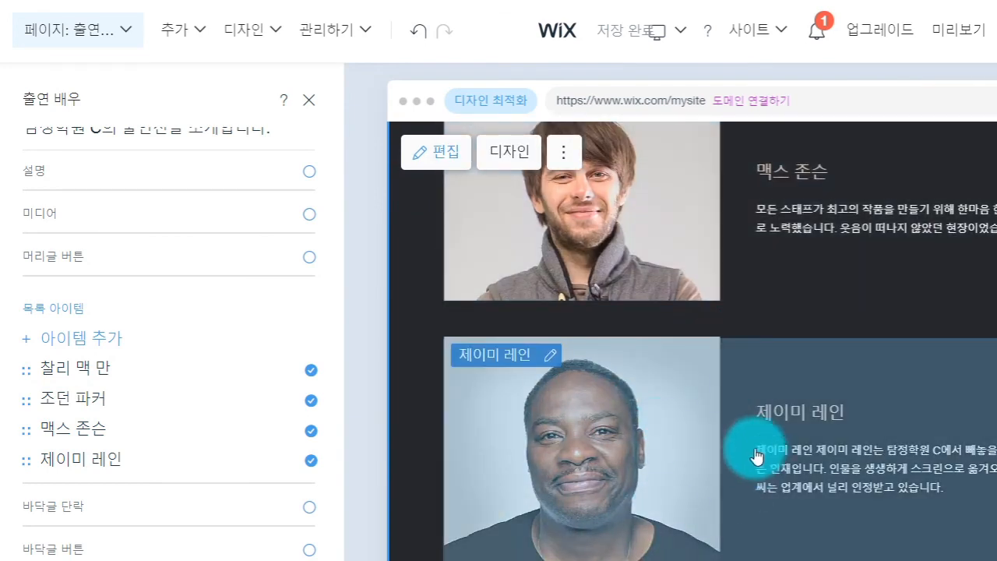
{"action": "scroll", "coordinate": [741, 445], "scroll_direction": "down", "scroll_amount": 1}
Step: Add a fifth item to the team section's 목록 아이템 and review the extended member list on the page
{"action": "left_click", "coordinate": [85, 340]}
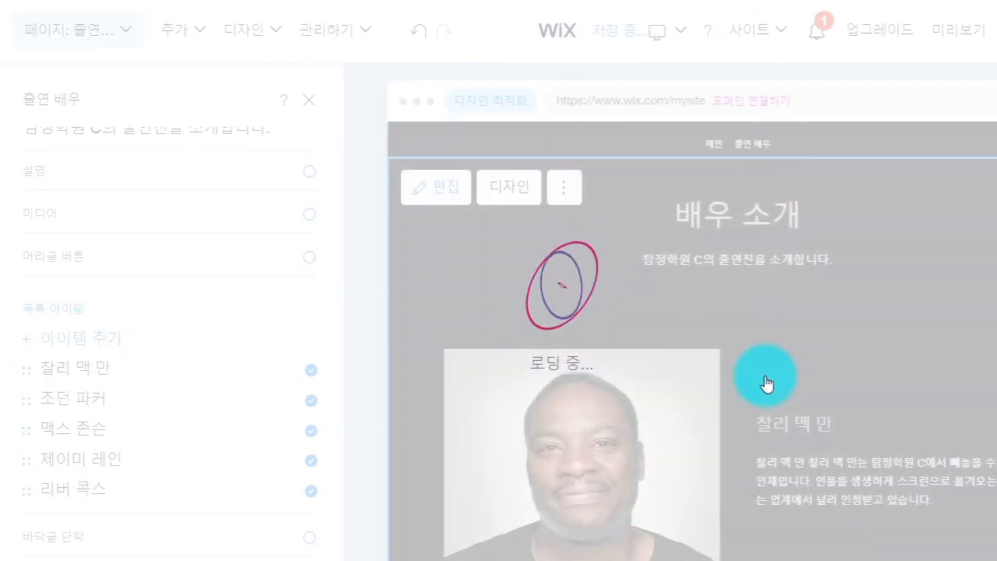
{"action": "scroll", "coordinate": [766, 382], "scroll_direction": "down", "scroll_amount": 9}
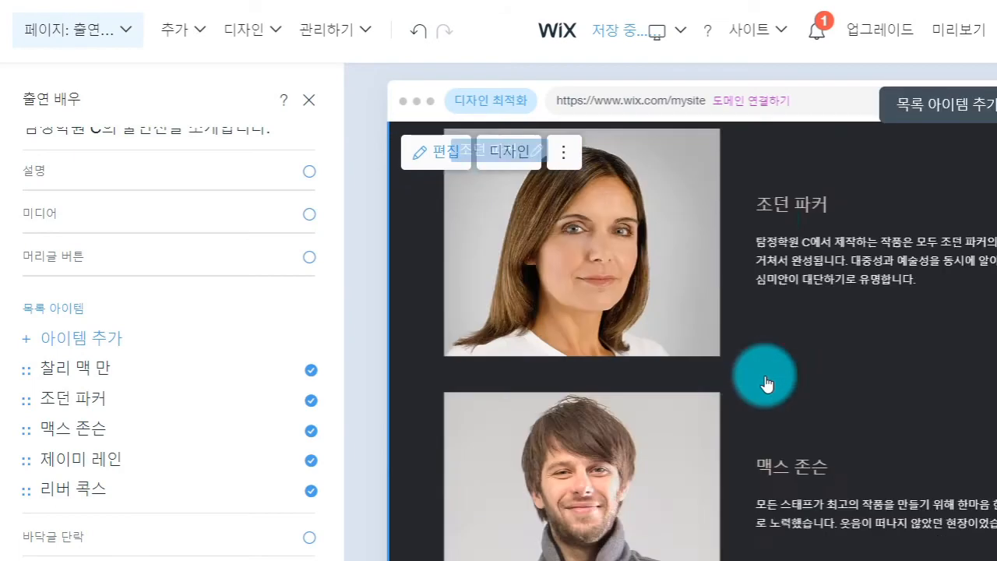
{"action": "scroll", "coordinate": [768, 384], "scroll_direction": "down", "scroll_amount": 5}
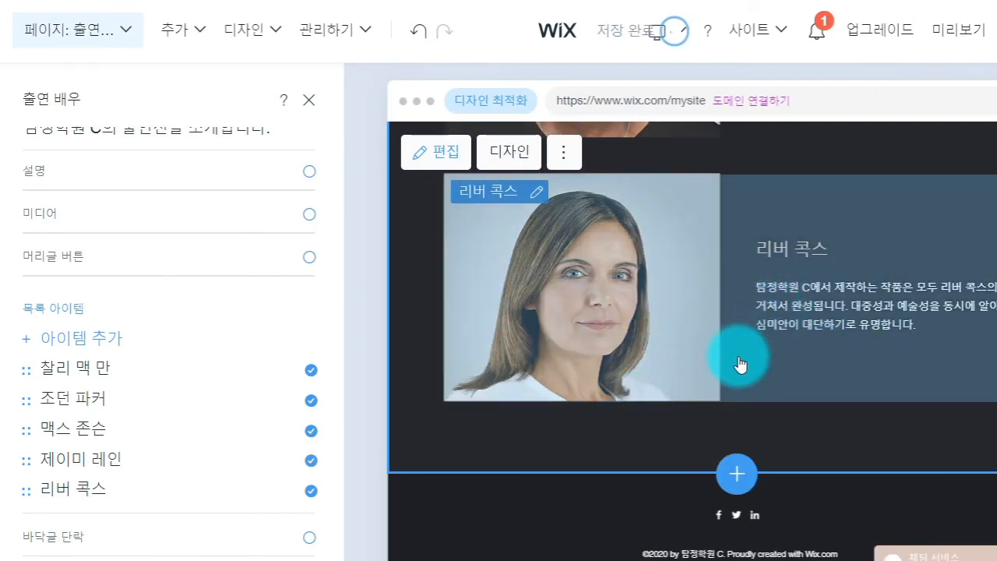
{"action": "scroll", "coordinate": [741, 365], "scroll_direction": "up", "scroll_amount": 4}
{"action": "scroll", "coordinate": [741, 364], "scroll_direction": "up", "scroll_amount": 10}
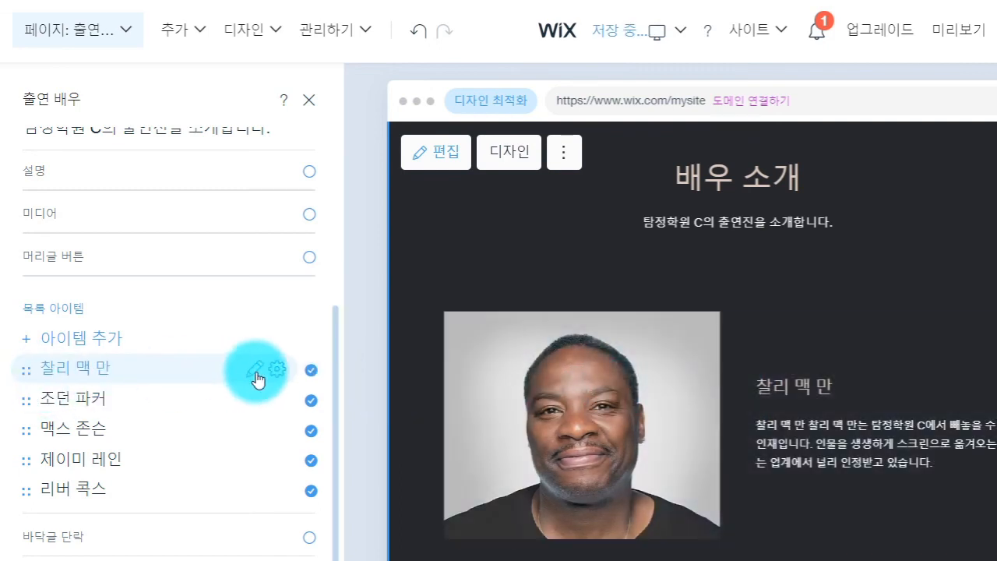
Step: Open the first list item for editing and change its 이름 to "이순재 님"
{"action": "left_click", "coordinate": [256, 377]}
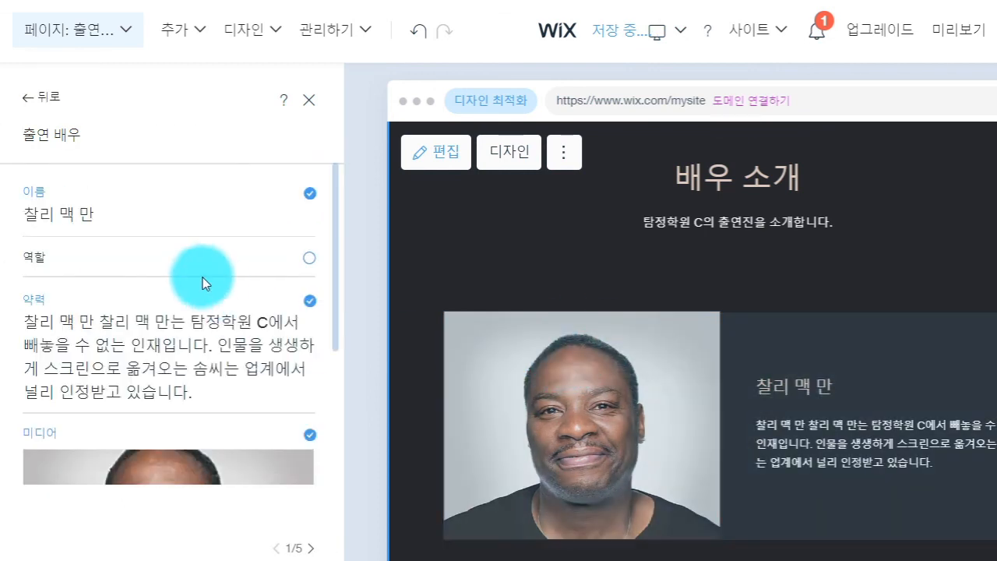
{"action": "left_click", "coordinate": [137, 211]}
{"action": "triple_click", "coordinate": [125, 222]}
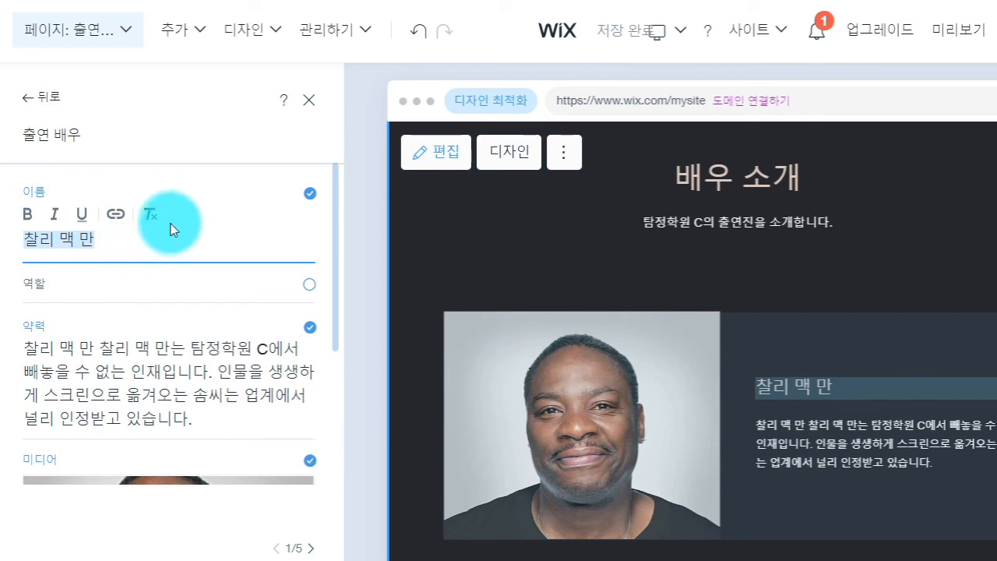
{"action": "type", "text": "잇"}
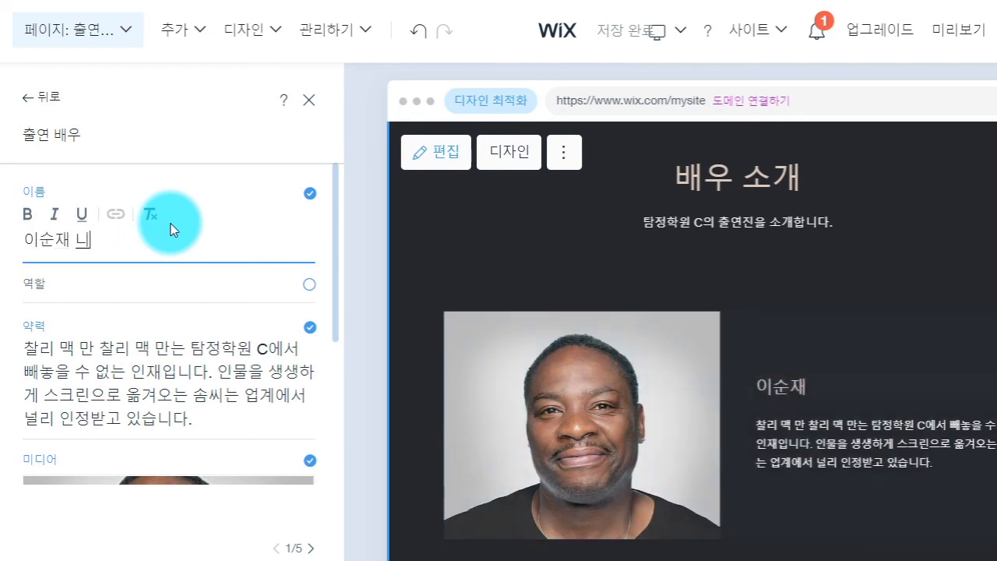
{"action": "type", "text": "님"}
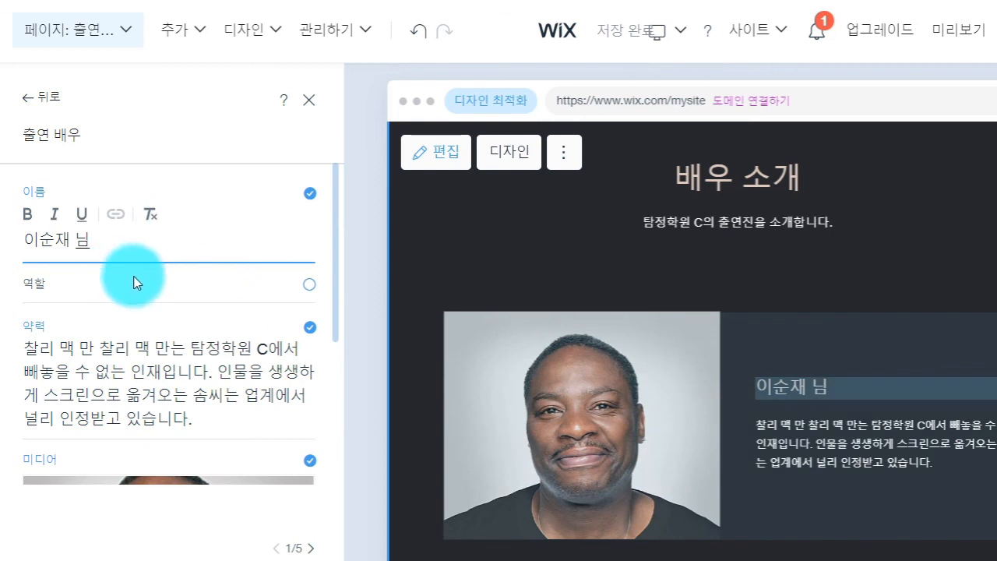
Step: Enable the 역할 field for the first member and set it to "이순재 역"
{"action": "left_click", "coordinate": [312, 288]}
{"action": "left_click", "coordinate": [218, 268]}
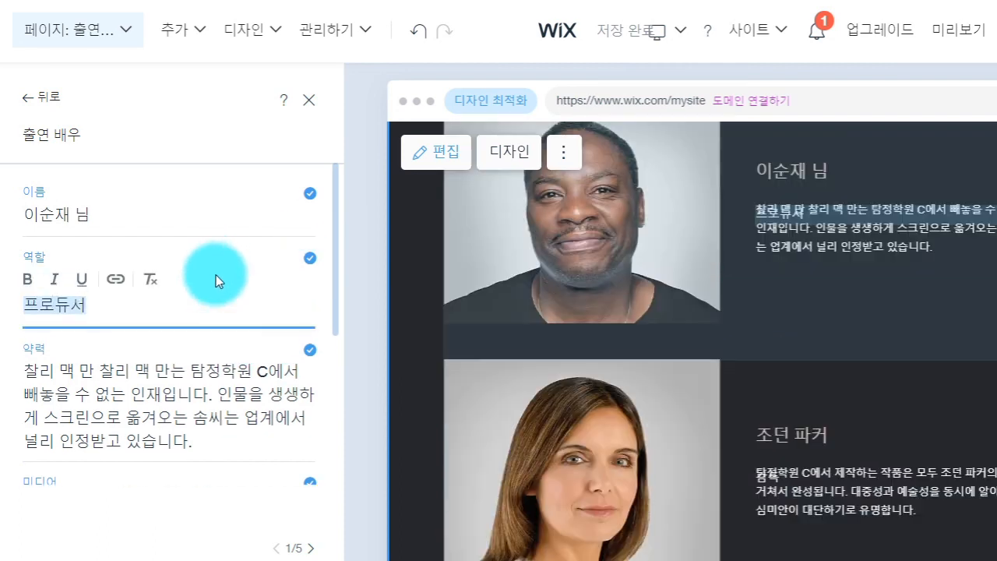
{"action": "type", "text": "이순재"}
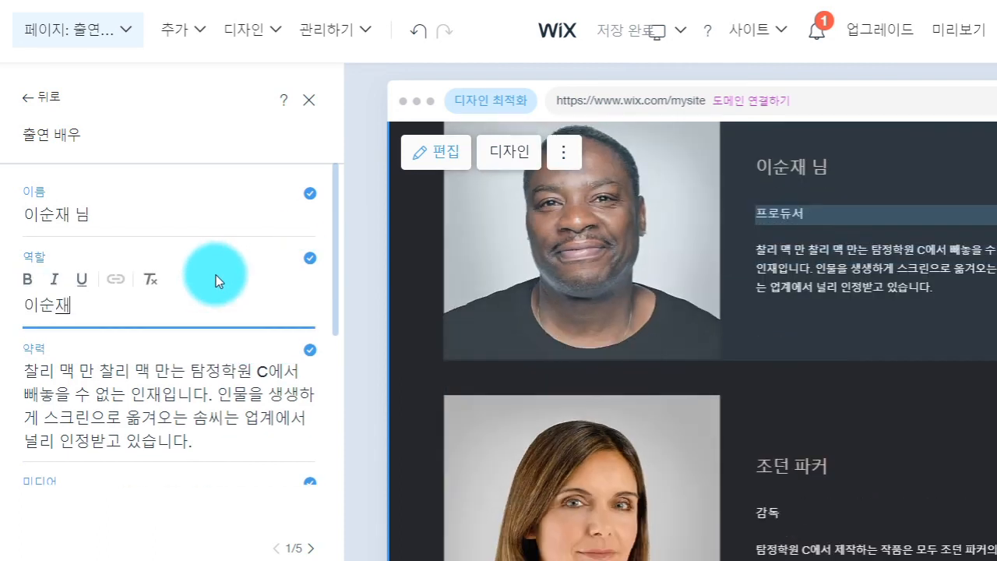
{"action": "type", "text": " 역"}
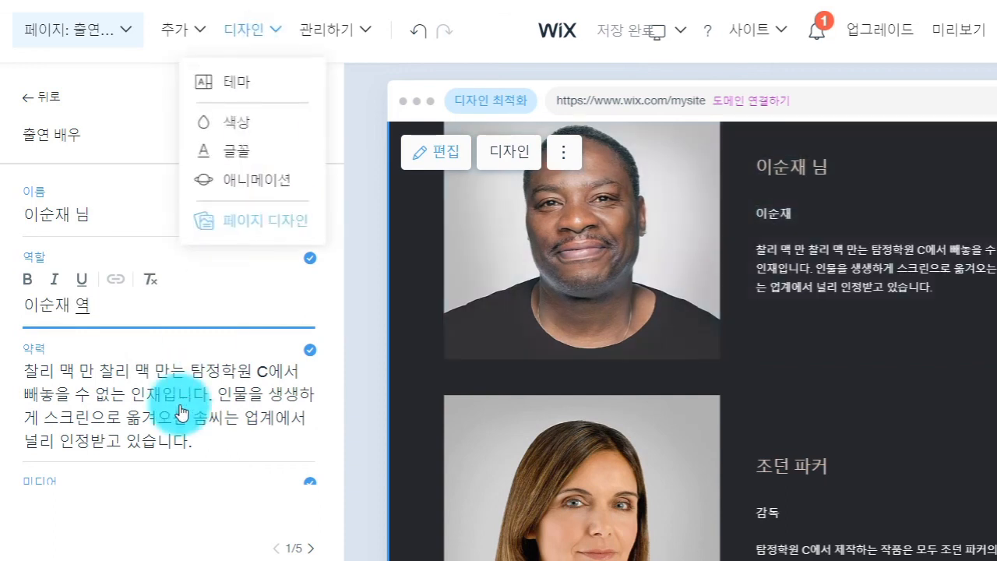
Step: Switch to the MBC 거침없이 하이킥 characters page in the browser and examine the description of 이순재's character
{"action": "left_click", "coordinate": [181, 403]}
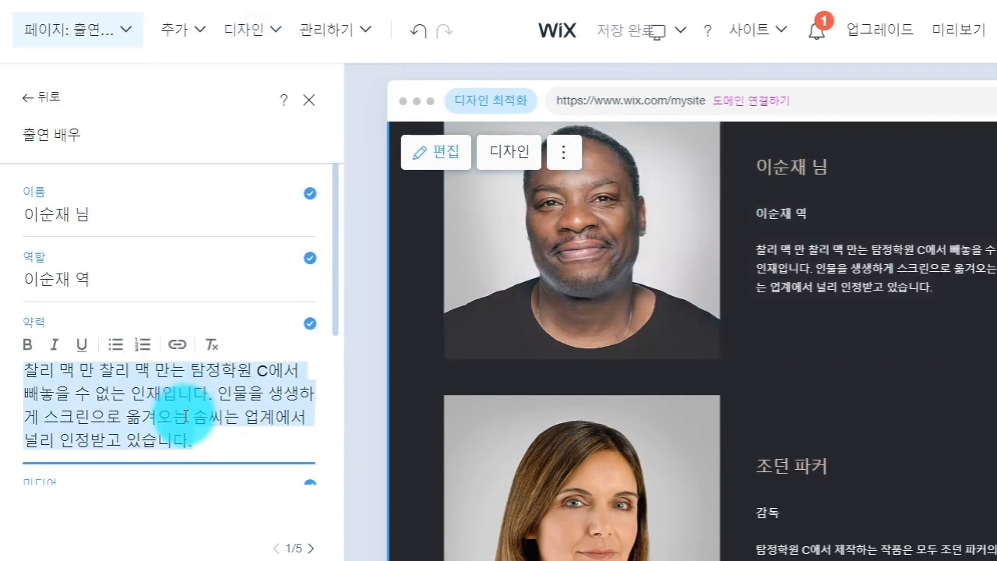
{"action": "left_click_drag", "start_coordinate": [237, 442], "coordinate": [31, 373]}
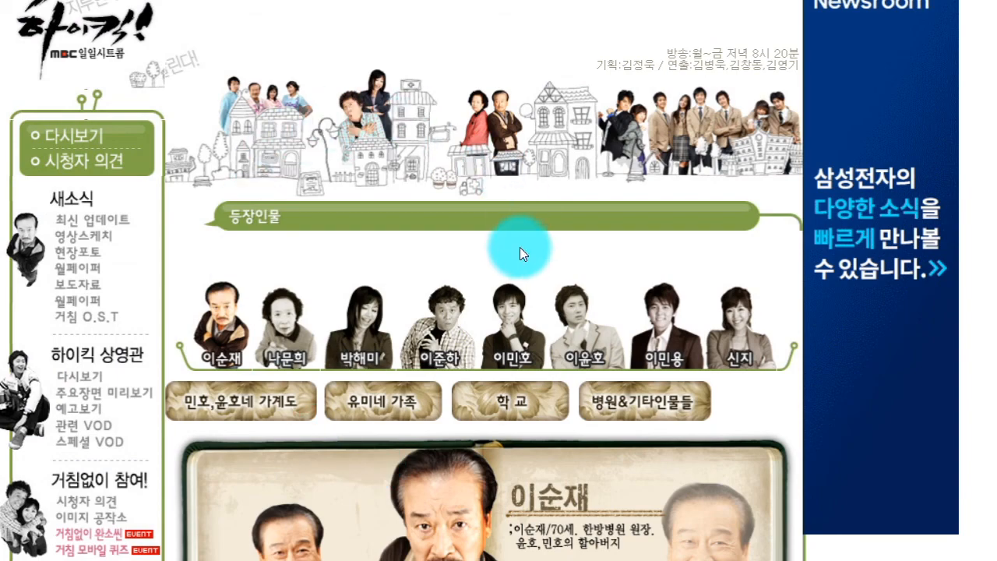
{"action": "scroll", "coordinate": [516, 252], "scroll_direction": "up", "scroll_amount": 3}
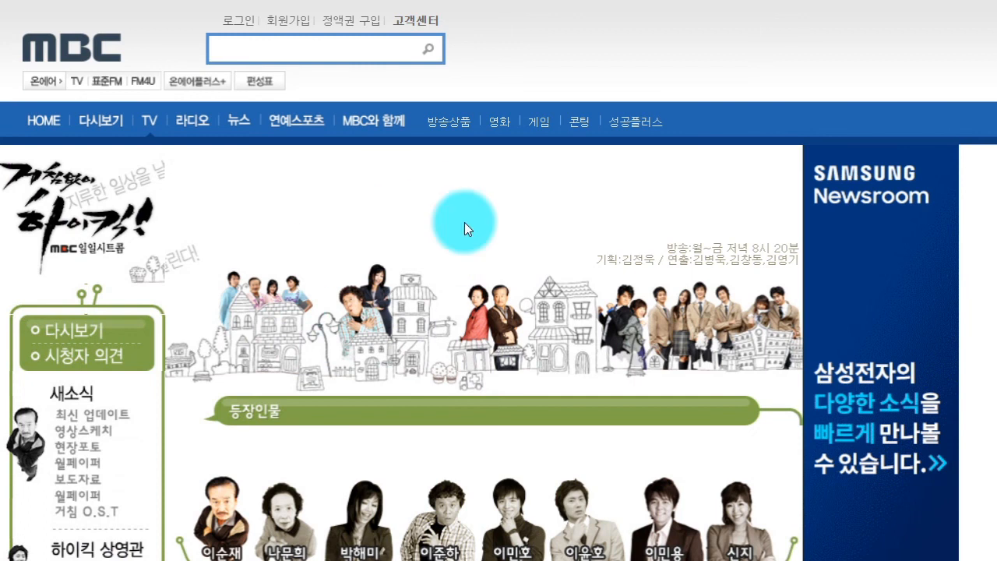
{"action": "scroll", "coordinate": [314, 344], "scroll_direction": "down", "scroll_amount": 2}
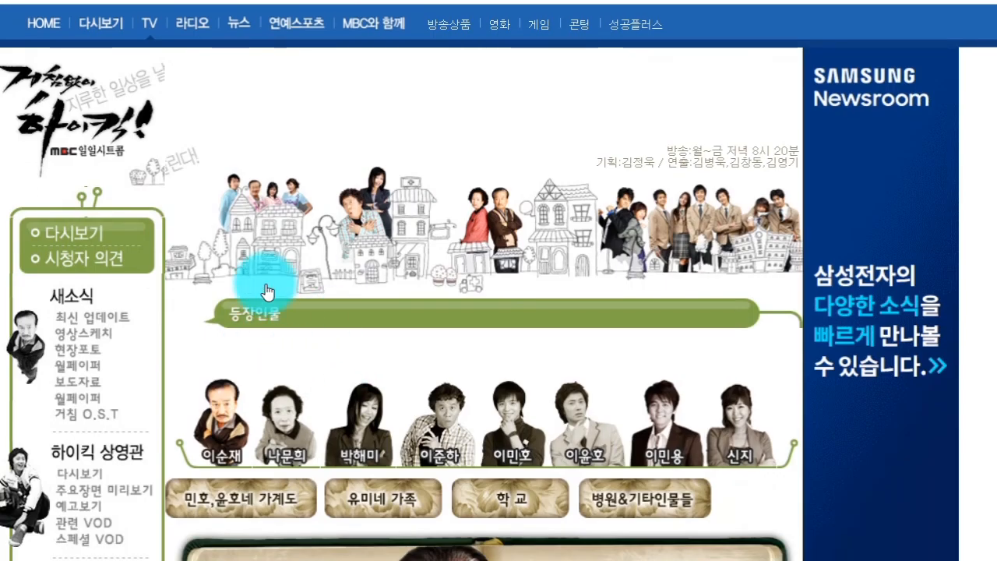
{"action": "scroll", "coordinate": [304, 269], "scroll_direction": "down", "scroll_amount": 2}
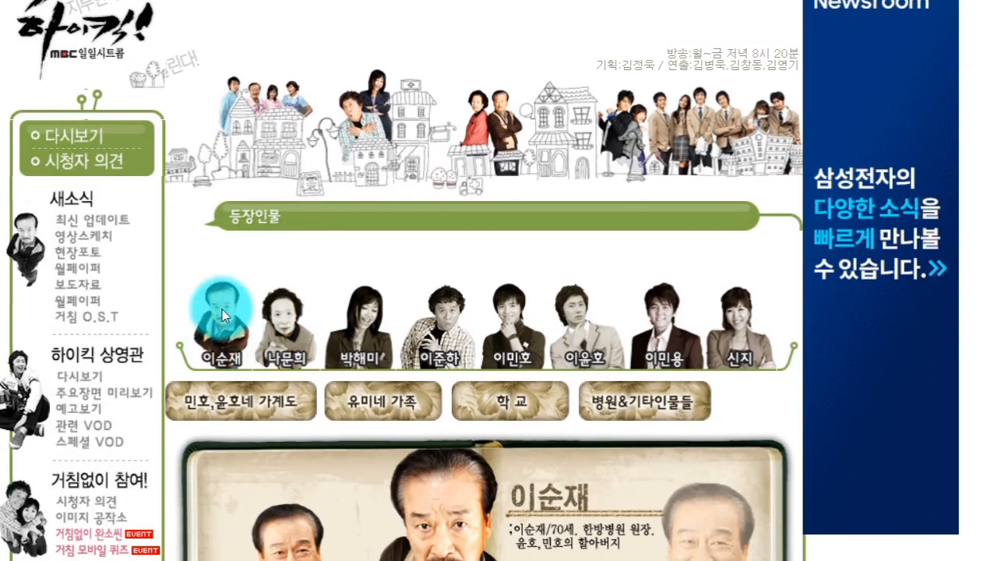
{"action": "scroll", "coordinate": [445, 427], "scroll_direction": "down", "scroll_amount": 4}
{"action": "scroll", "coordinate": [474, 410], "scroll_direction": "down", "scroll_amount": 6}
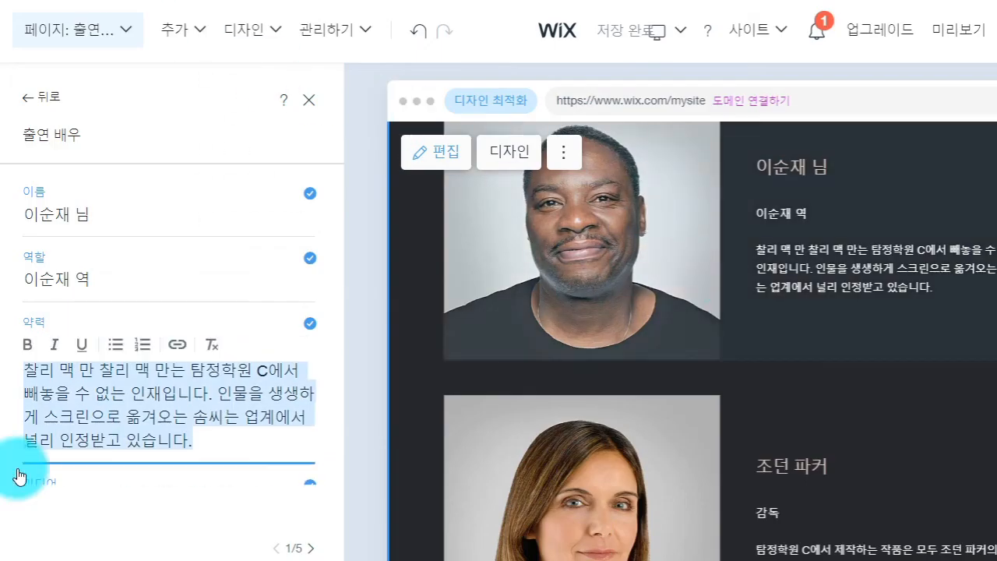
Step: Back in the Wix editor, replace the first member's 약력 text with "가부장적인 아버지 역할을 수행함."
{"action": "left_click_drag", "start_coordinate": [238, 436], "coordinate": [18, 360]}
{"action": "key", "text": "BackSpace"}
{"action": "type", "text": "ㅊ"}
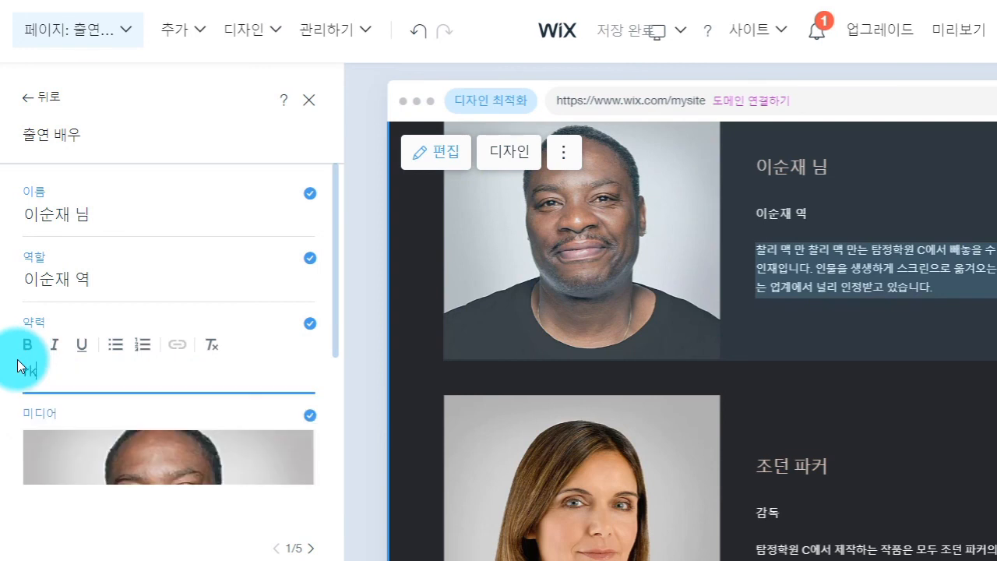
{"action": "key", "text": "BackSpace"}
{"action": "key", "text": "BackSpace"}
{"action": "type", "text": "가부장적이고"}
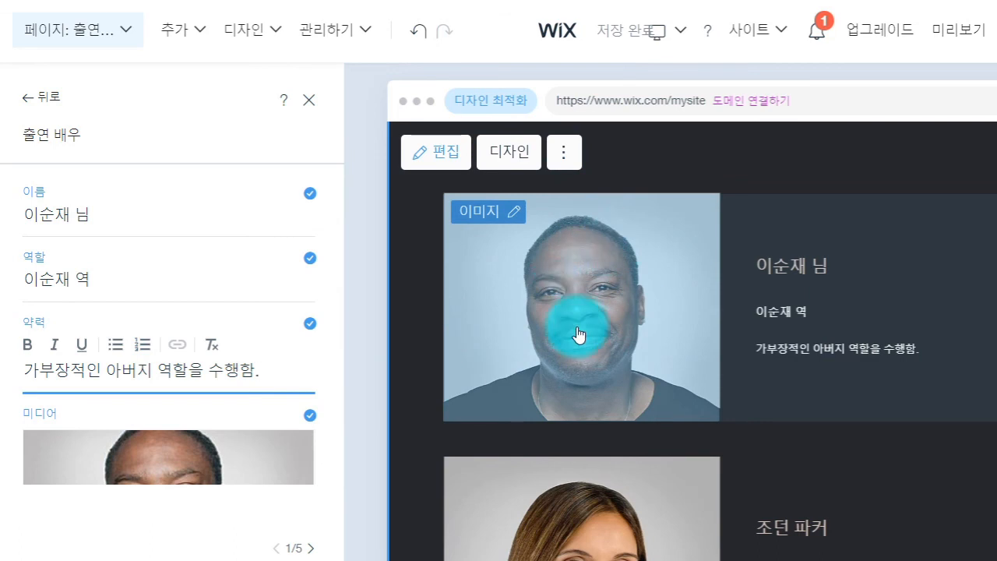
Step: Start changing the first member's image and upload the M_Photo_First_View and noname01 photos from the computer to the site files
{"action": "left_click", "coordinate": [518, 215]}
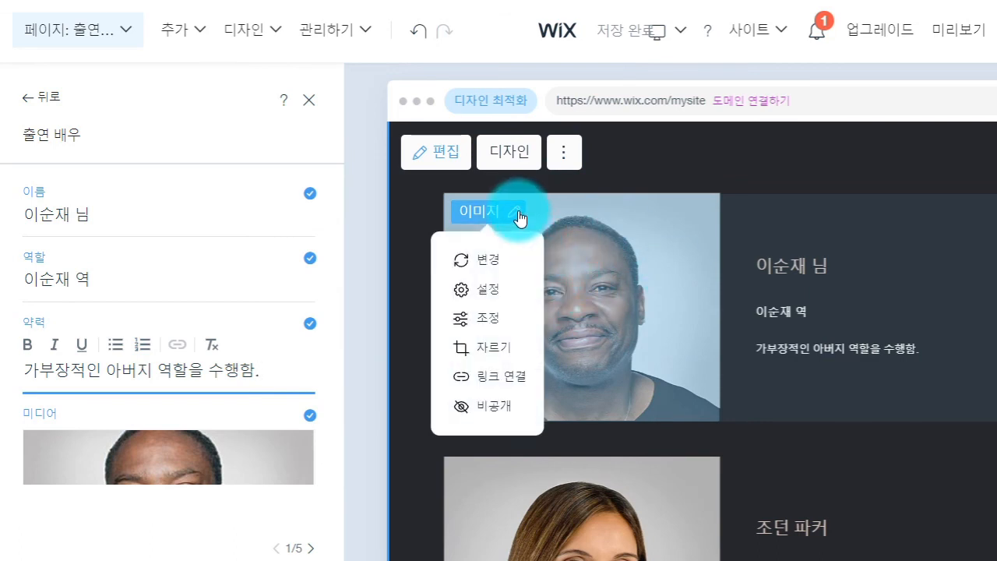
{"action": "left_click", "coordinate": [507, 260]}
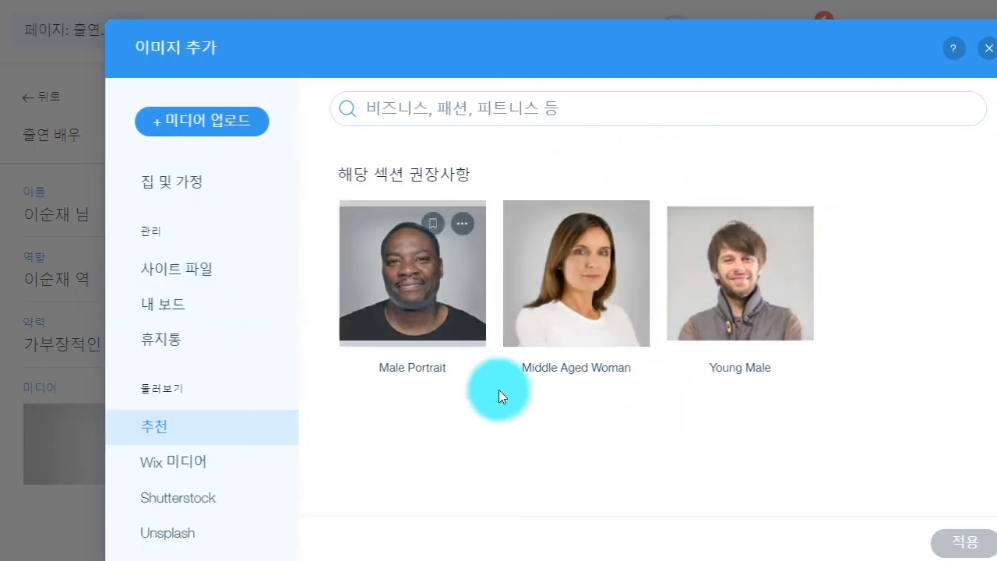
{"action": "left_click", "coordinate": [191, 125]}
{"action": "mouse_move", "coordinate": [194, 127]}
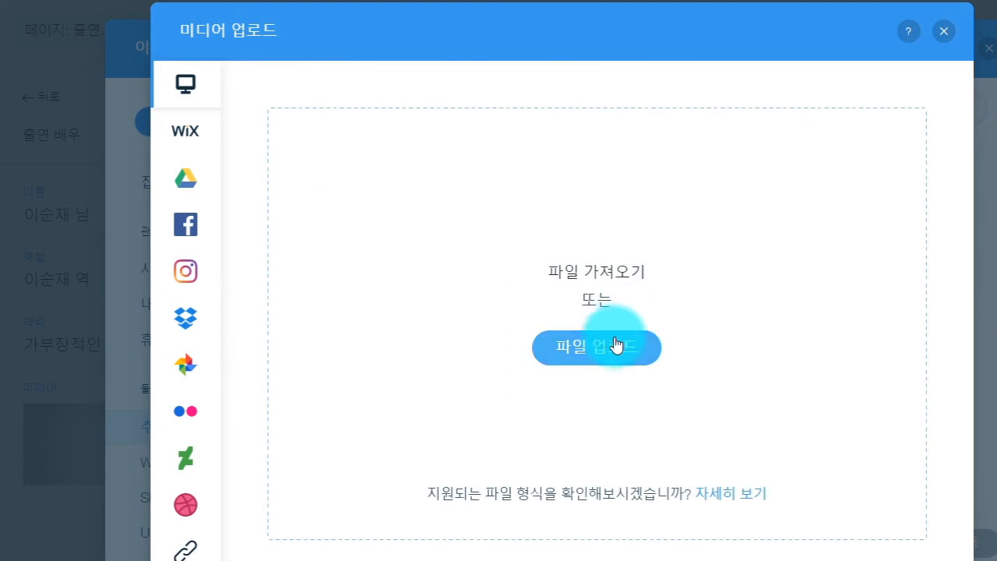
{"action": "left_click", "coordinate": [653, 346]}
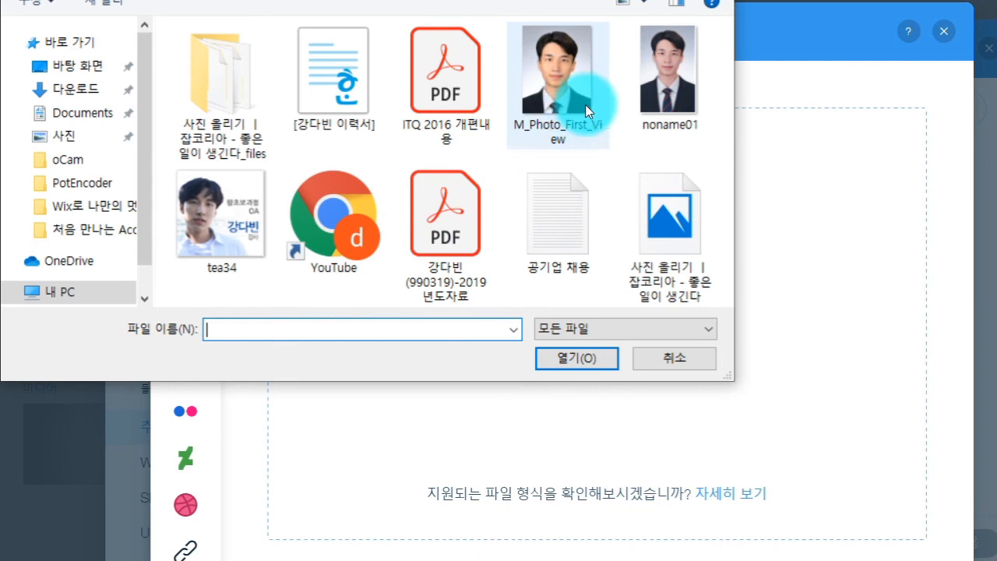
{"action": "double_click", "coordinate": [585, 105]}
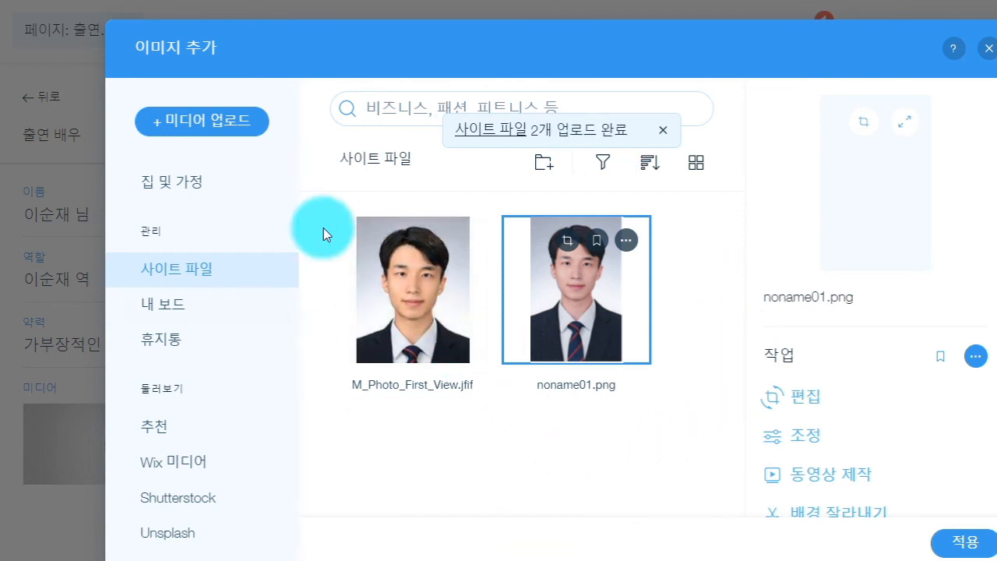
Step: Choose M_Photo_First_View.jfif from the site files and apply it as the first member's photo
{"action": "left_click", "coordinate": [453, 327]}
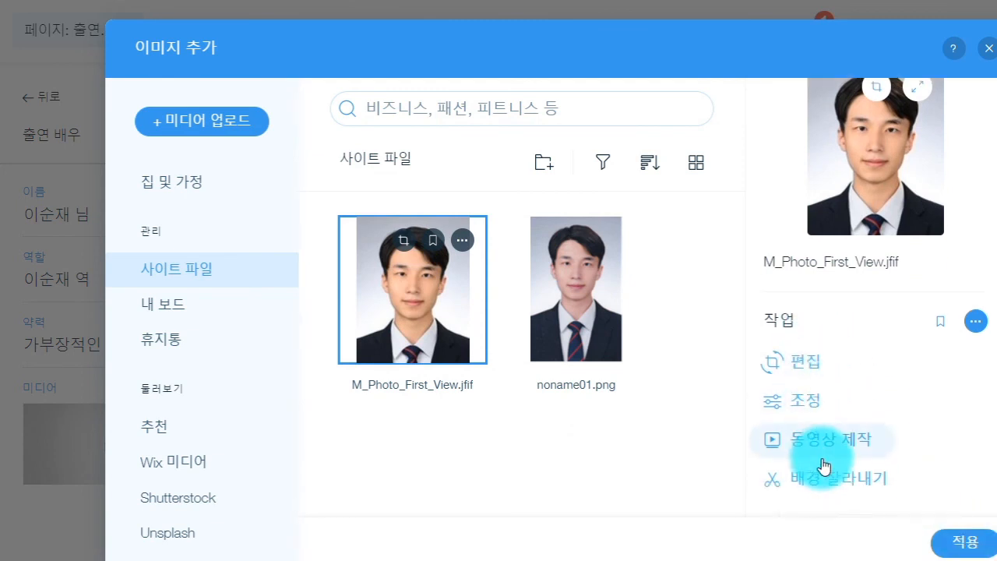
{"action": "scroll", "coordinate": [837, 459], "scroll_direction": "down", "scroll_amount": 2}
{"action": "scroll", "coordinate": [850, 451], "scroll_direction": "up", "scroll_amount": 2}
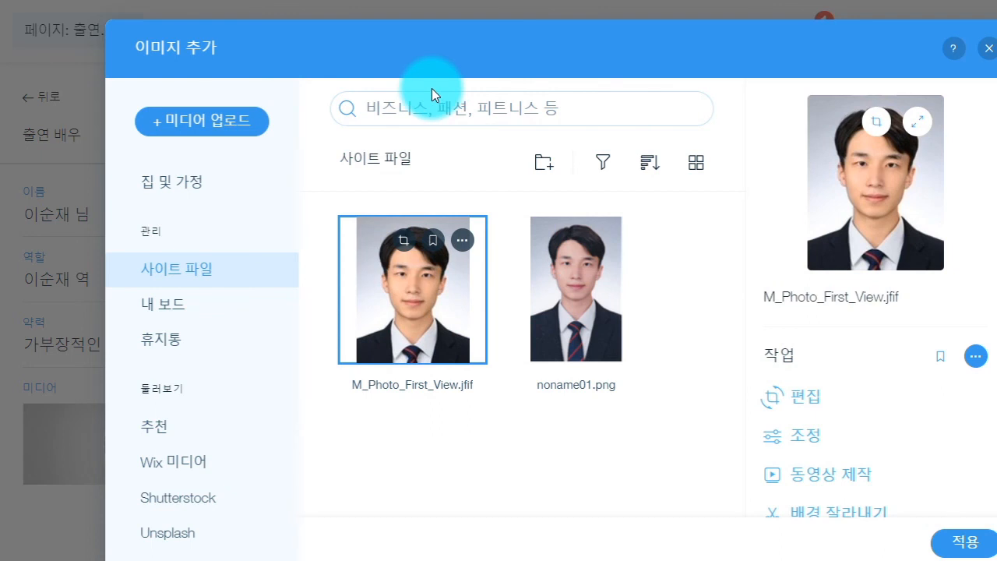
{"action": "left_click", "coordinate": [966, 541]}
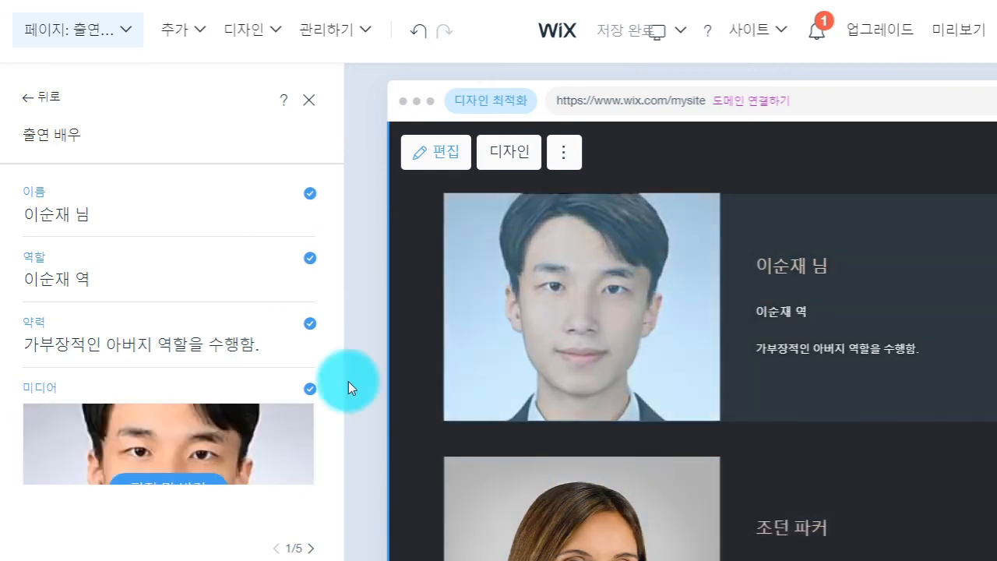
{"action": "scroll", "coordinate": [315, 448], "scroll_direction": "down", "scroll_amount": 3}
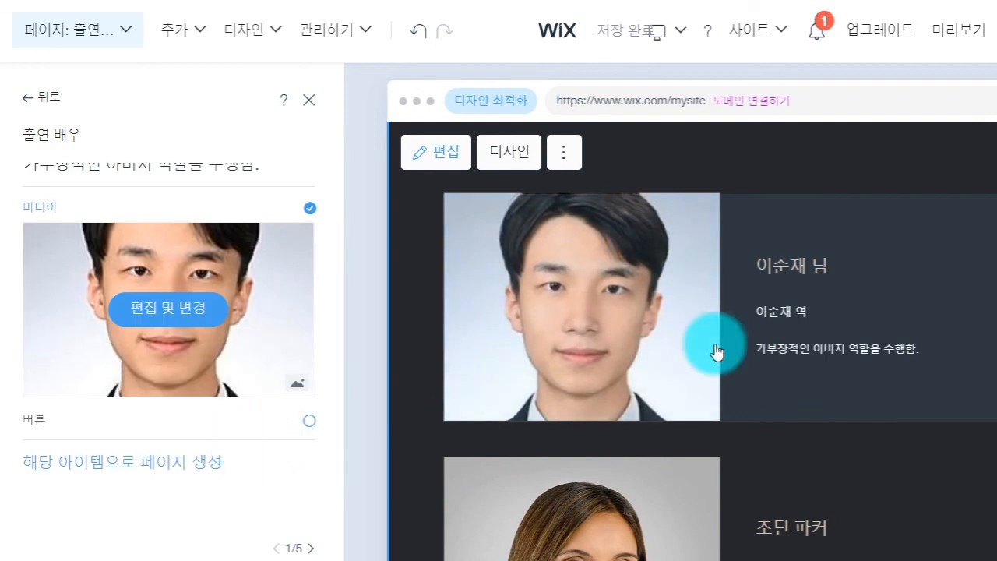
{"action": "scroll", "coordinate": [599, 376], "scroll_direction": "down", "scroll_amount": 4}
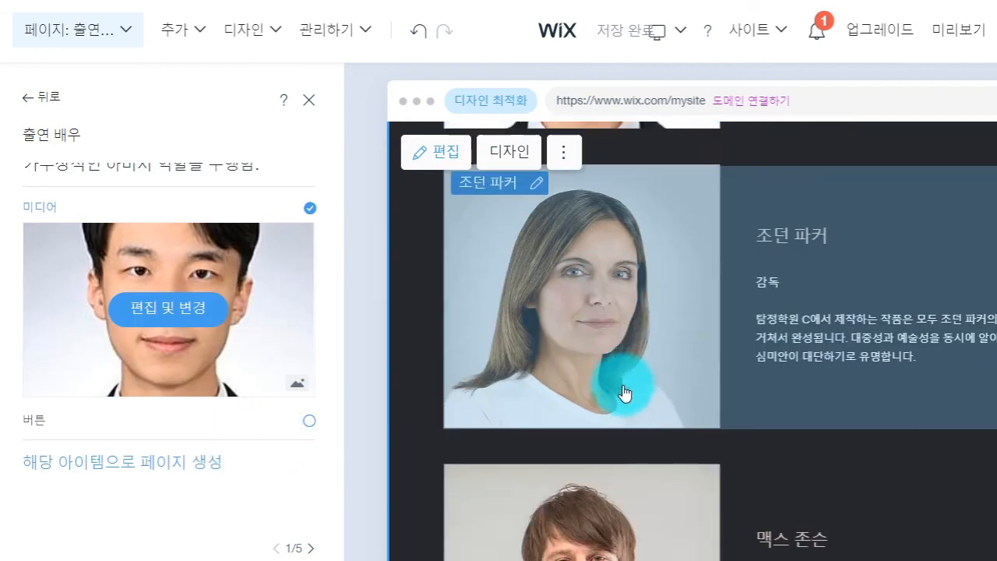
{"action": "scroll", "coordinate": [624, 394], "scroll_direction": "down", "scroll_amount": 5}
{"action": "scroll", "coordinate": [645, 401], "scroll_direction": "up", "scroll_amount": 3}
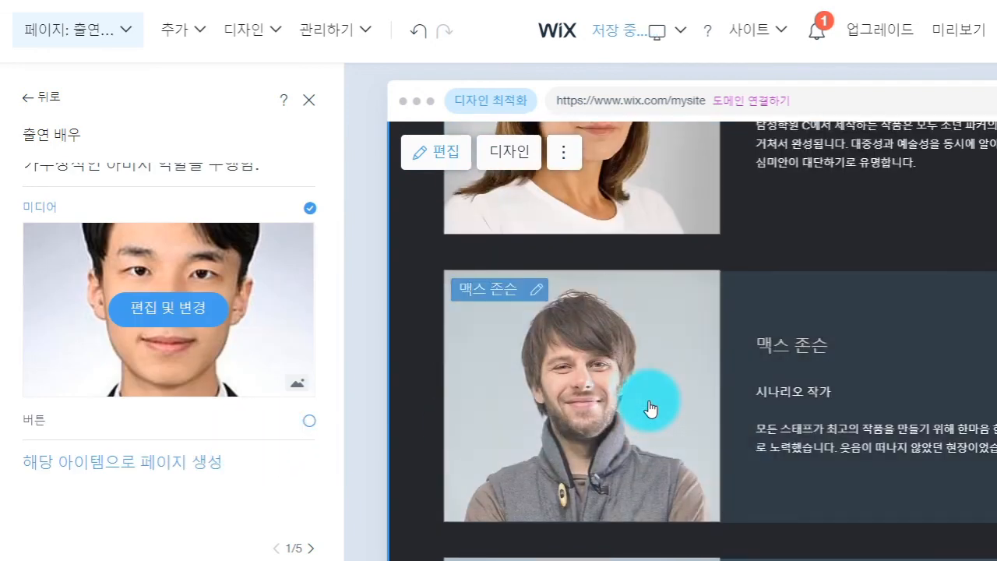
{"action": "scroll", "coordinate": [651, 407], "scroll_direction": "up", "scroll_amount": 6}
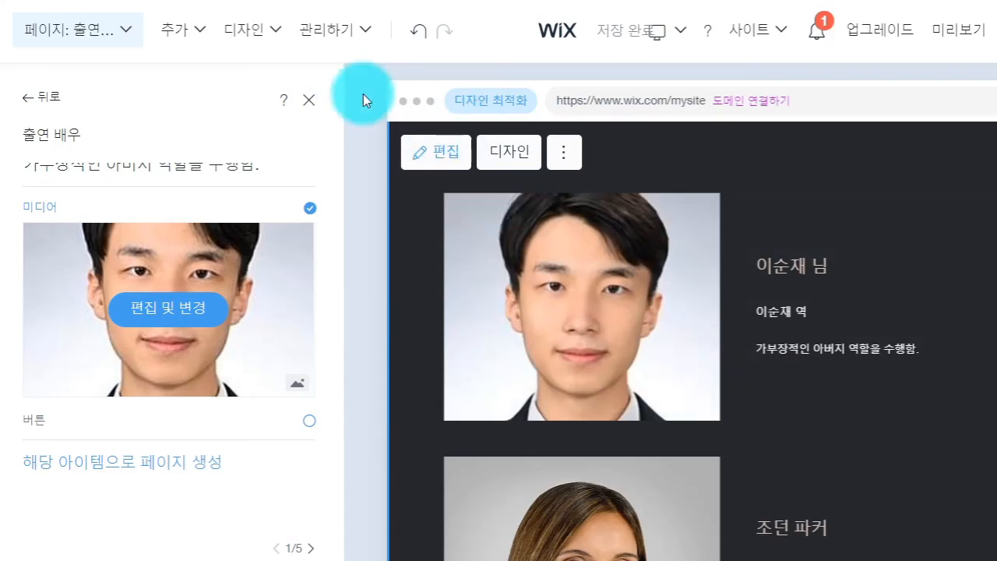
Step: Browse the apps available for the site, add the 예약 app for online bookings, and acknowledge the completion notice
{"action": "mouse_move", "coordinate": [193, 45]}
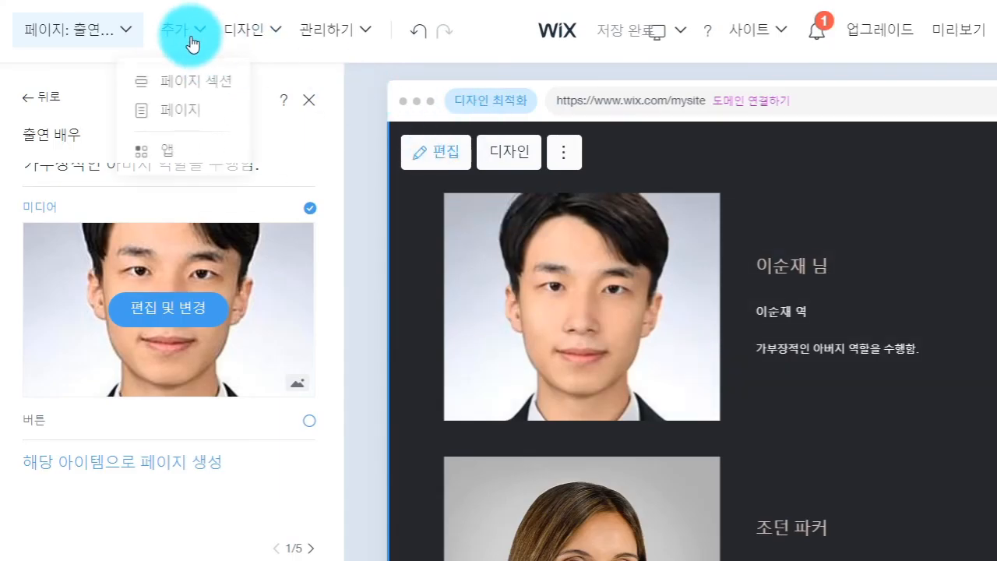
{"action": "left_click", "coordinate": [173, 155]}
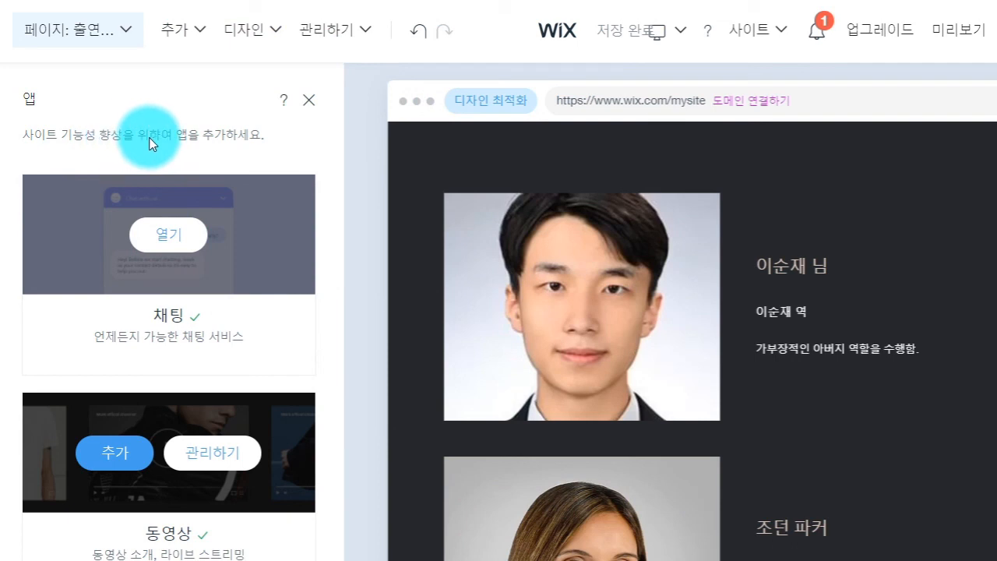
{"action": "mouse_move", "coordinate": [217, 212]}
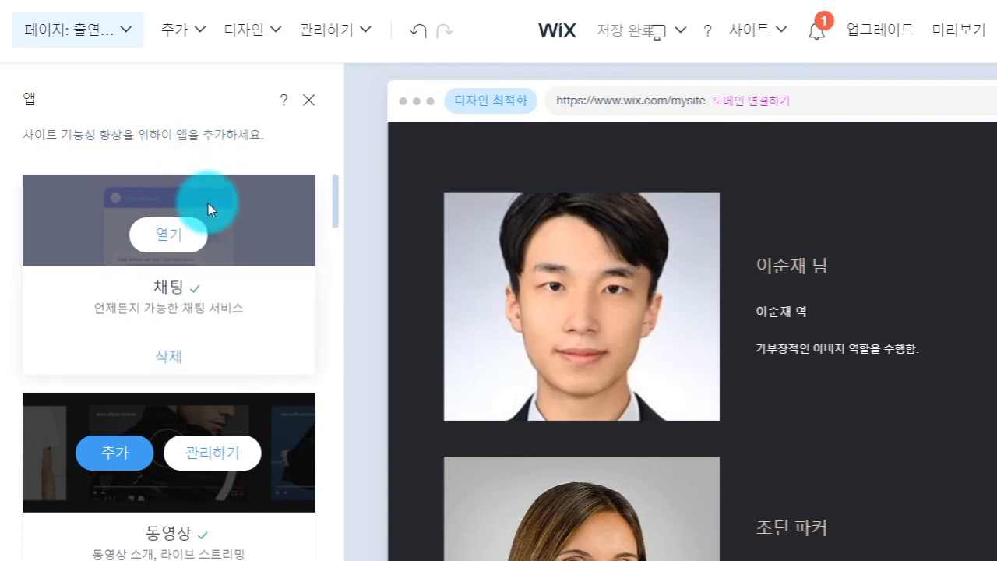
{"action": "scroll", "coordinate": [212, 327], "scroll_direction": "down", "scroll_amount": 1}
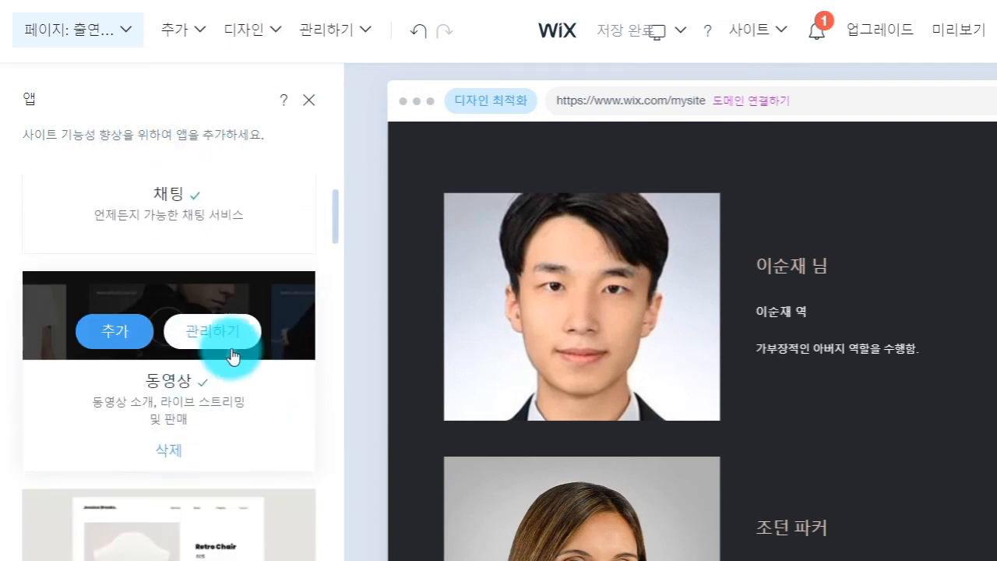
{"action": "scroll", "coordinate": [221, 223], "scroll_direction": "up", "scroll_amount": 1}
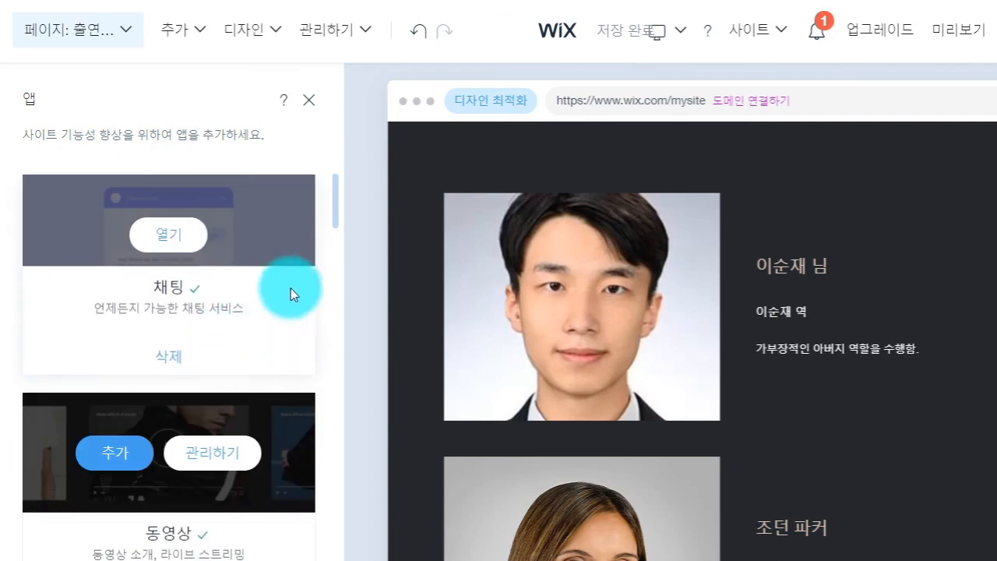
{"action": "scroll", "coordinate": [255, 301], "scroll_direction": "down", "scroll_amount": 3}
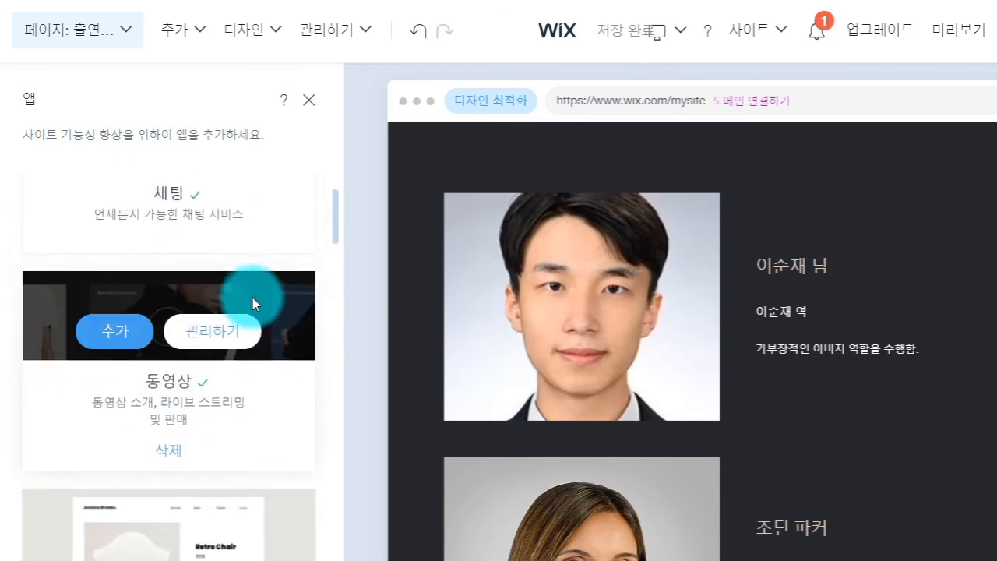
{"action": "scroll", "coordinate": [254, 296], "scroll_direction": "down", "scroll_amount": 6}
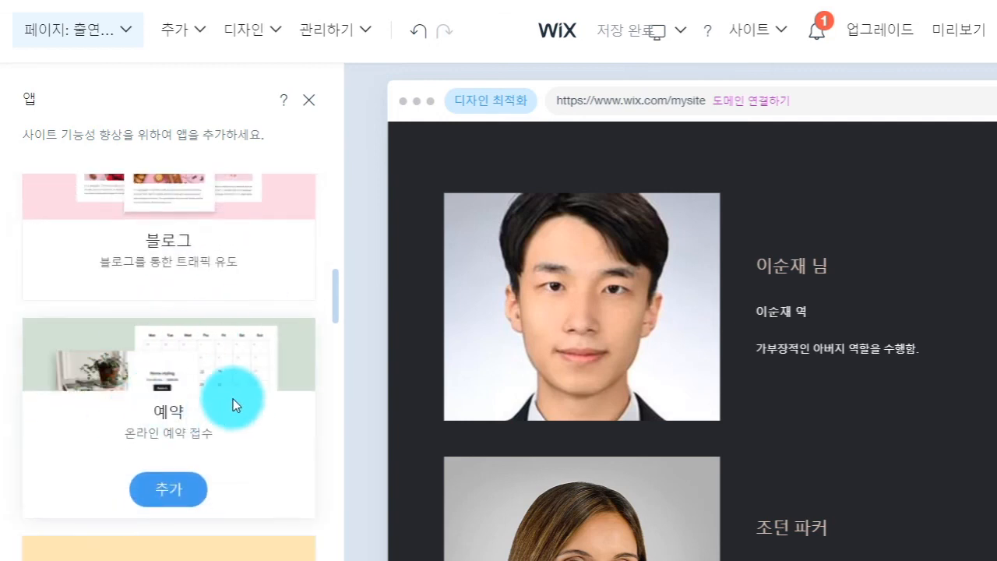
{"action": "left_click", "coordinate": [168, 489]}
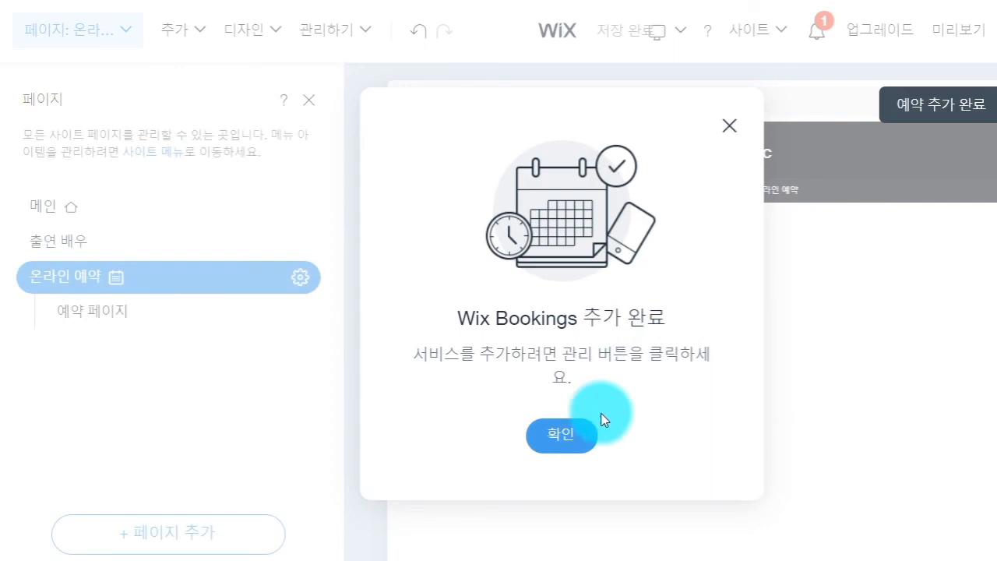
{"action": "left_click", "coordinate": [560, 436]}
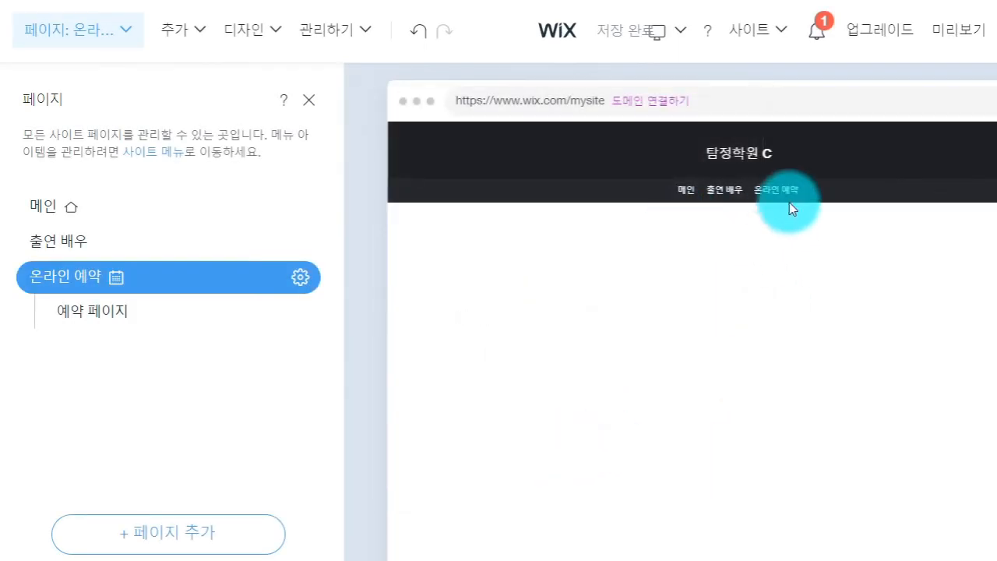
Step: Examine the 제공 서비스 section on the new 온라인 예약 page
{"action": "scroll", "coordinate": [818, 312], "scroll_direction": "down", "scroll_amount": 1}
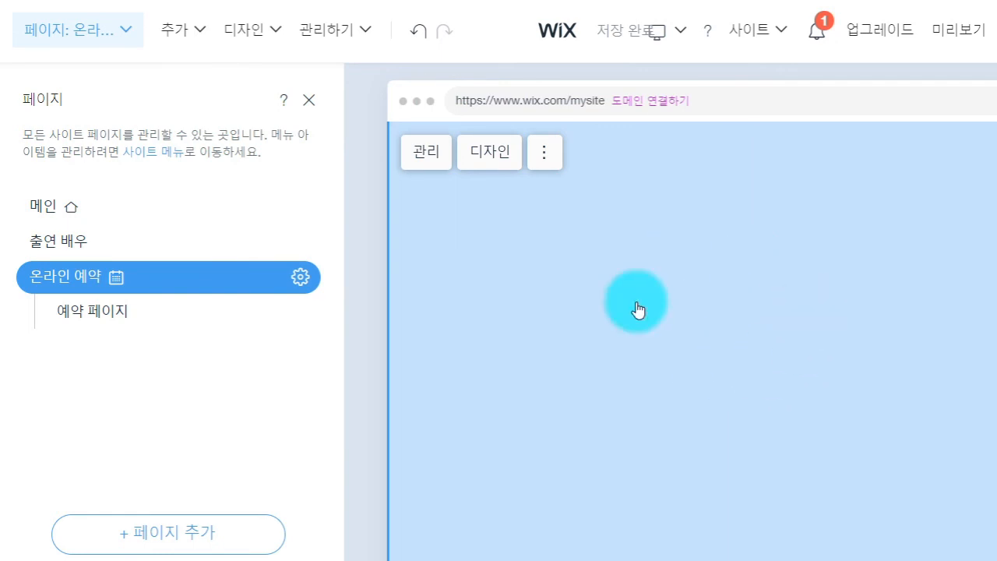
{"action": "scroll", "coordinate": [655, 461], "scroll_direction": "up", "scroll_amount": 1}
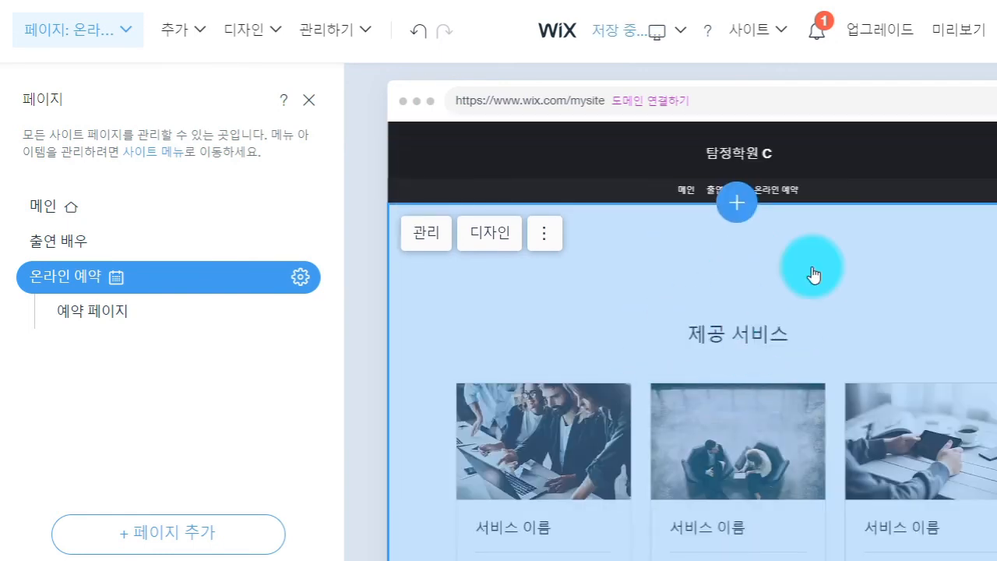
{"action": "scroll", "coordinate": [701, 311], "scroll_direction": "down", "scroll_amount": 1}
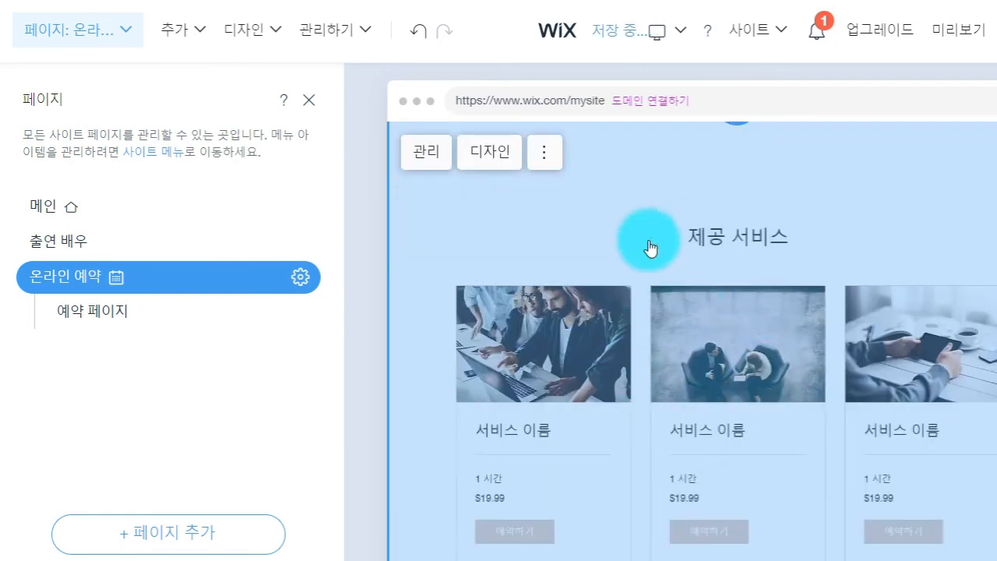